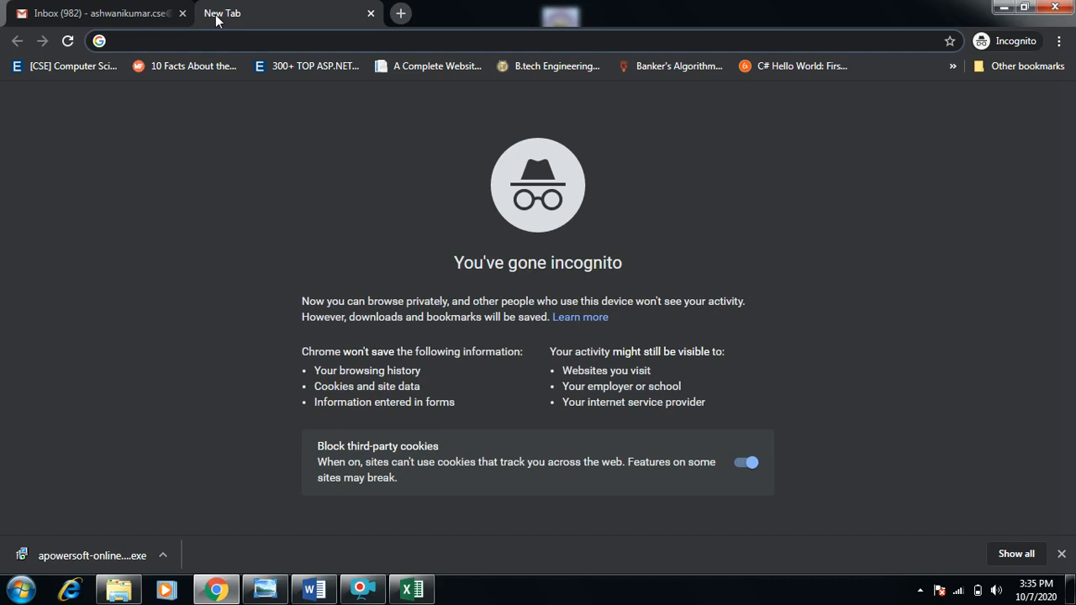
- Review the six faculty e-mail addresses in Excel, then bring up the Word admissions document
{"action": "left_click", "coordinate": [135, 13]}
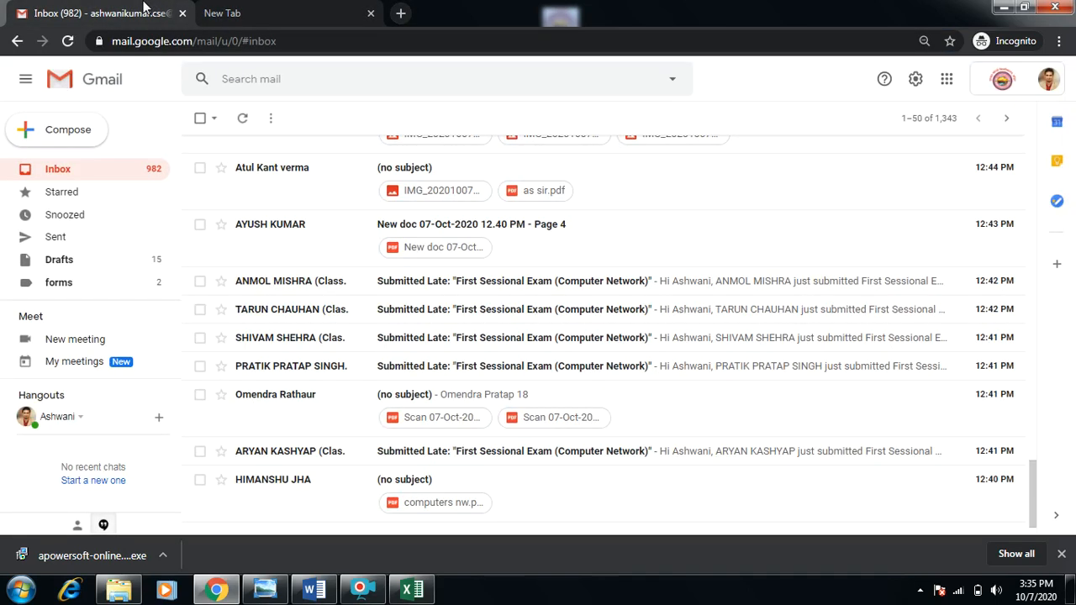
{"action": "left_click", "coordinate": [268, 9]}
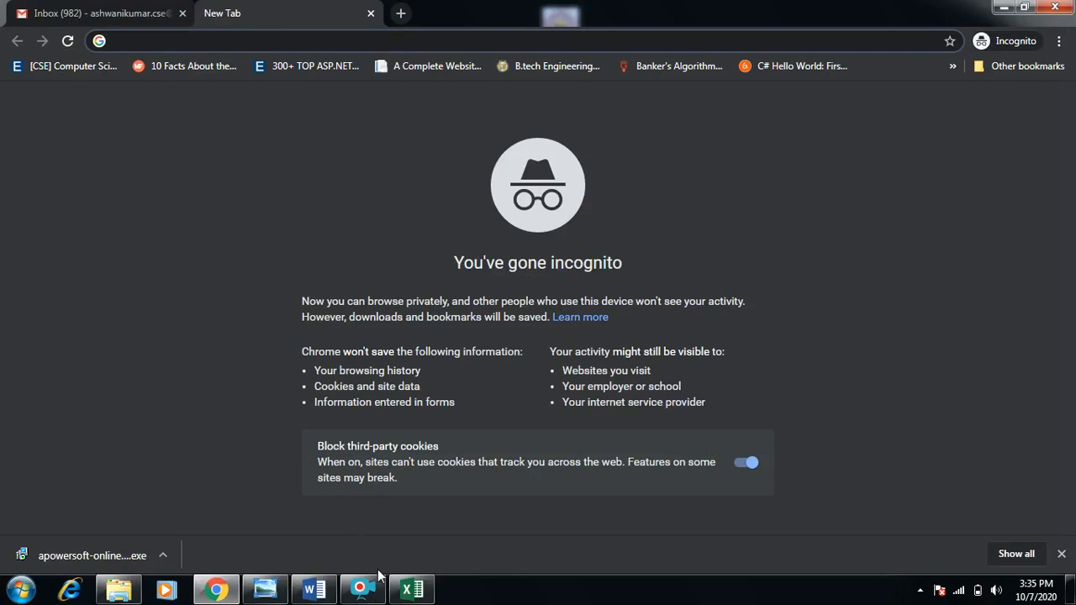
{"action": "left_click", "coordinate": [413, 591]}
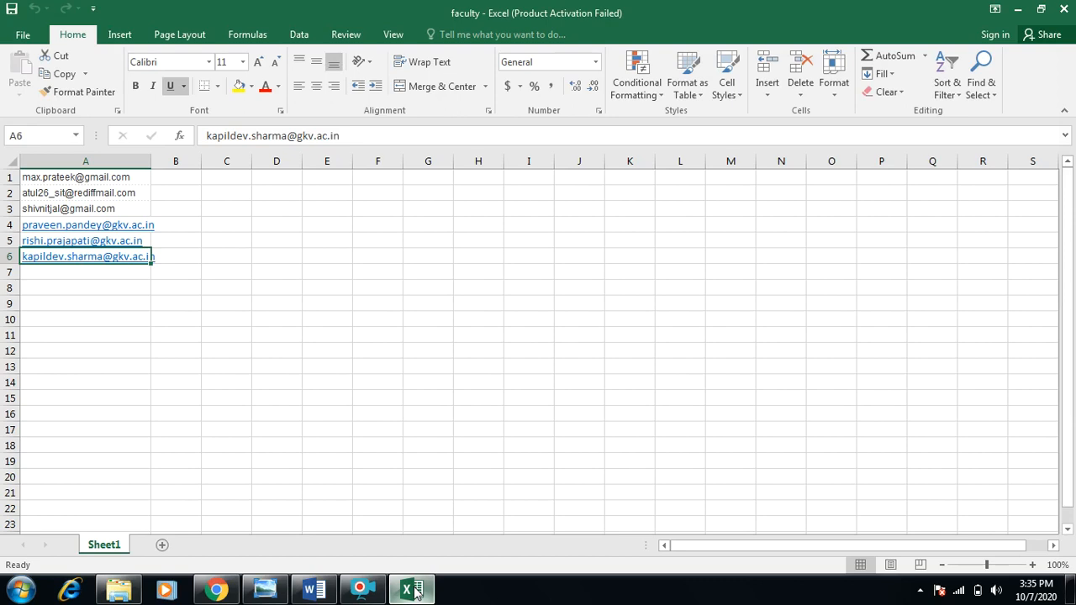
{"action": "left_click", "coordinate": [413, 591]}
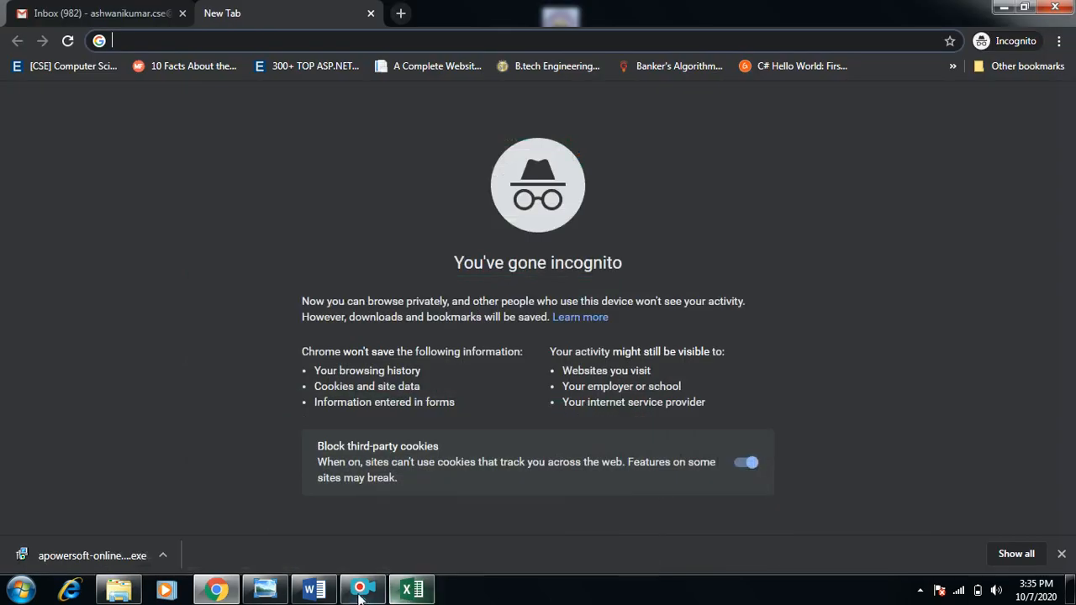
{"action": "left_click", "coordinate": [333, 594]}
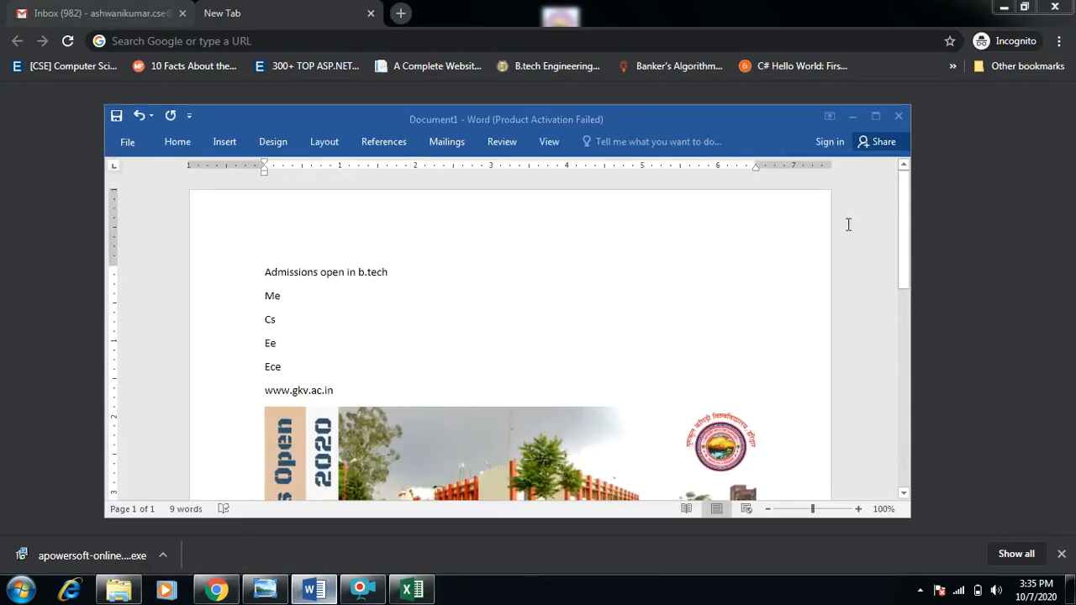
{"action": "left_click", "coordinate": [869, 114]}
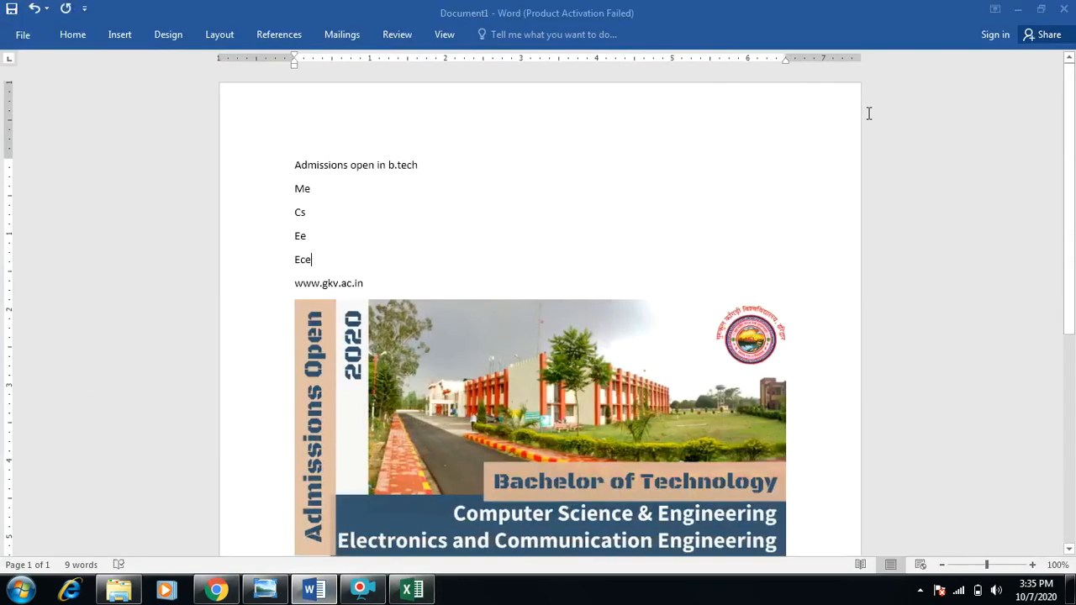
{"action": "left_click_drag", "start_coordinate": [1074, 164], "coordinate": [1074, 92]}
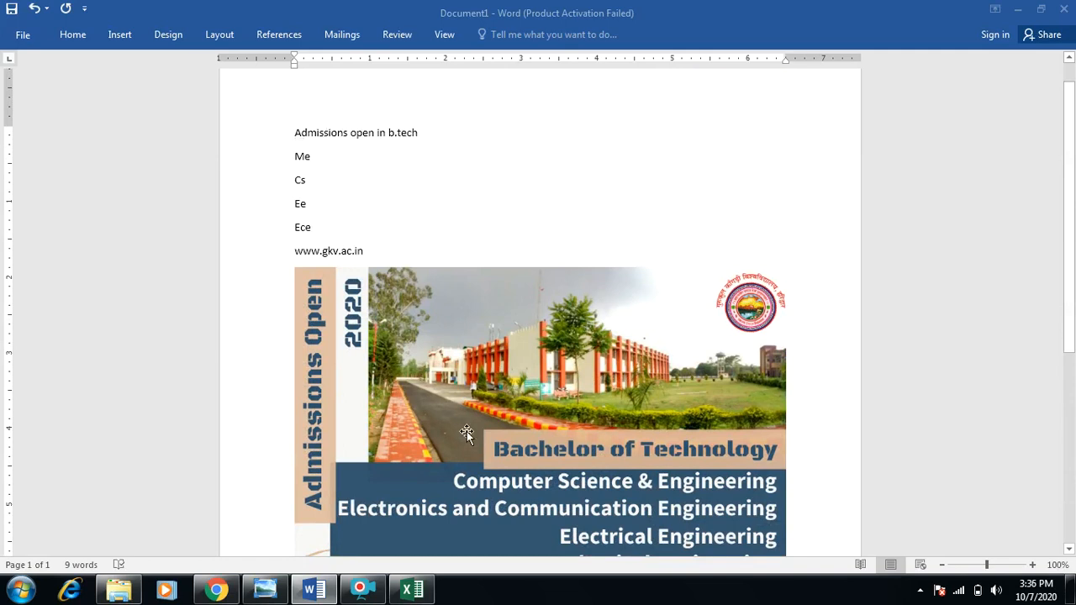
{"action": "left_click", "coordinate": [217, 590]}
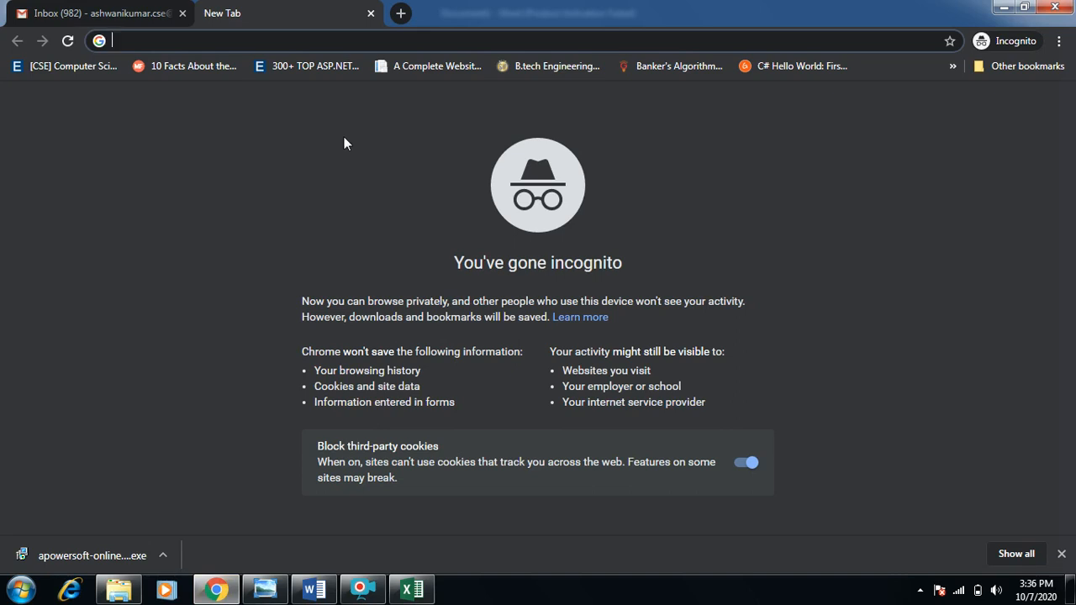
{"action": "type", "text": "www.mail"}
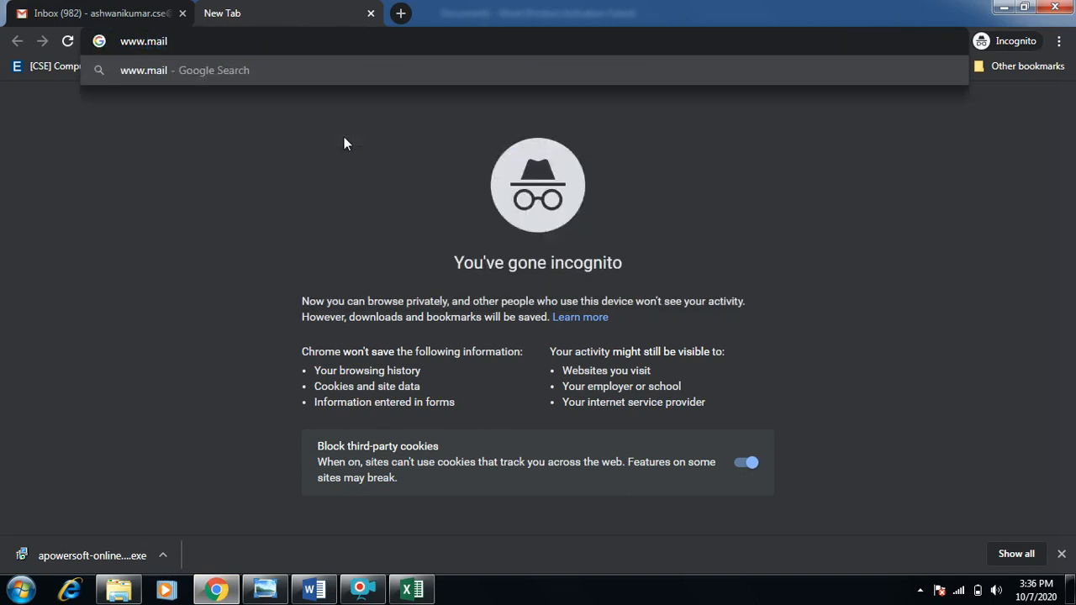
{"action": "type", "text": "chimp.com"}
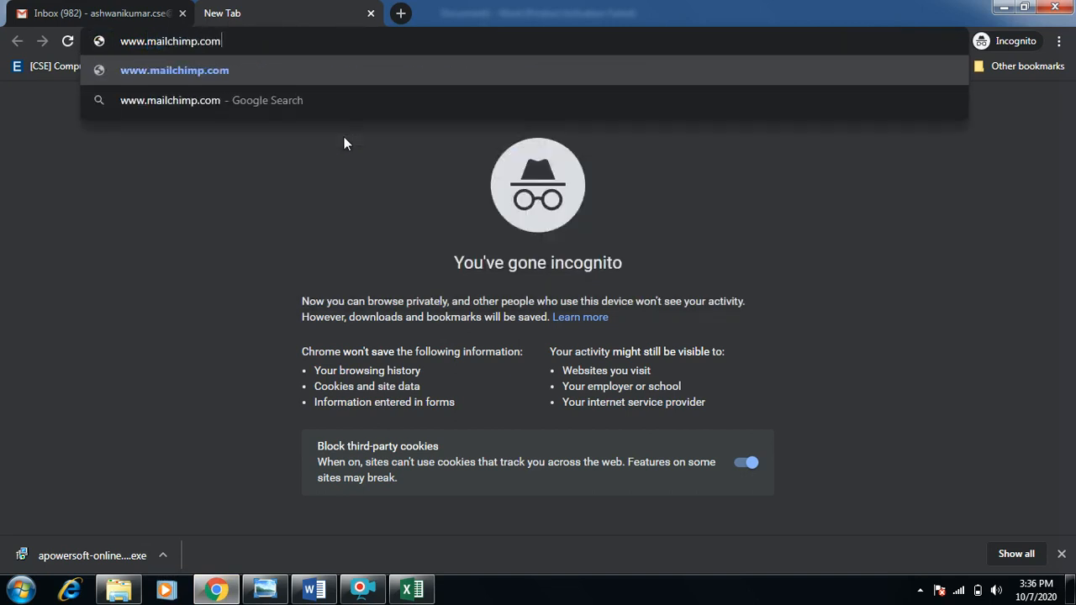
{"action": "key", "text": "Return"}
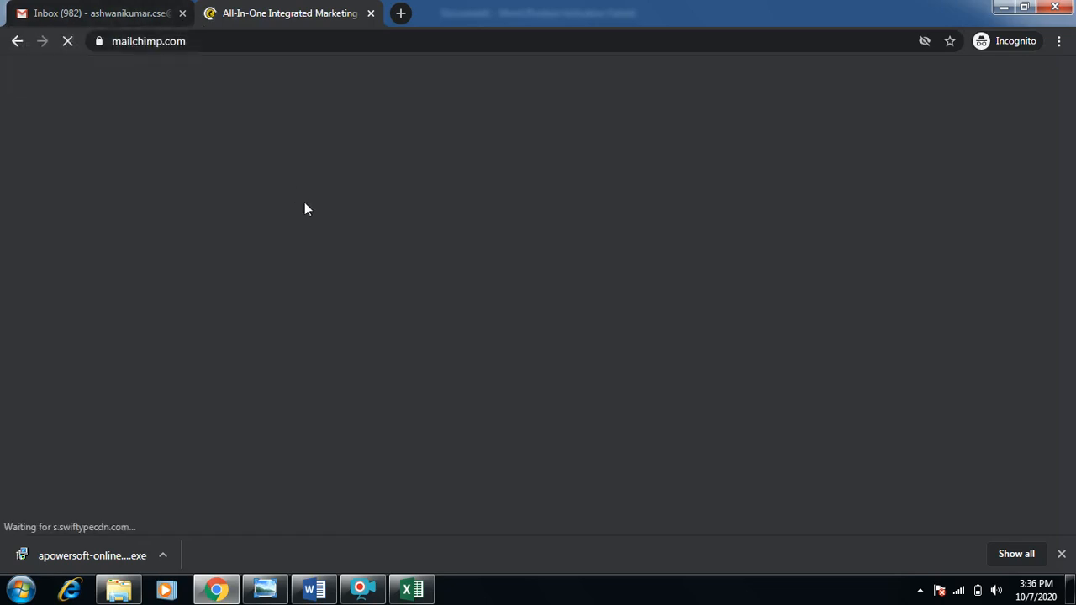
{"action": "left_click", "coordinate": [125, 7]}
{"action": "left_click", "coordinate": [300, 7]}
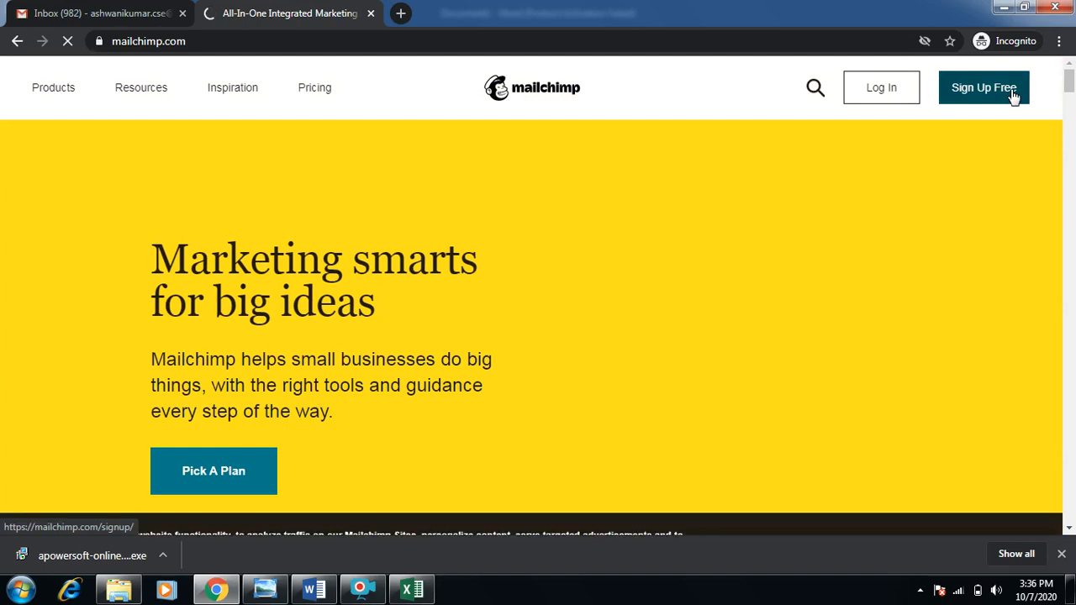
{"action": "left_click", "coordinate": [1014, 98]}
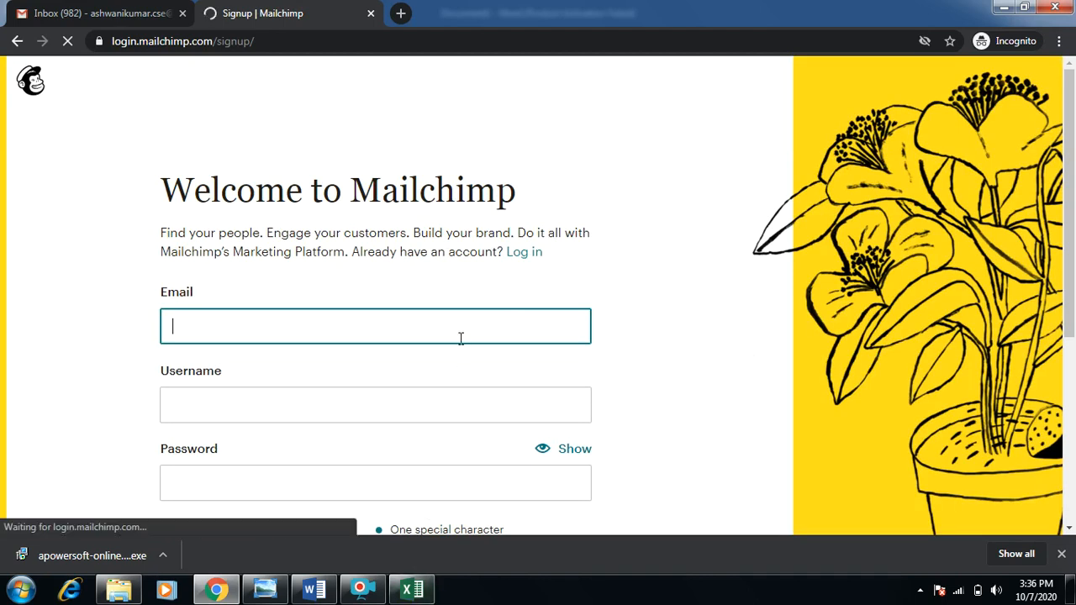
- Dismiss the cookie notice and enter the sign-up e-mail address and username
{"action": "left_click_drag", "start_coordinate": [1075, 139], "coordinate": [1074, 179]}
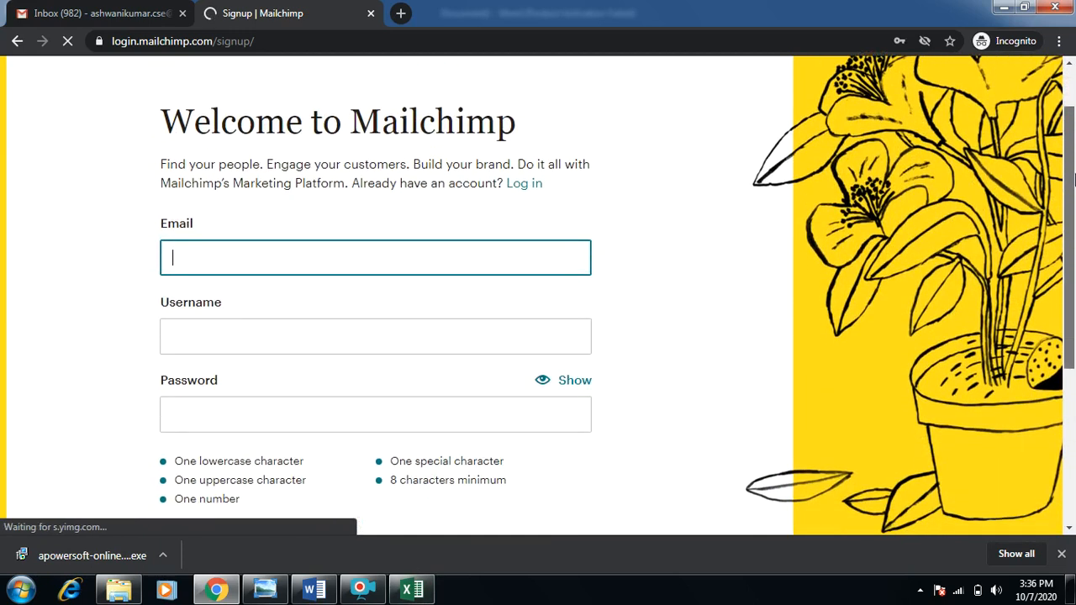
{"action": "left_click", "coordinate": [951, 507]}
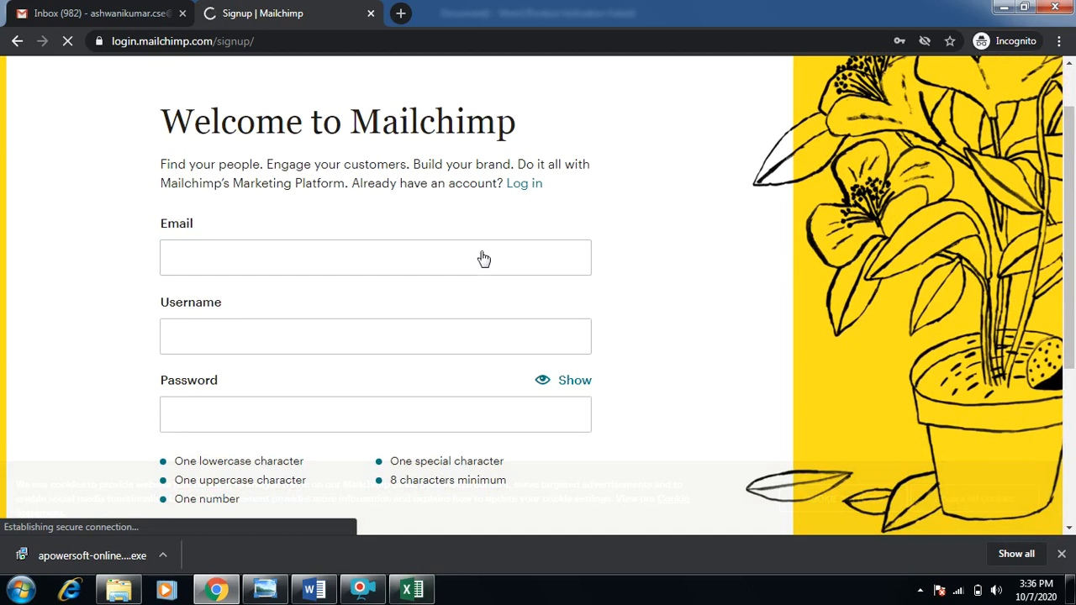
{"action": "left_click", "coordinate": [483, 267]}
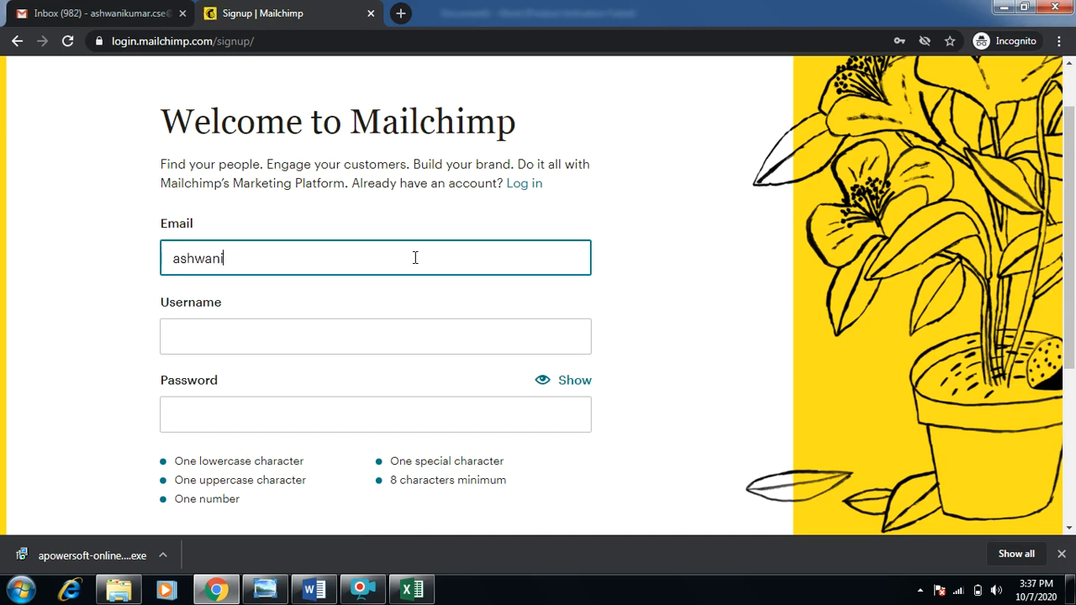
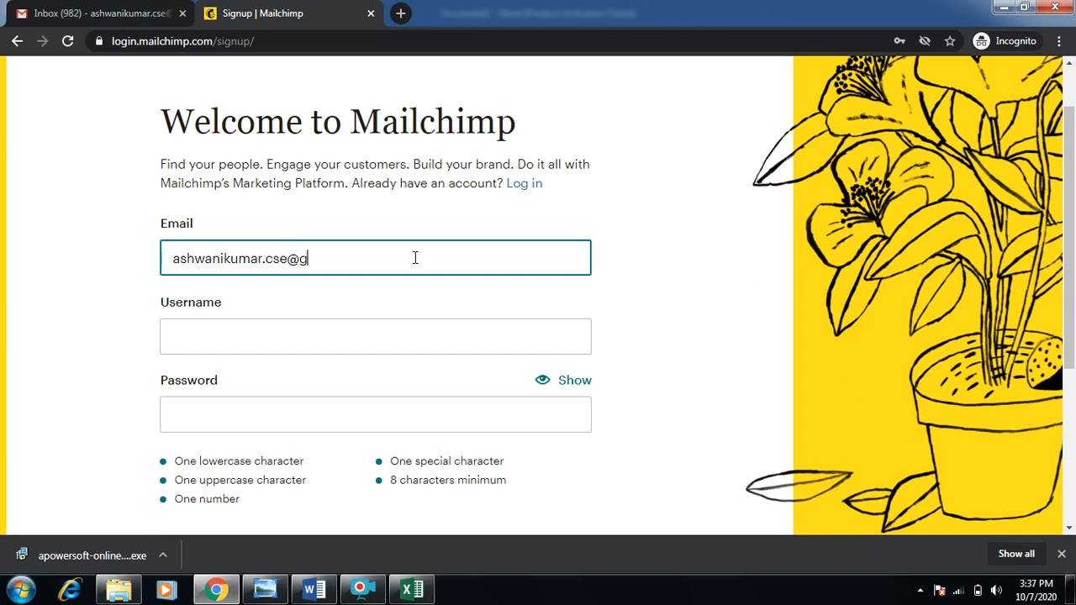
{"action": "left_click", "coordinate": [385, 341]}
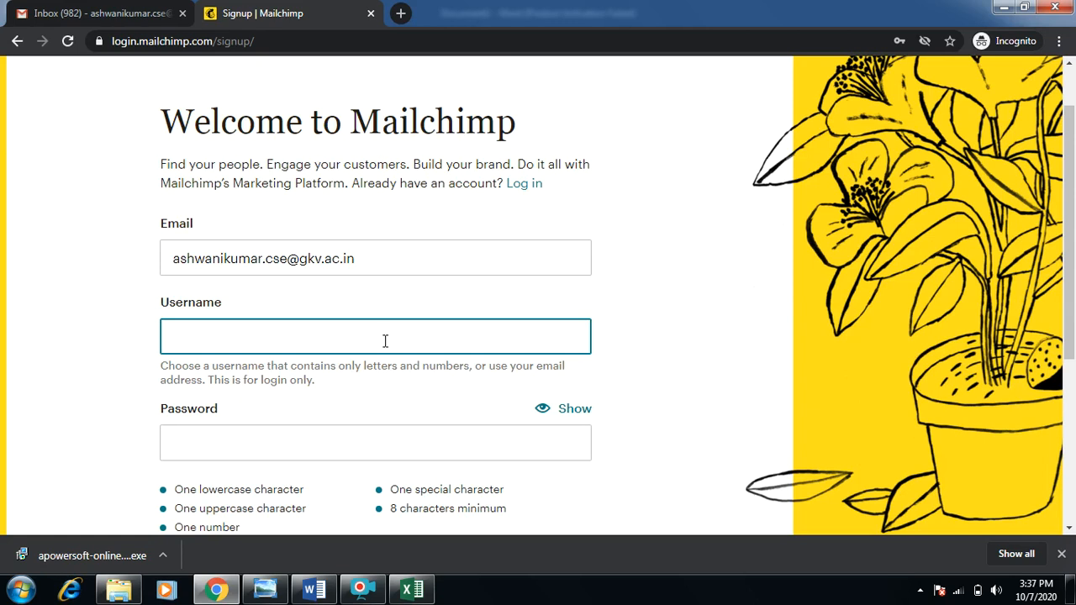
{"action": "type", "text": "ashwani27"}
- Enter the account password, opt out of marketing e-mails and submit the sign-up form
{"action": "left_click", "coordinate": [366, 450]}
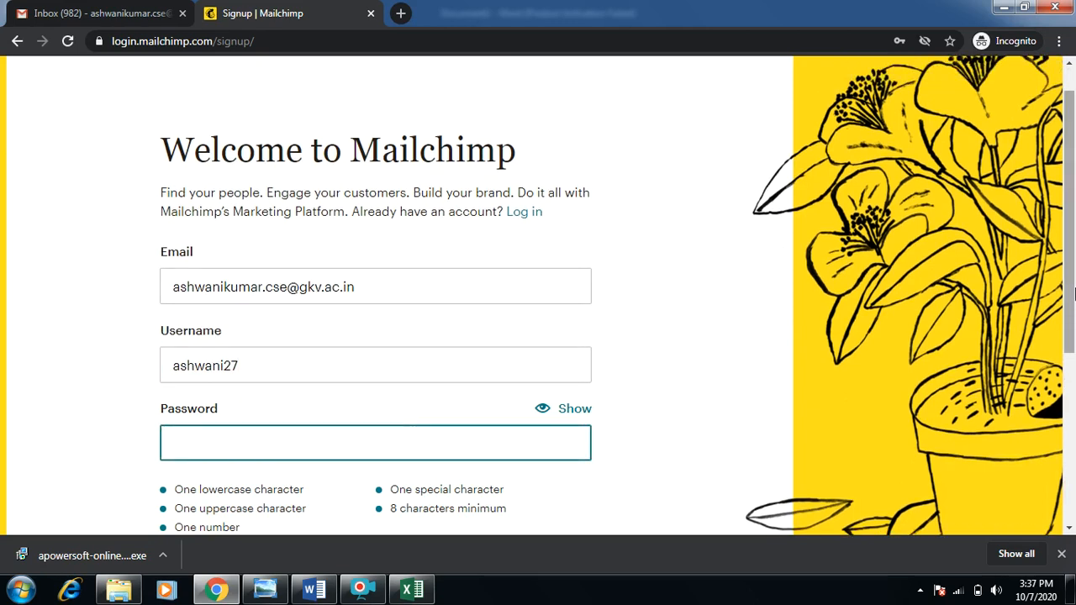
{"action": "scroll", "coordinate": [366, 450], "scroll_direction": "down", "scroll_amount": 2}
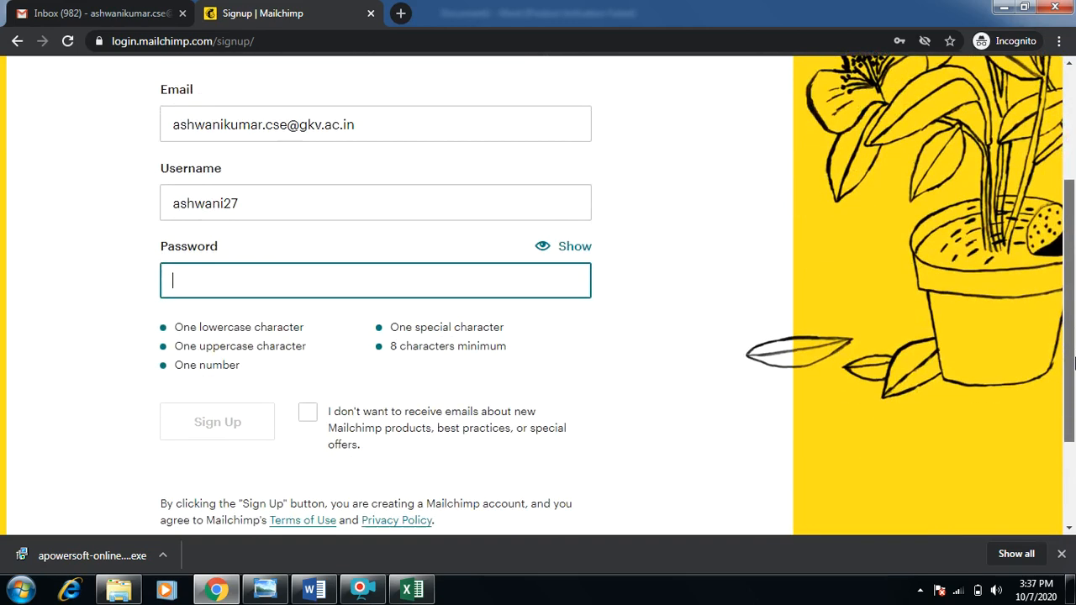
{"action": "left_click", "coordinate": [311, 280]}
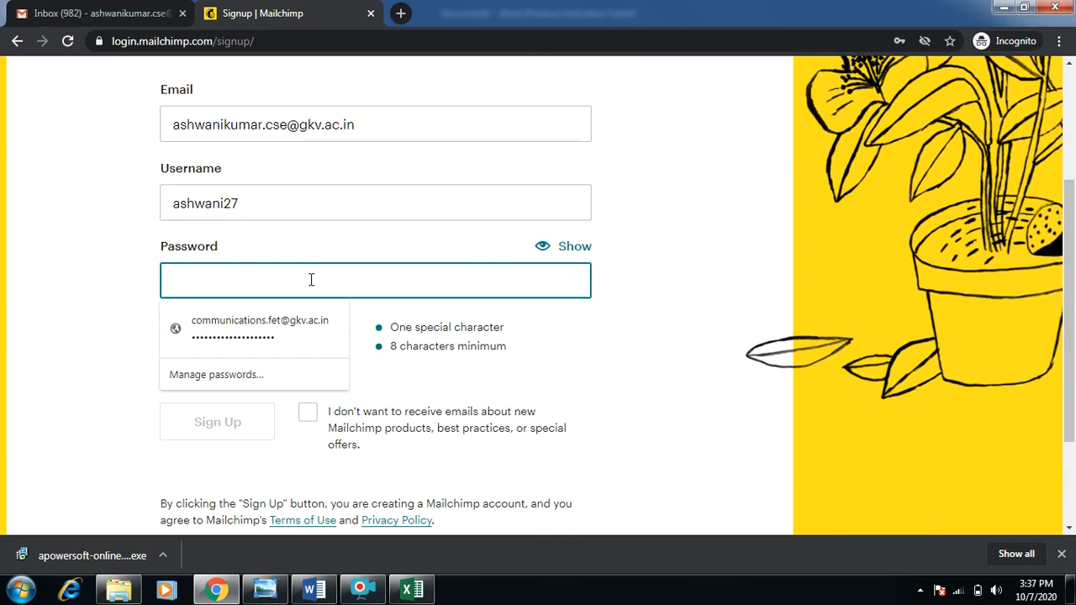
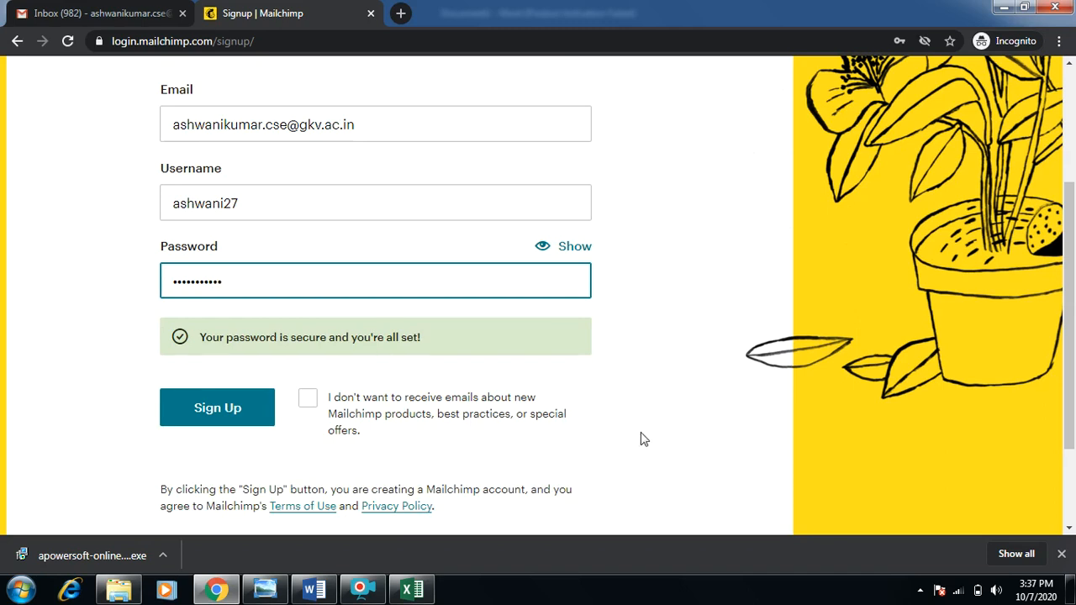
{"action": "left_click", "coordinate": [312, 403]}
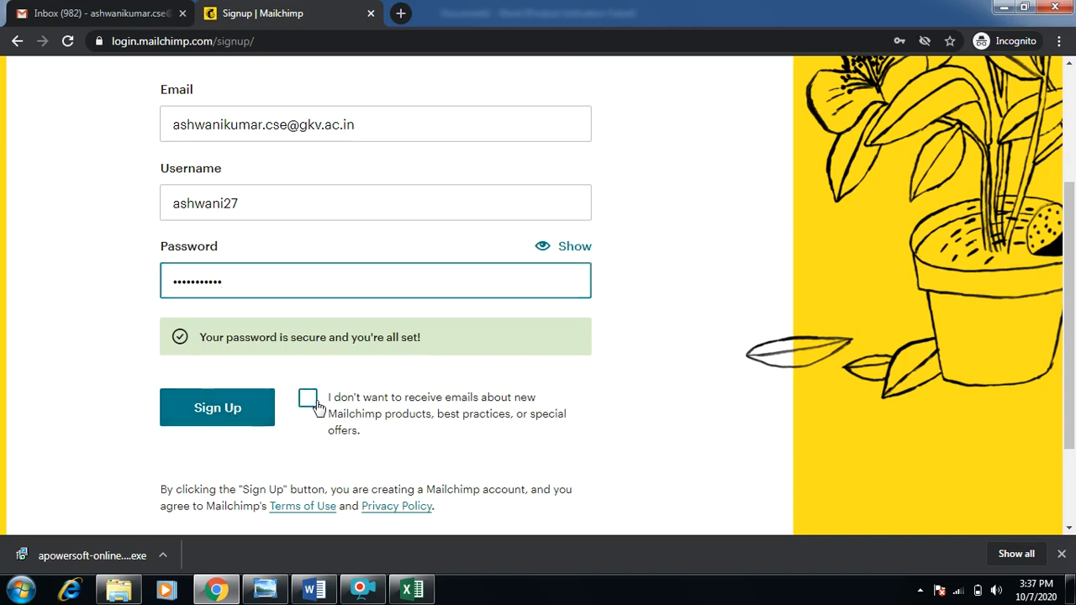
{"action": "left_click", "coordinate": [186, 418]}
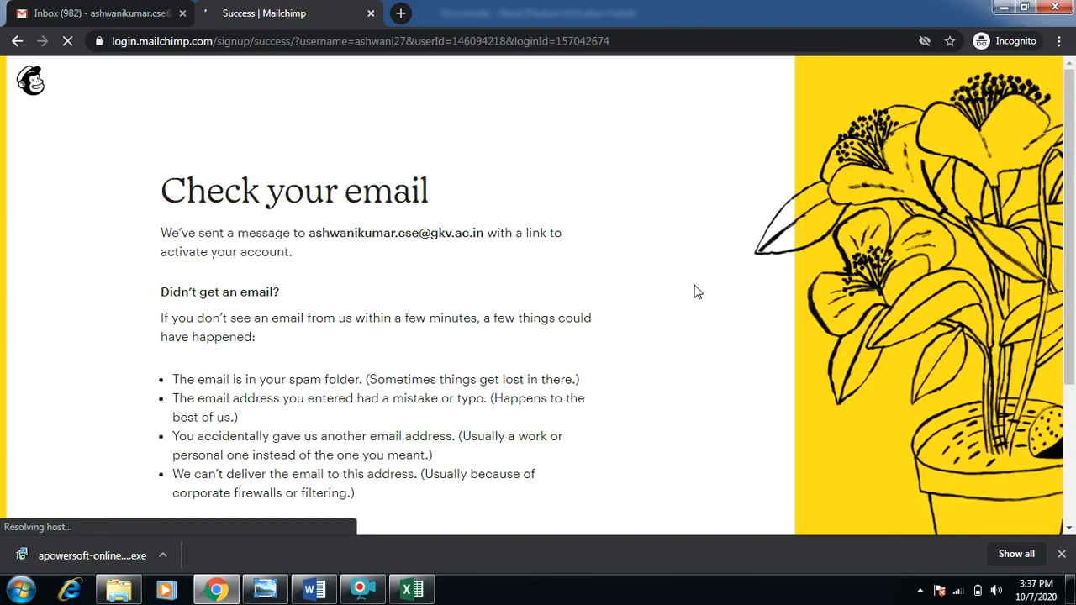
{"action": "scroll", "coordinate": [1075, 156], "scroll_direction": "down", "scroll_amount": 2}
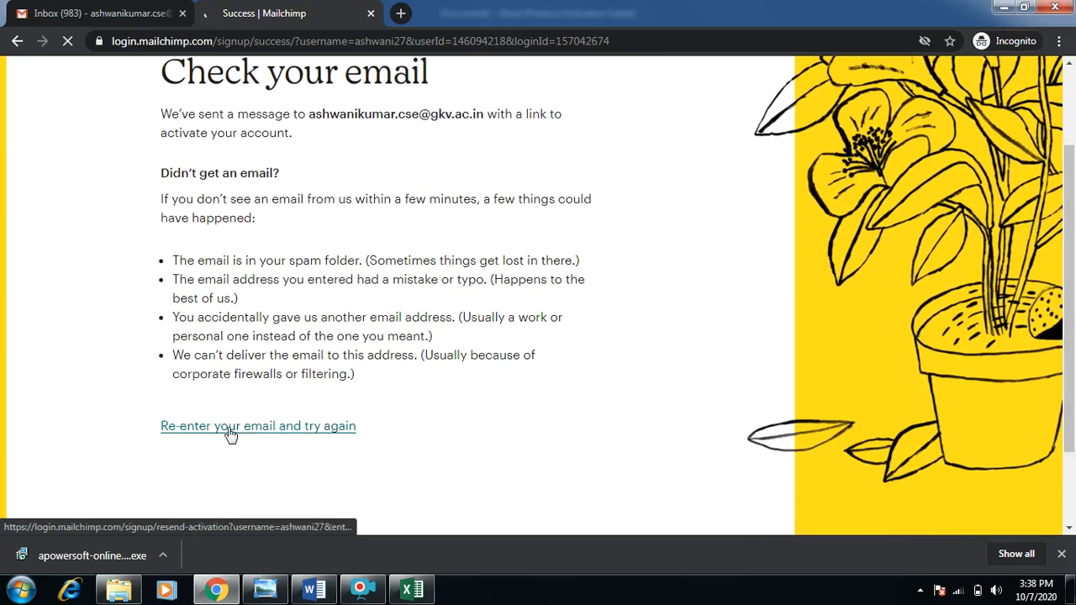
- Open the 'Activate your Mailchimp account' e-mail in Gmail and follow its Activate Account link
{"action": "left_click", "coordinate": [107, 15]}
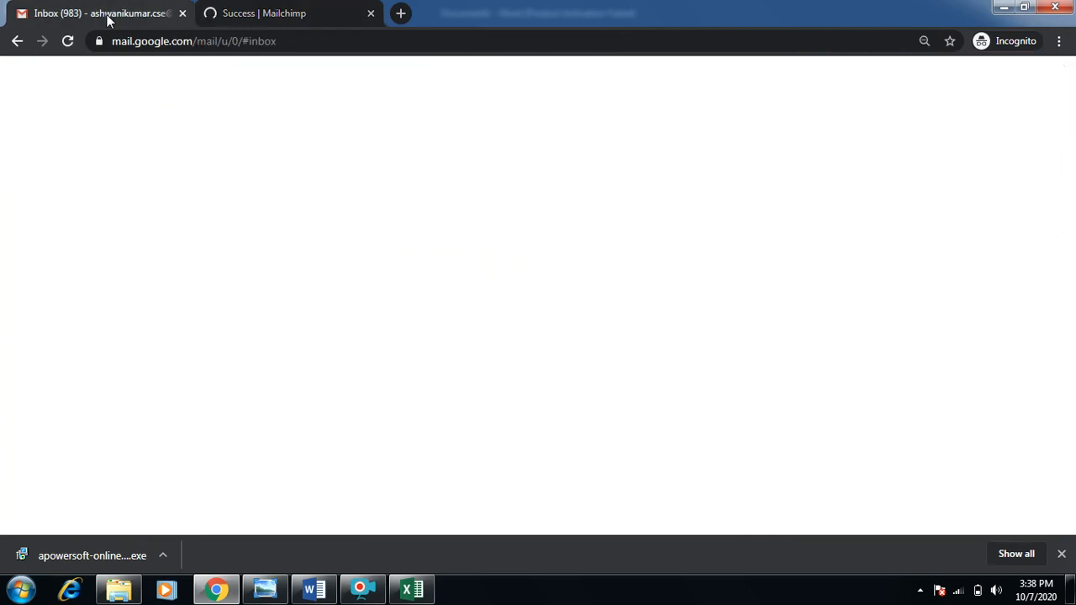
{"action": "scroll", "coordinate": [1020, 279], "scroll_direction": "up", "scroll_amount": 3}
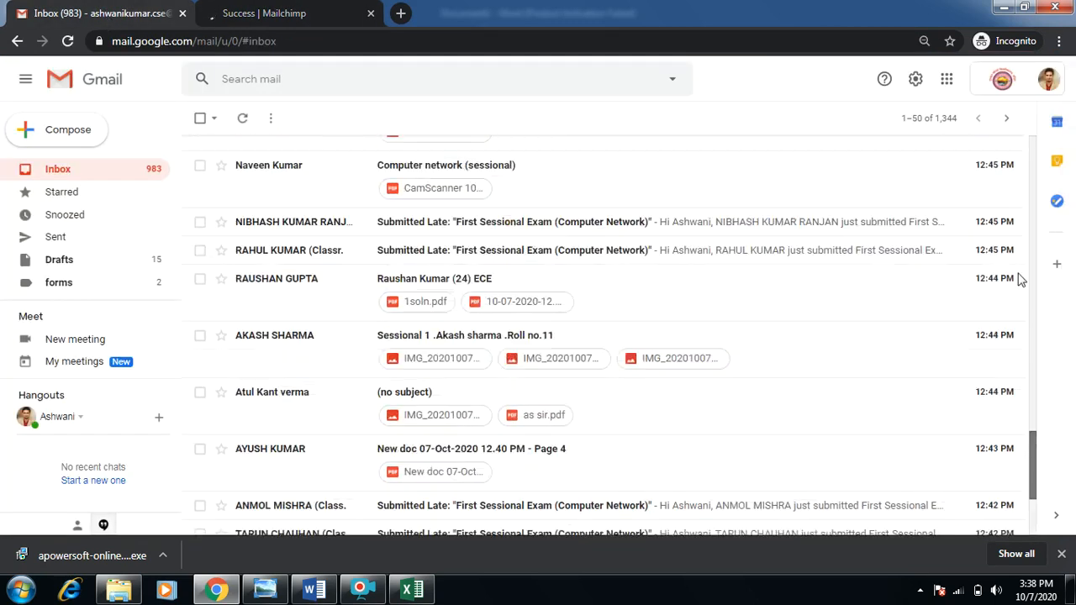
{"action": "scroll", "coordinate": [1020, 280], "scroll_direction": "up", "scroll_amount": 15}
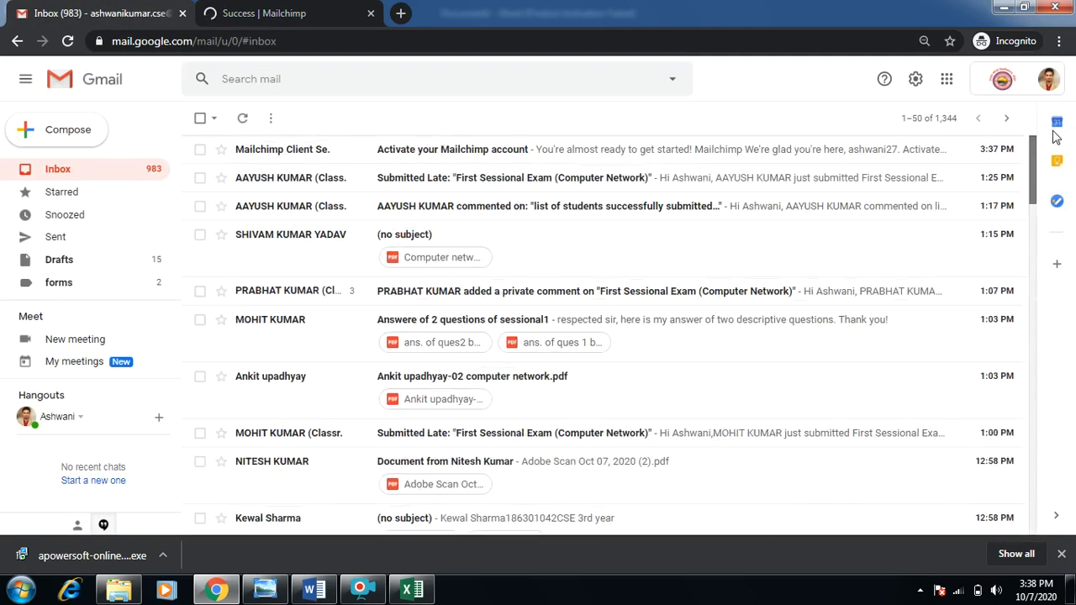
{"action": "left_click", "coordinate": [605, 150]}
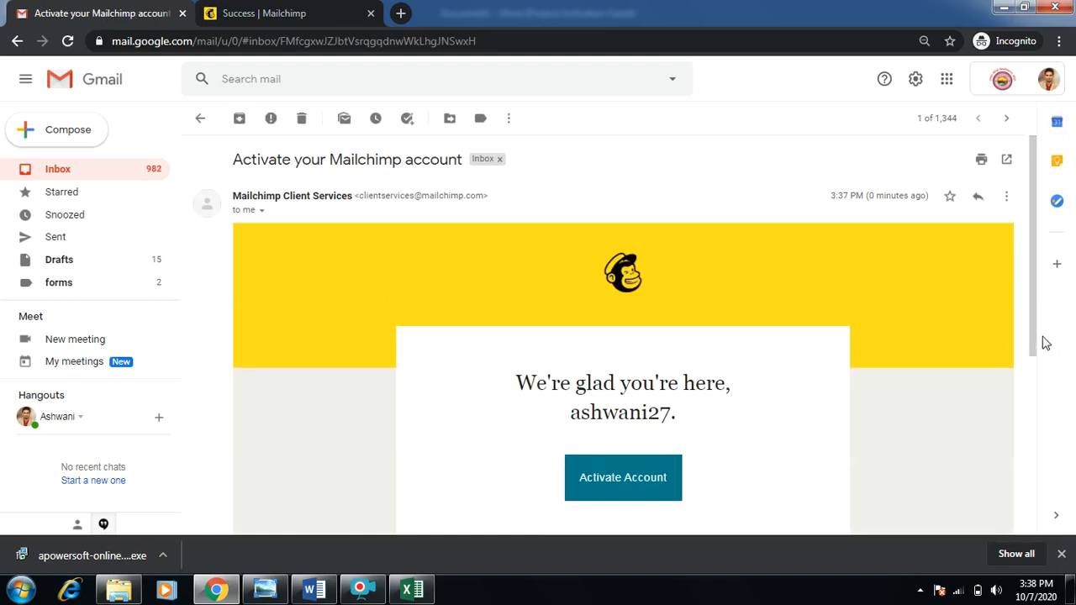
{"action": "scroll", "coordinate": [1030, 361], "scroll_direction": "down", "scroll_amount": 1}
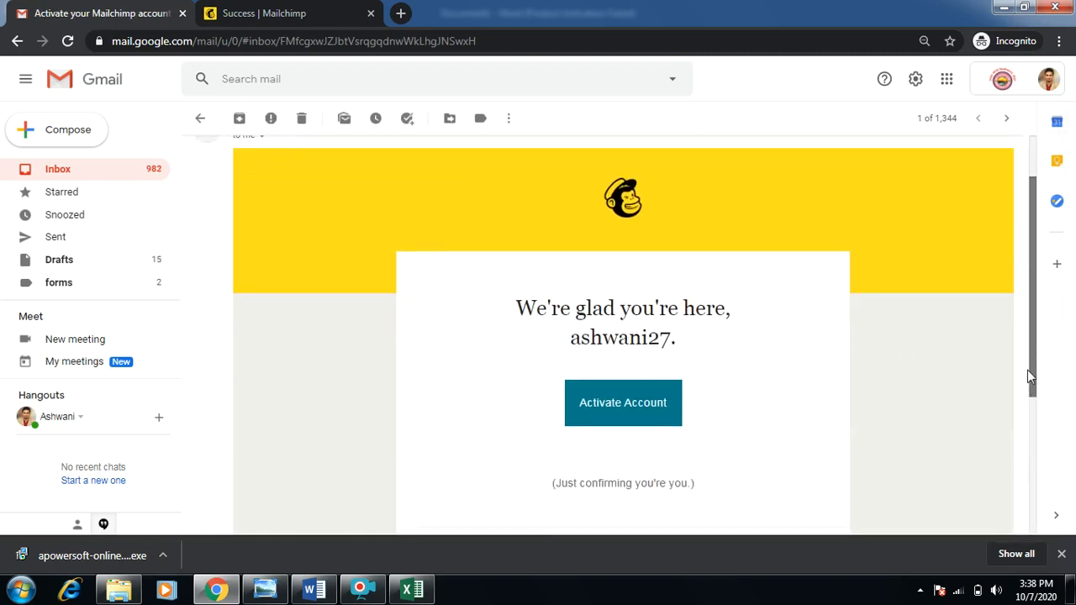
{"action": "left_click", "coordinate": [657, 423]}
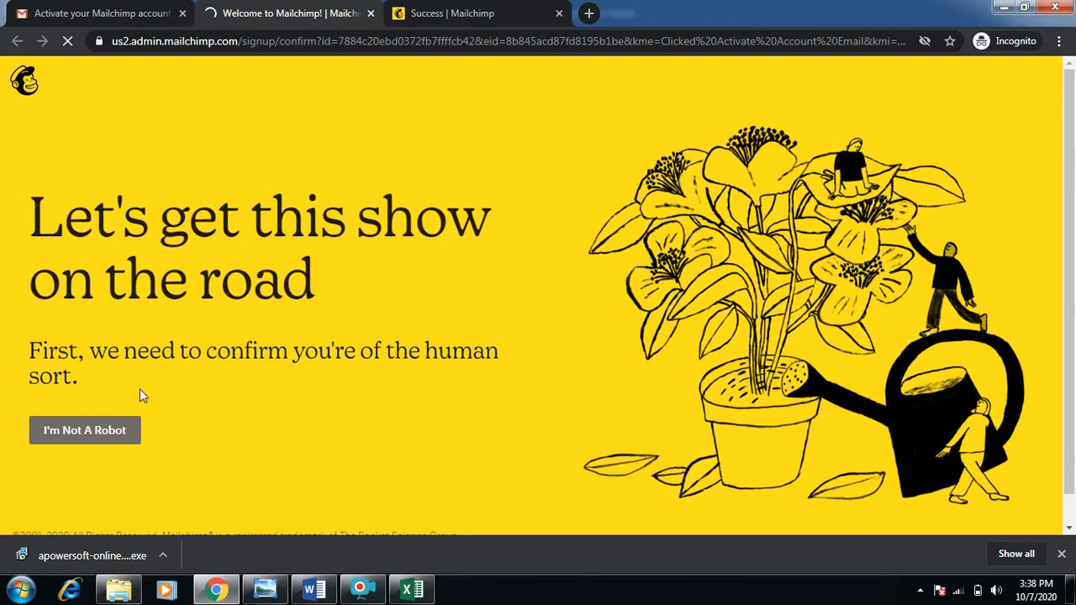
- Confirm 'I'm Not A Robot' and complete plan selection with the Free plan
{"action": "left_click", "coordinate": [120, 430]}
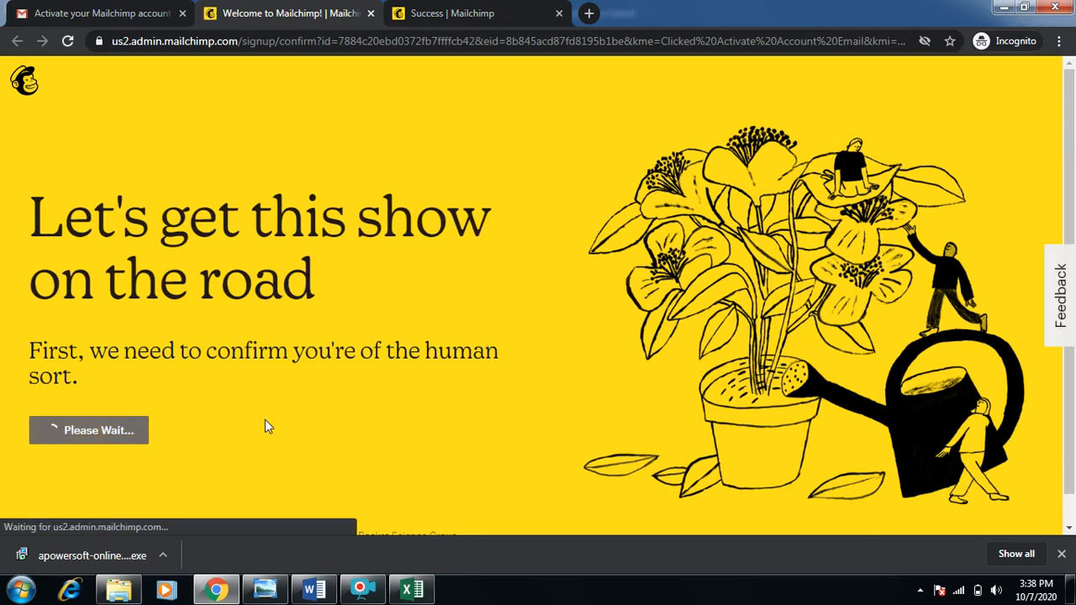
{"action": "left_click", "coordinate": [507, 13]}
{"action": "left_click", "coordinate": [307, 10]}
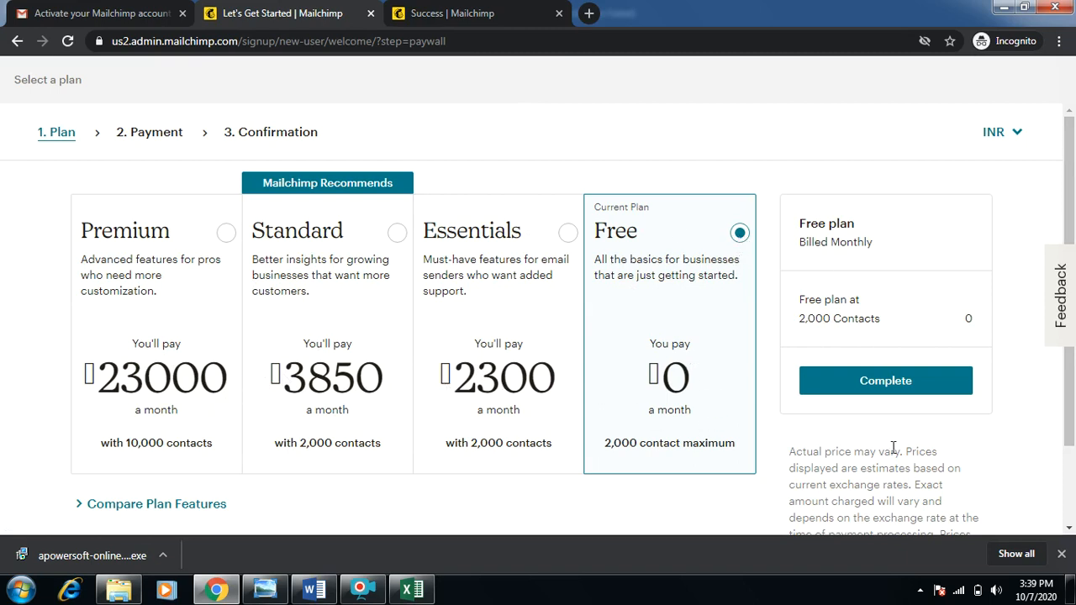
{"action": "left_click", "coordinate": [921, 379]}
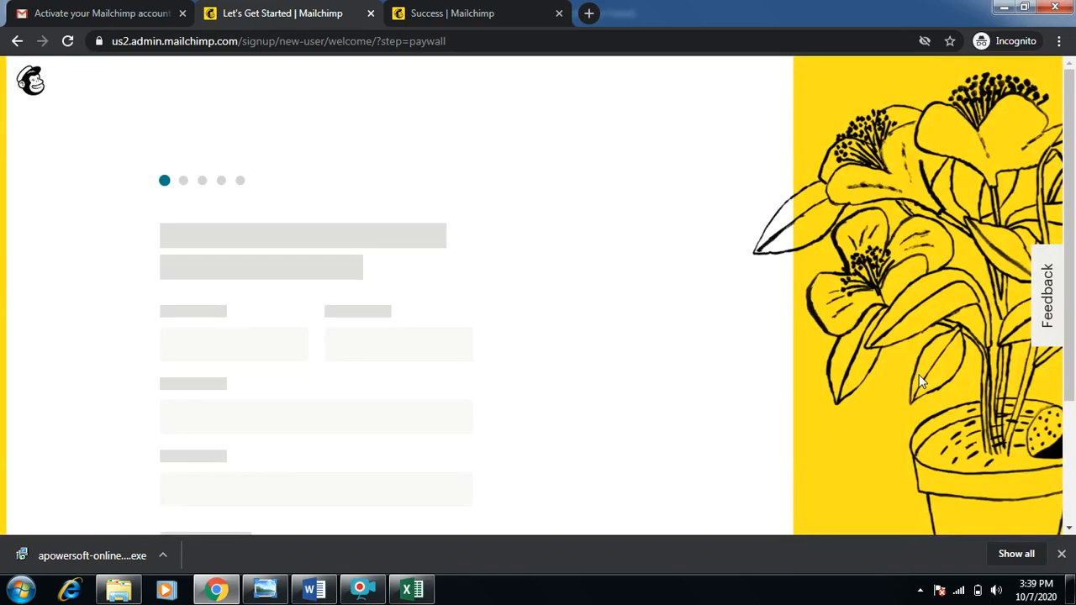
{"action": "left_click_drag", "start_coordinate": [1070, 146], "coordinate": [1074, 172]}
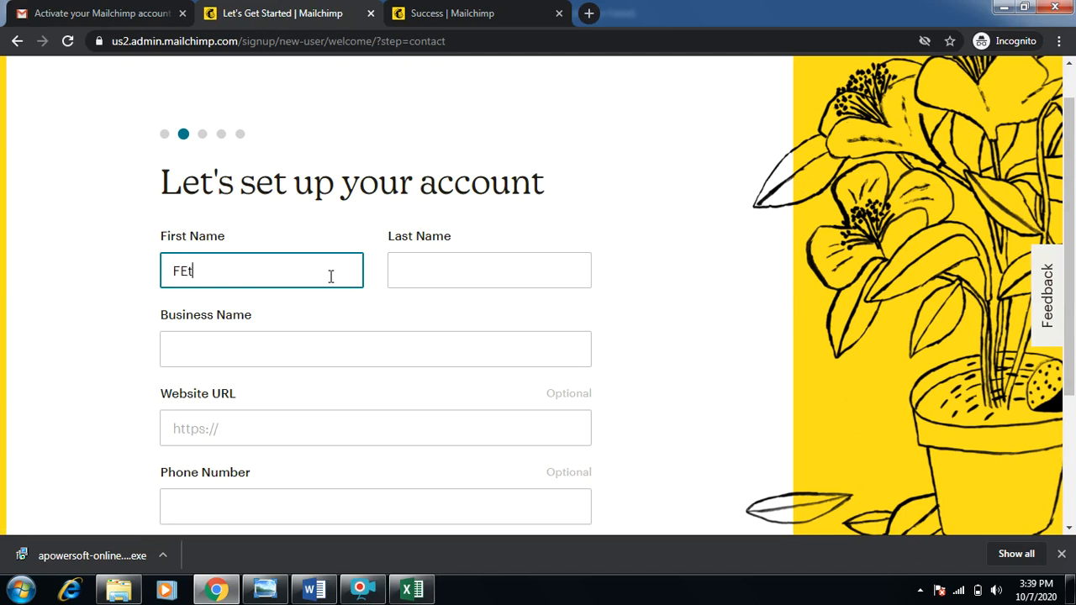
- Enter the last name and the business name 'Admission 2020' with a capital A
{"action": "left_click", "coordinate": [489, 266]}
{"action": "type", "text": "gkv"}
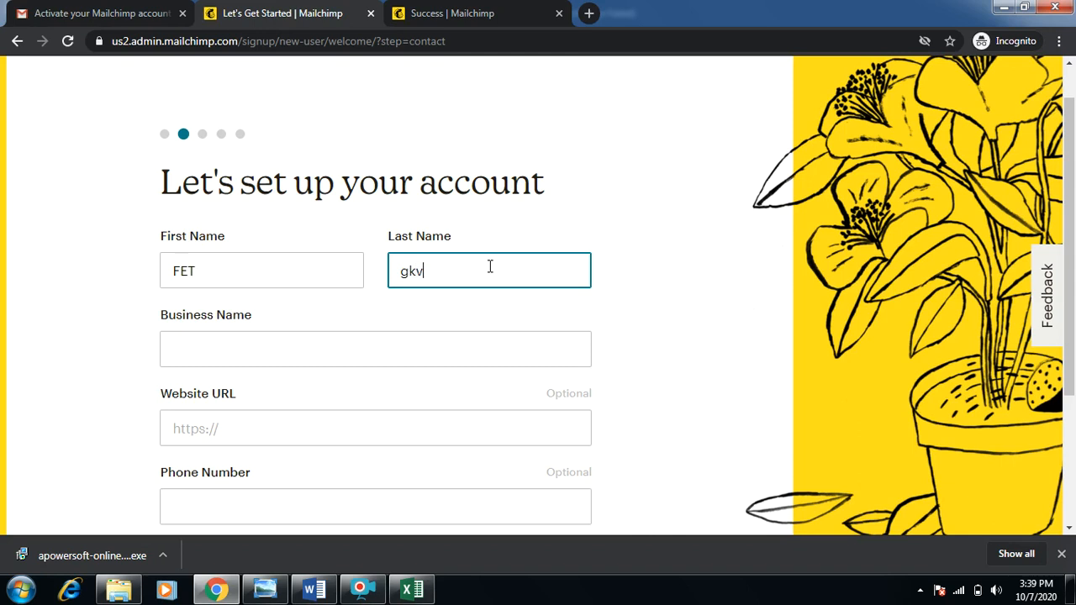
{"action": "type", "text": "GKV"}
{"action": "left_click", "coordinate": [417, 351]}
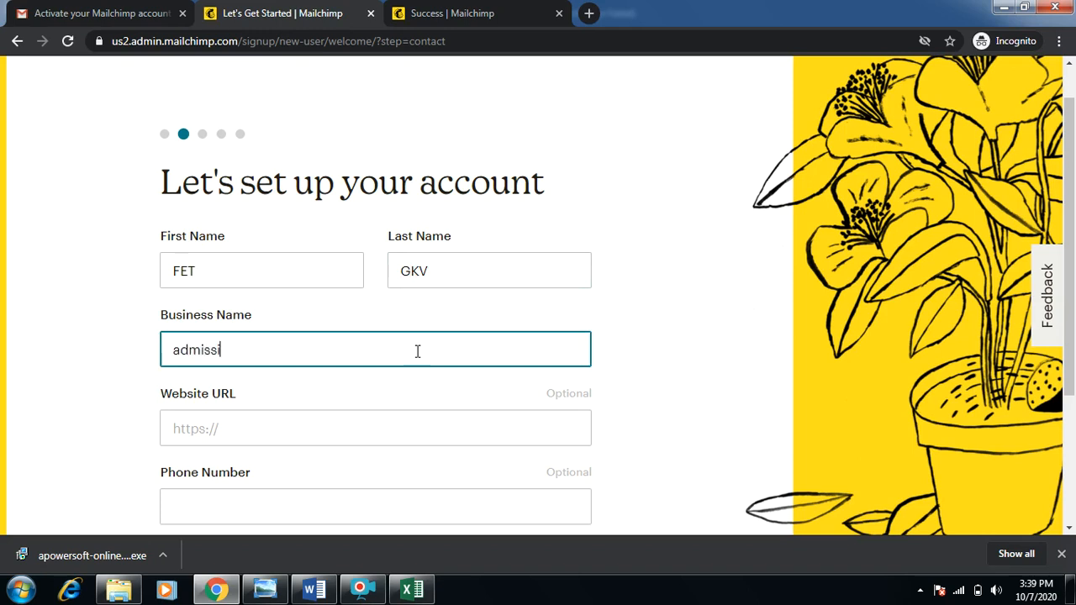
{"action": "type", "text": "admission 20"}
{"action": "left_click", "coordinate": [180, 352]}
{"action": "key", "text": "BackSpace"}
{"action": "type", "text": "A"}
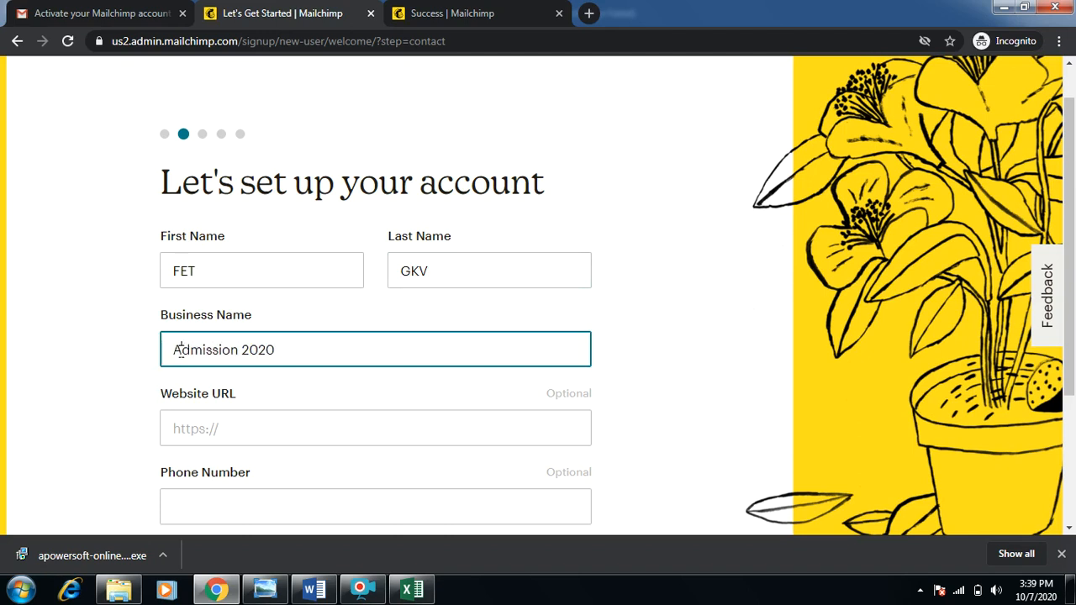
{"action": "left_click", "coordinate": [240, 429]}
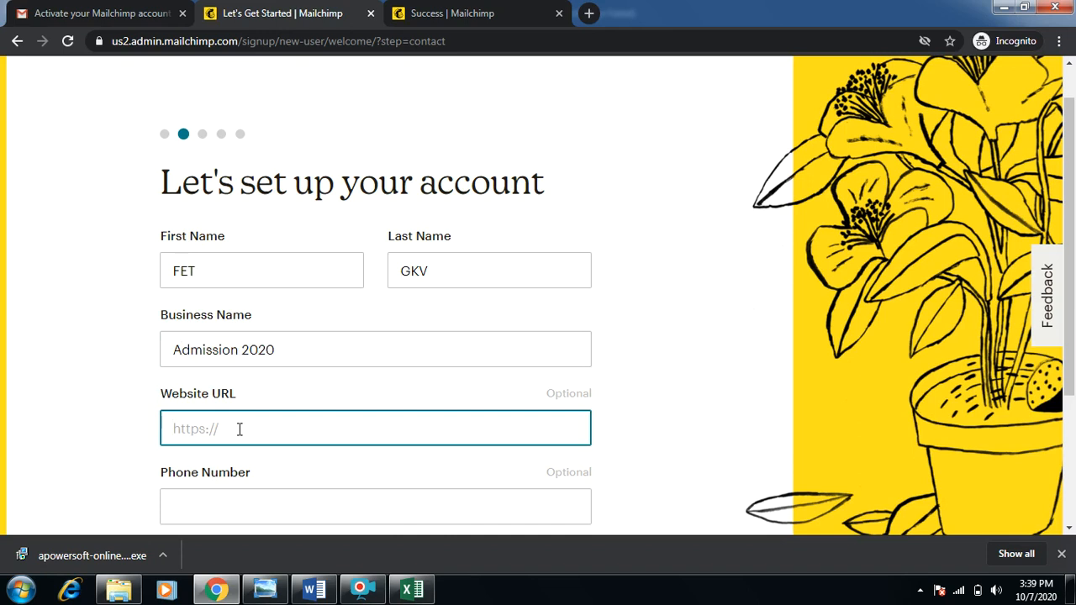
{"action": "type", "text": "www.gkv.ac.in"}
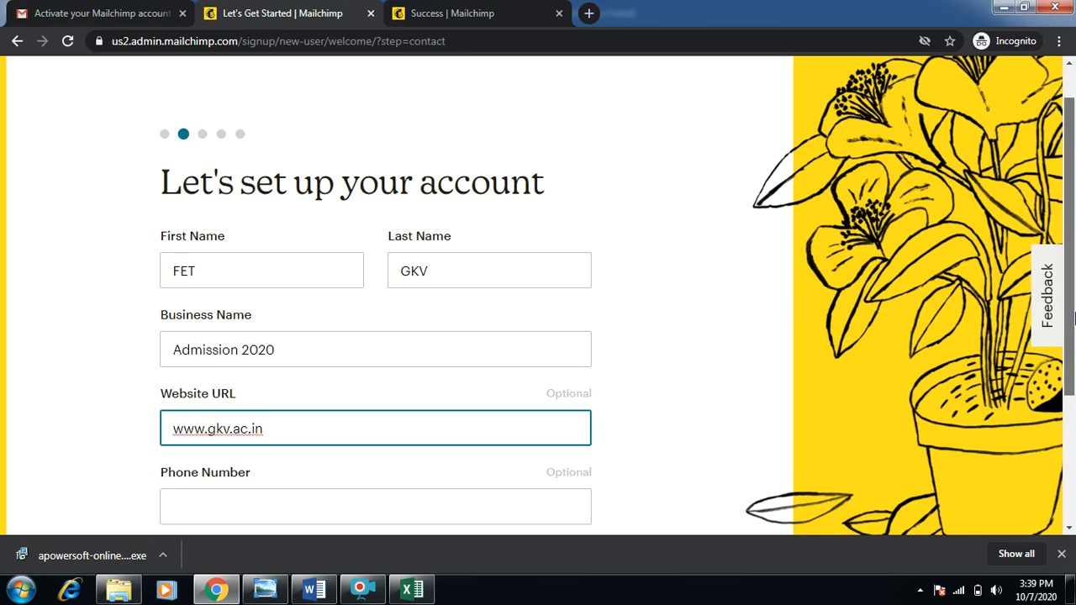
{"action": "left_click_drag", "start_coordinate": [1074, 317], "coordinate": [1074, 390]}
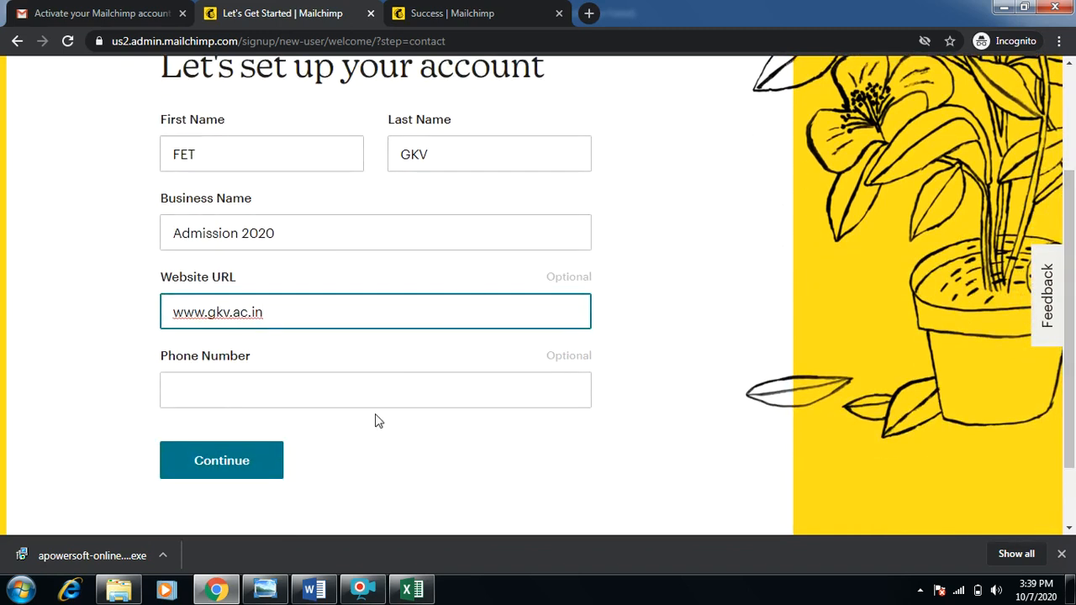
{"action": "left_click", "coordinate": [239, 470]}
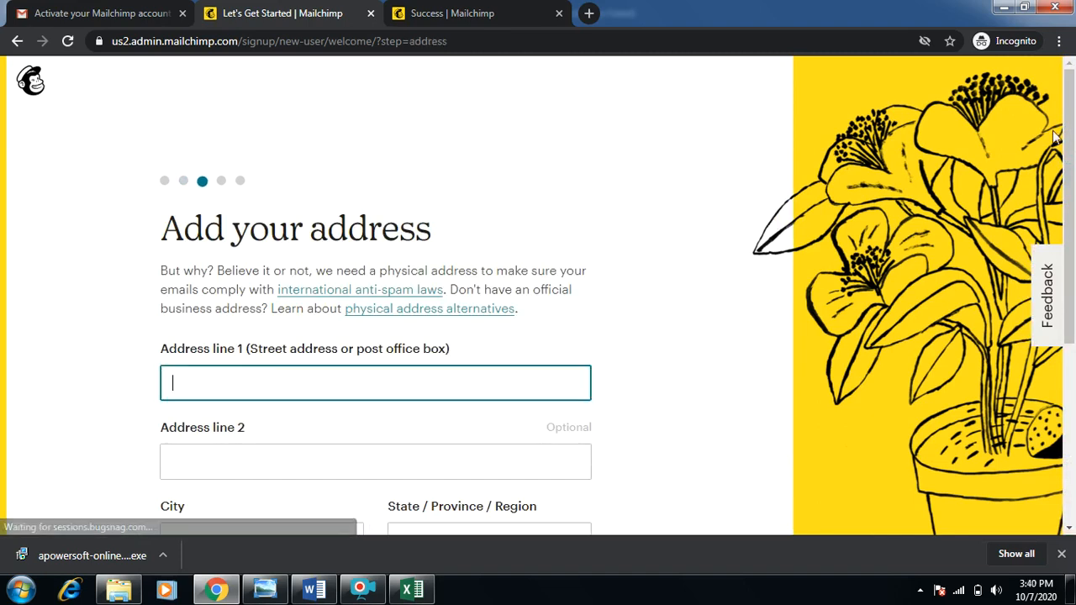
- Enter the organisation's street address and city, and clear the old state value
{"action": "left_click_drag", "start_coordinate": [1074, 143], "coordinate": [1075, 214]}
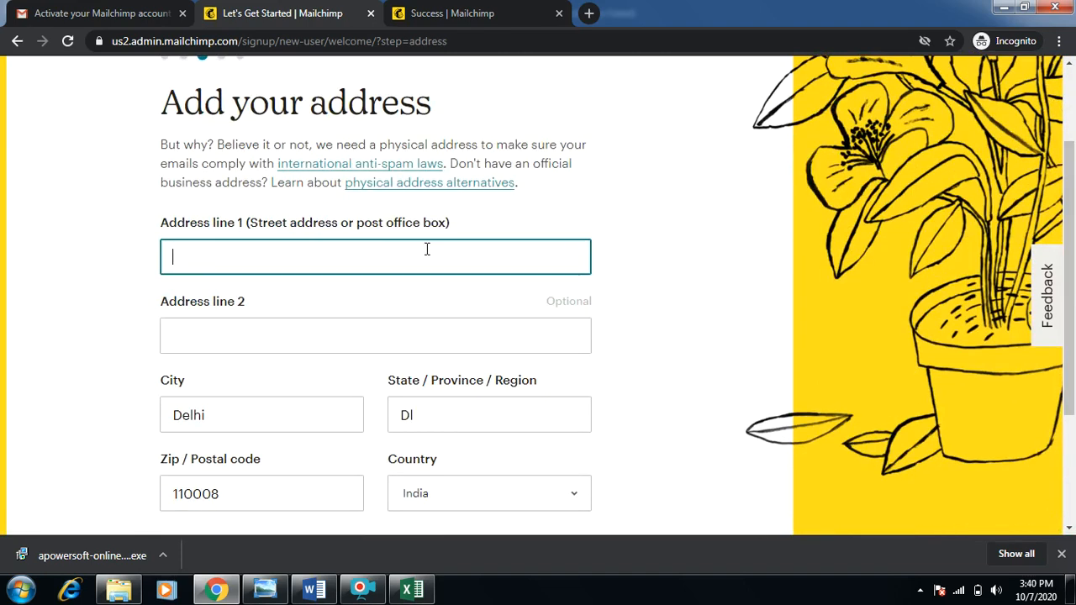
{"action": "type", "text": "gurukul kangri "}
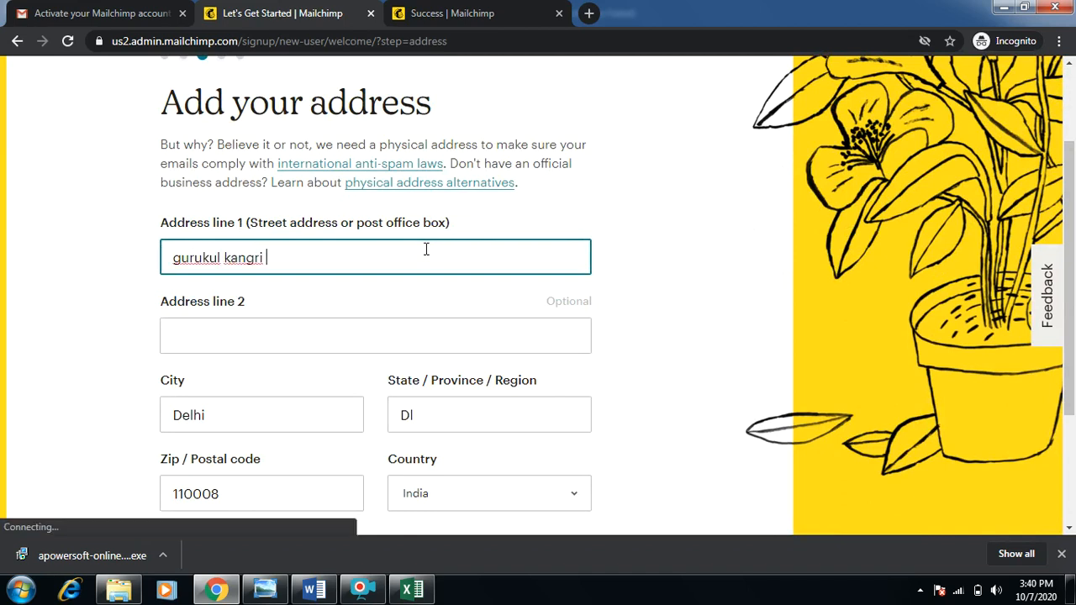
{"action": "type", "text": "university"}
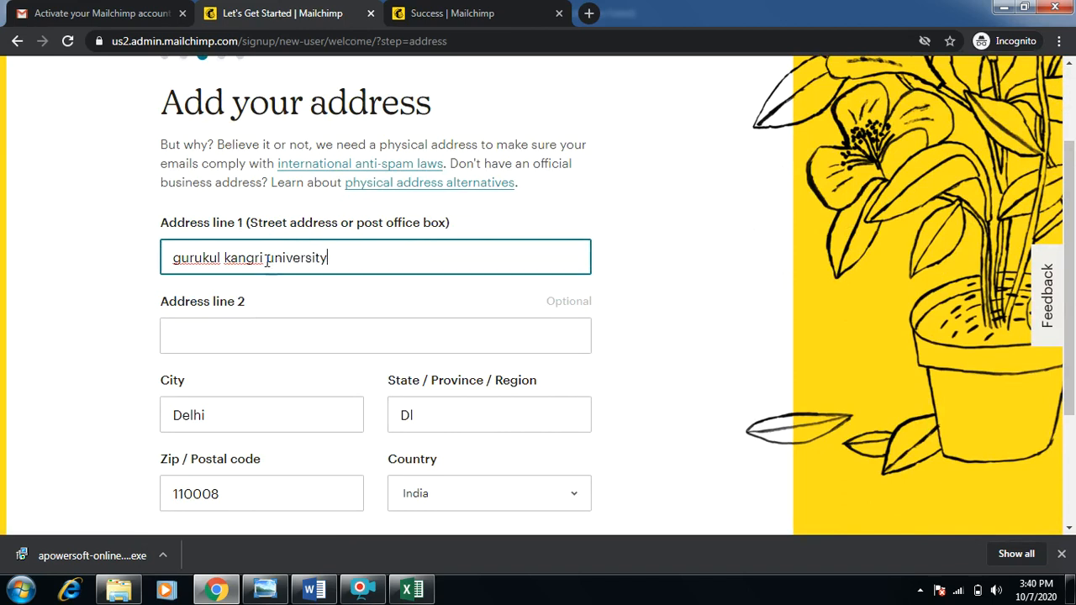
{"action": "left_click", "coordinate": [276, 327]}
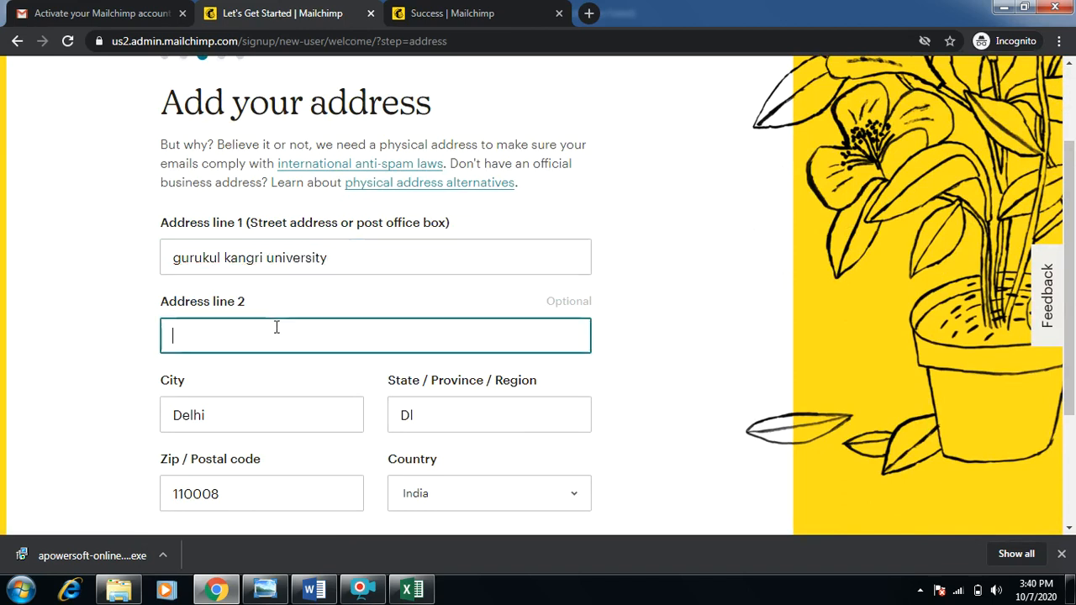
{"action": "left_click", "coordinate": [275, 424]}
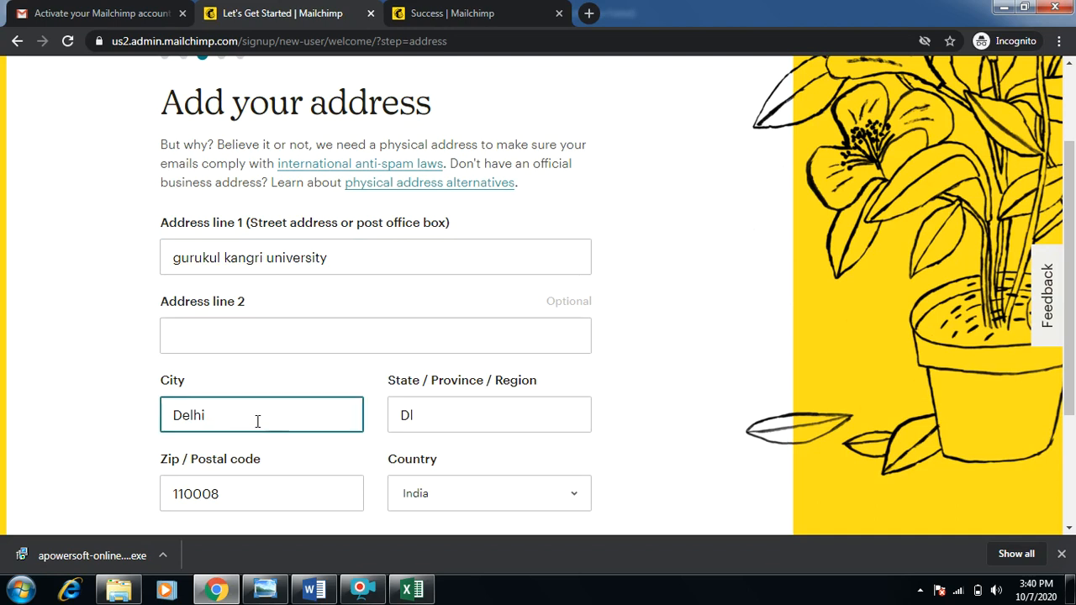
{"action": "type", "text": "haridwar"}
{"action": "double_click", "coordinate": [411, 435]}
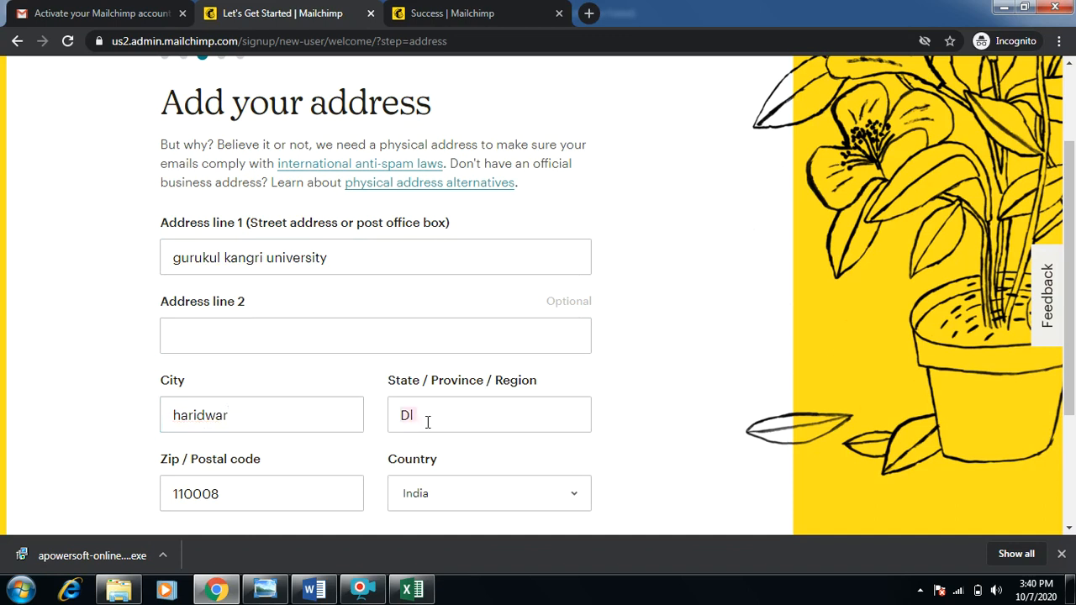
{"action": "key", "text": "BackSpace"}
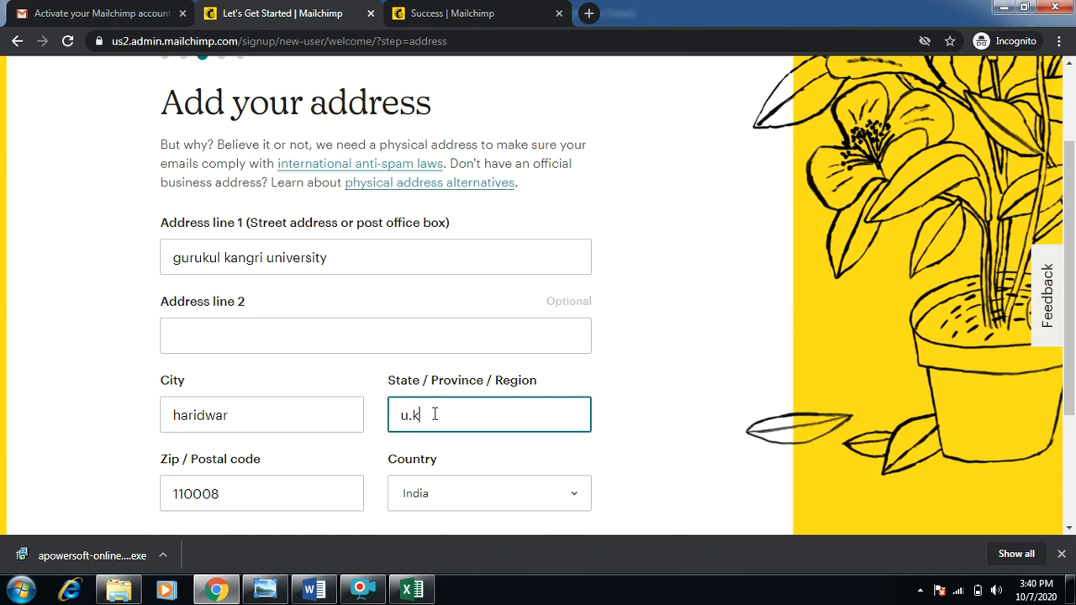
- Replace the postal code, keep India as country, continue, and answer Yes to having contacts
{"action": "left_click", "coordinate": [283, 494]}
{"action": "key", "text": "BackSpace"}
{"action": "key", "text": "BackSpace"}
{"action": "key", "text": "BackSpace"}
{"action": "key", "text": "BackSpace"}
{"action": "key", "text": "BackSpace"}
{"action": "type", "text": "249402"}
{"action": "left_click", "coordinate": [421, 499]}
{"action": "left_click", "coordinate": [428, 501]}
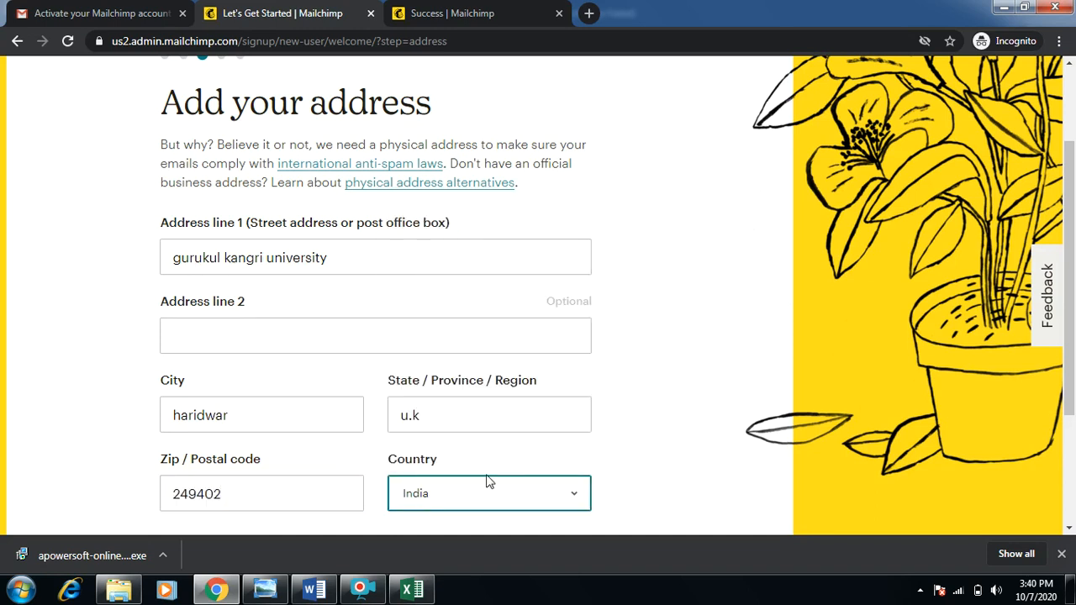
{"action": "scroll", "coordinate": [428, 501], "scroll_direction": "down", "scroll_amount": 2}
{"action": "left_click", "coordinate": [237, 415]}
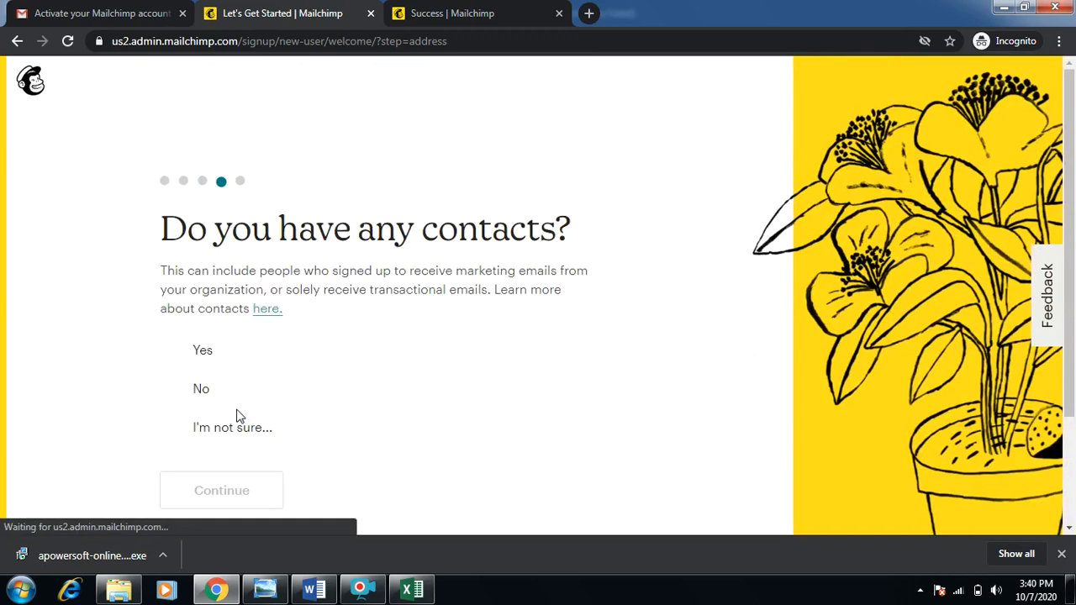
{"action": "left_click", "coordinate": [171, 352]}
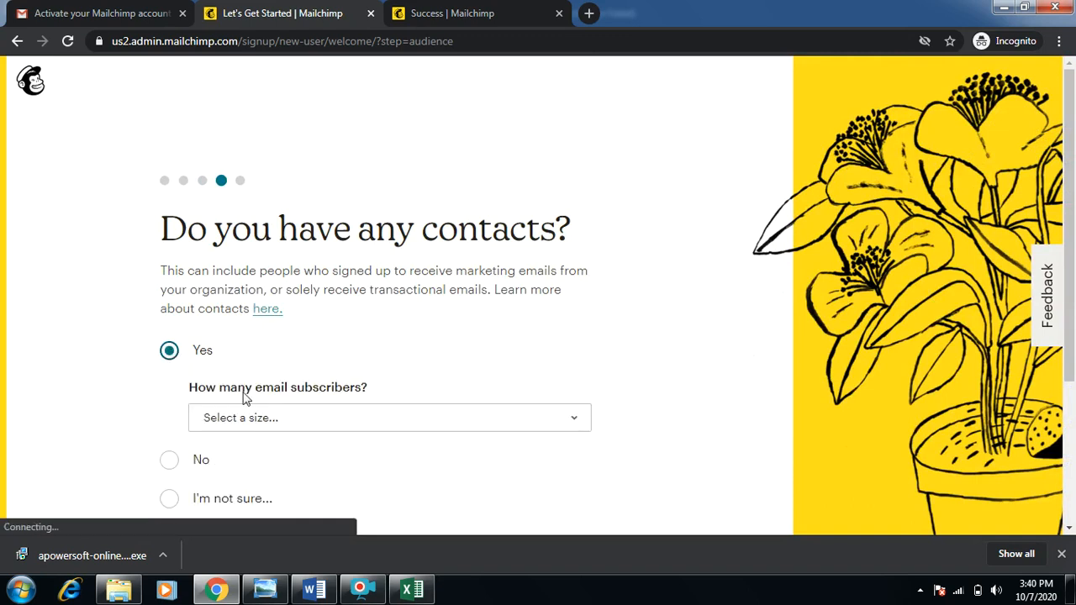
- Set the subscriber count to 501 - 2,000 and continue
{"action": "left_click", "coordinate": [330, 418]}
{"action": "left_click", "coordinate": [330, 454]}
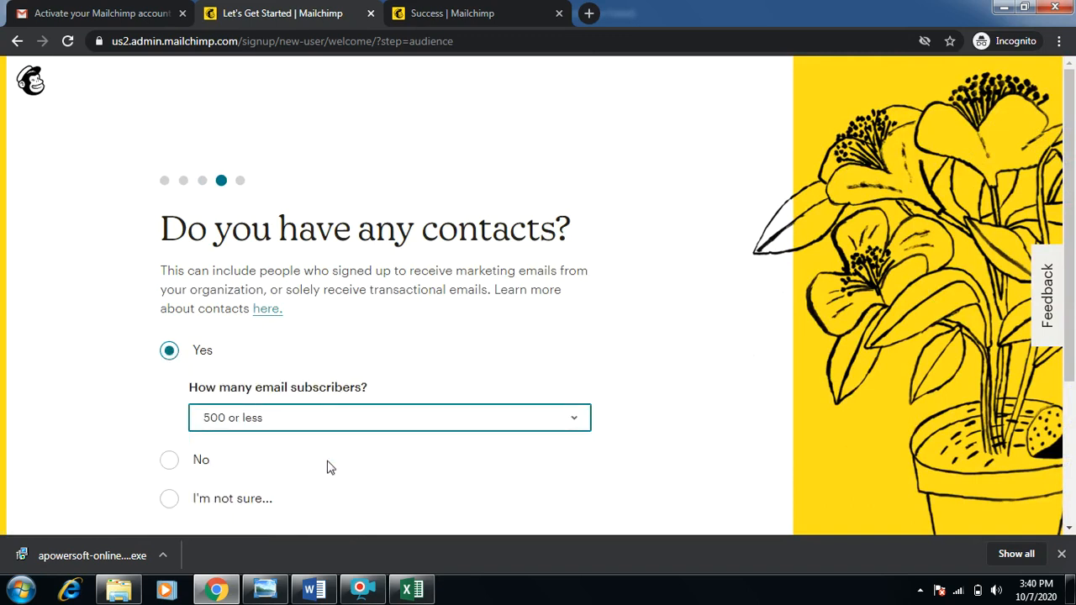
{"action": "left_click", "coordinate": [344, 421]}
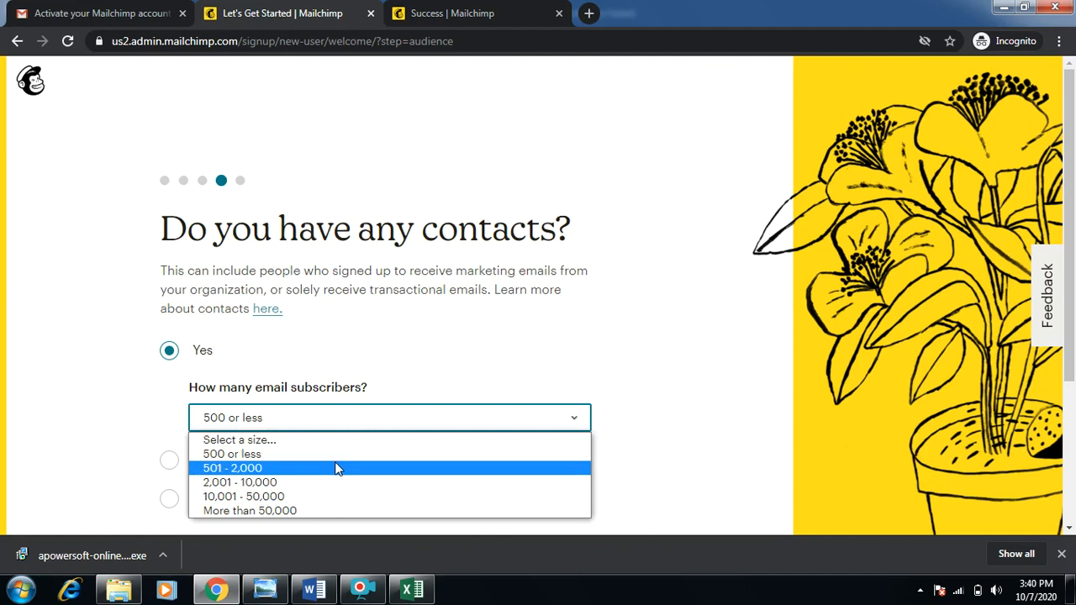
{"action": "left_click", "coordinate": [338, 470]}
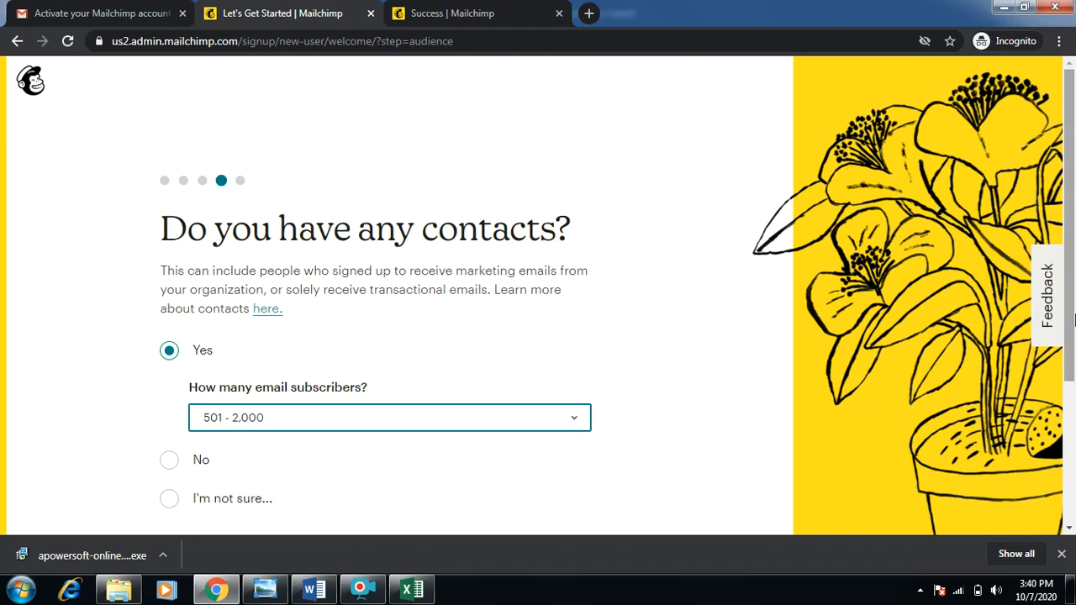
{"action": "scroll", "coordinate": [780, 350], "scroll_direction": "down", "scroll_amount": 1}
{"action": "left_click", "coordinate": [233, 465]}
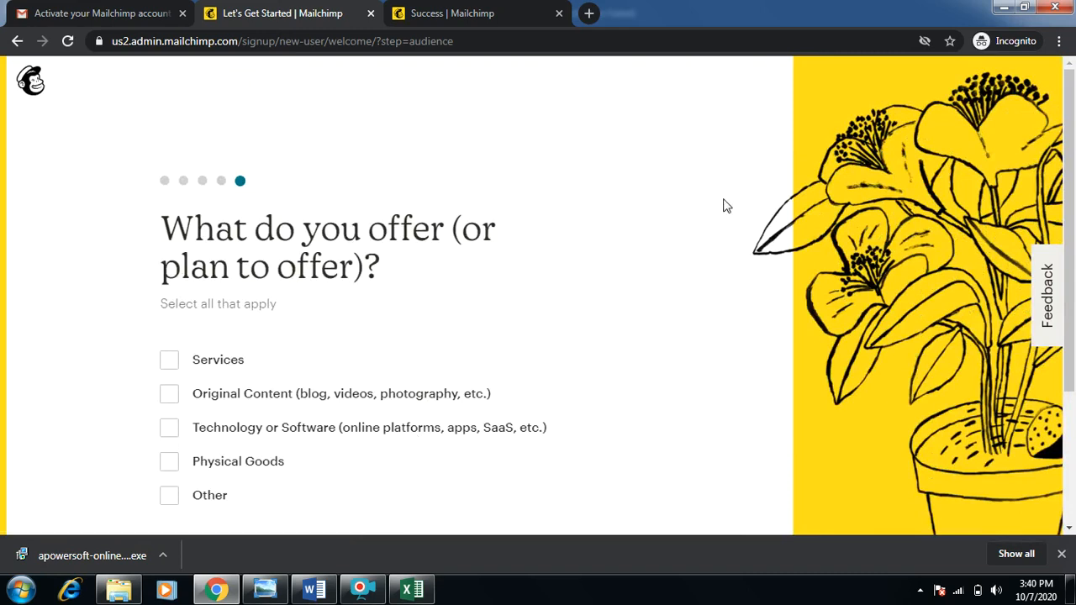
- Skip 'What do you offer' and click Let's Go! with no newsletters ticked
{"action": "scroll", "coordinate": [1075, 162], "scroll_direction": "down", "scroll_amount": 2}
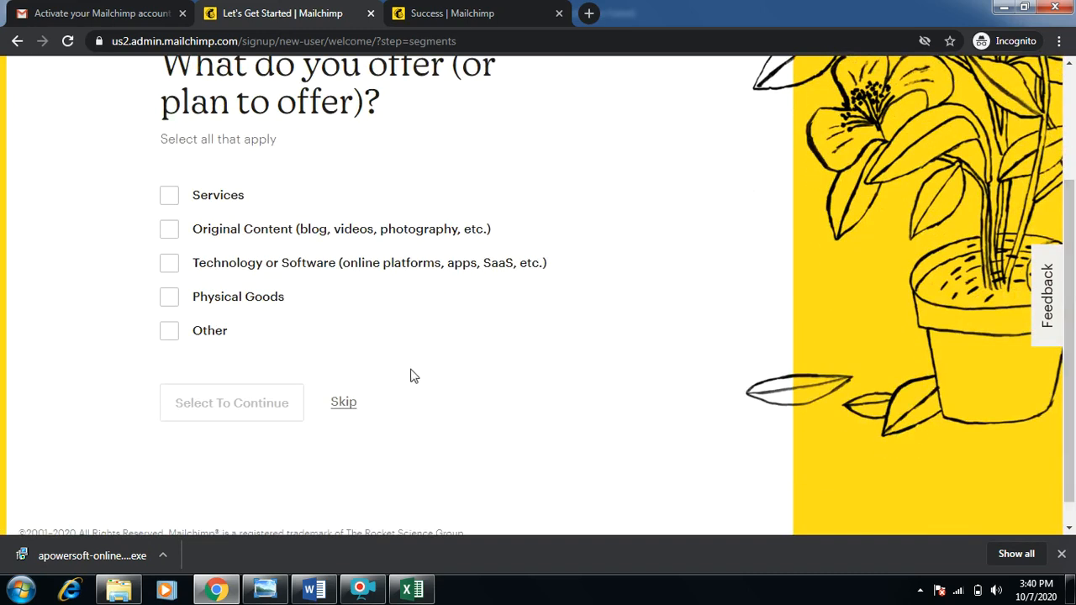
{"action": "left_click", "coordinate": [350, 411]}
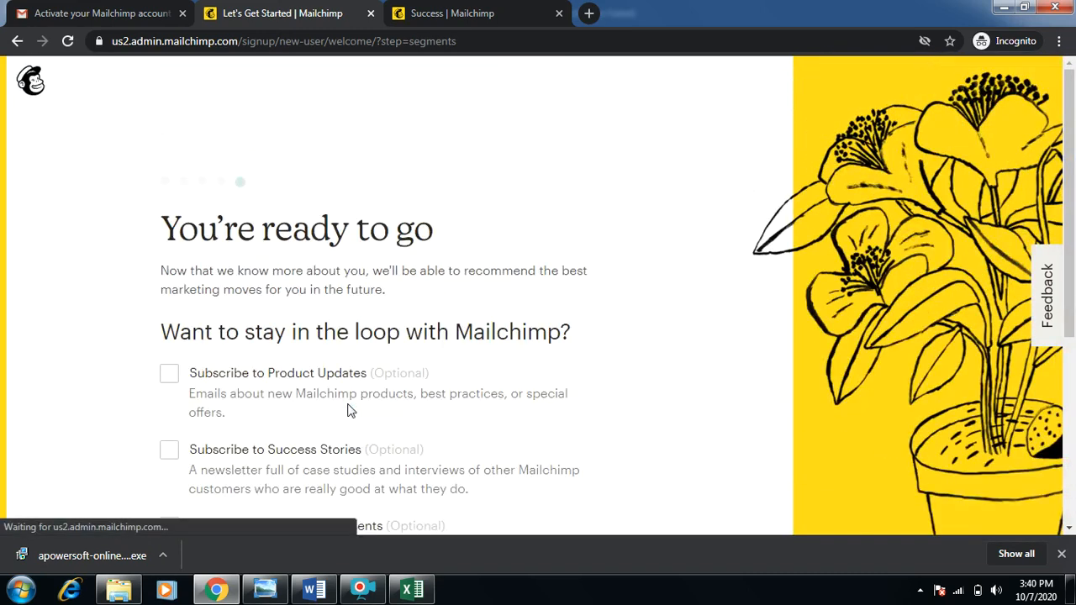
{"action": "scroll", "coordinate": [1075, 181], "scroll_direction": "down", "scroll_amount": 3}
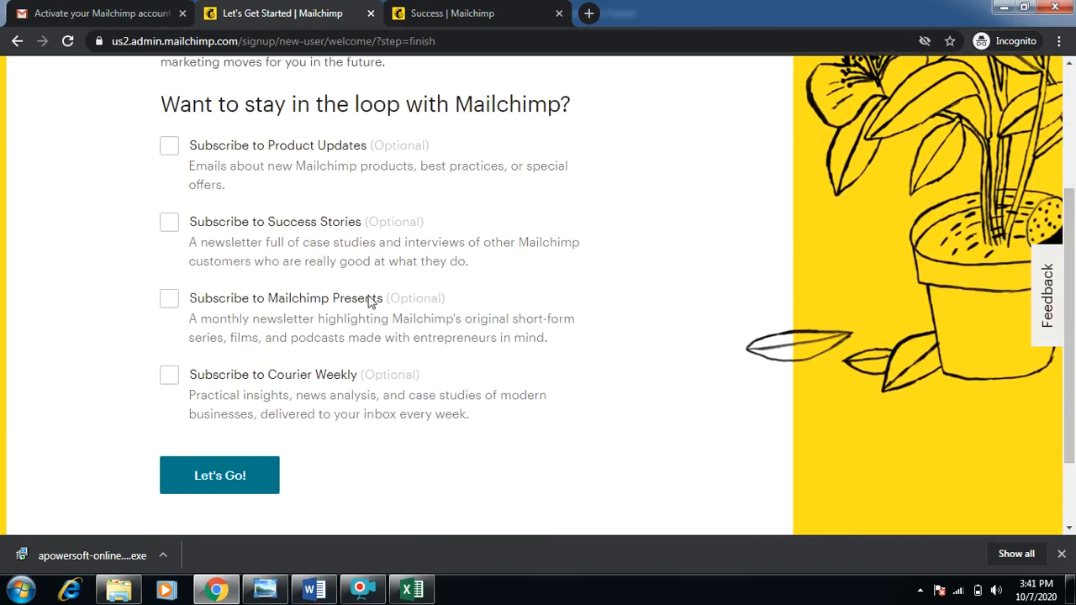
{"action": "left_click", "coordinate": [256, 476]}
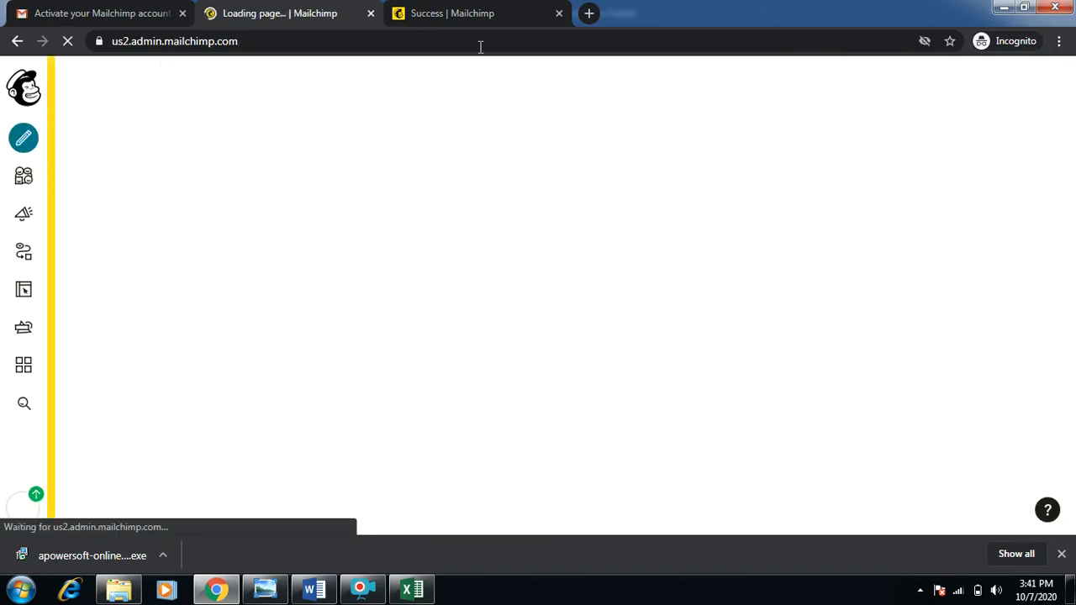
- Close the success tab, defer email design, choose Import from a file, then minimize Chrome
{"action": "left_click", "coordinate": [559, 14]}
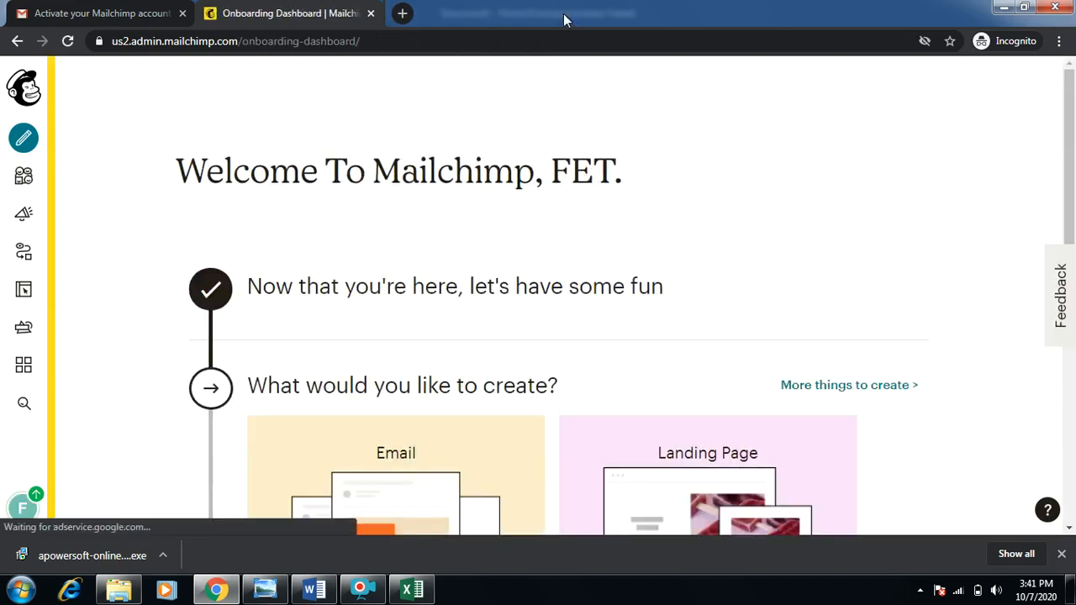
{"action": "left_click_drag", "start_coordinate": [1071, 148], "coordinate": [1074, 274]}
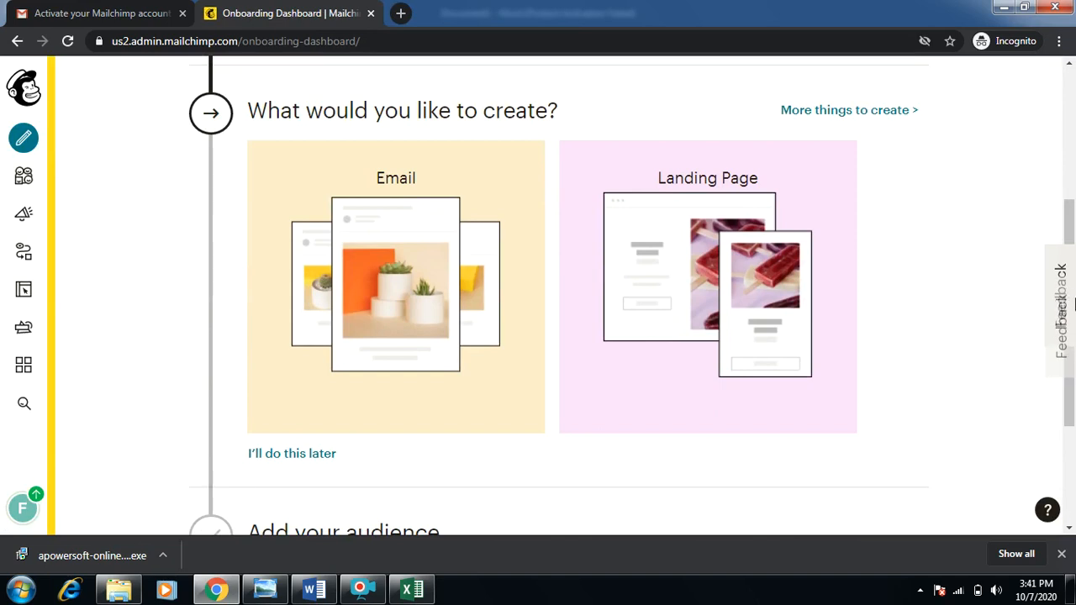
{"action": "scroll", "coordinate": [1073, 282], "scroll_direction": "down", "scroll_amount": 1}
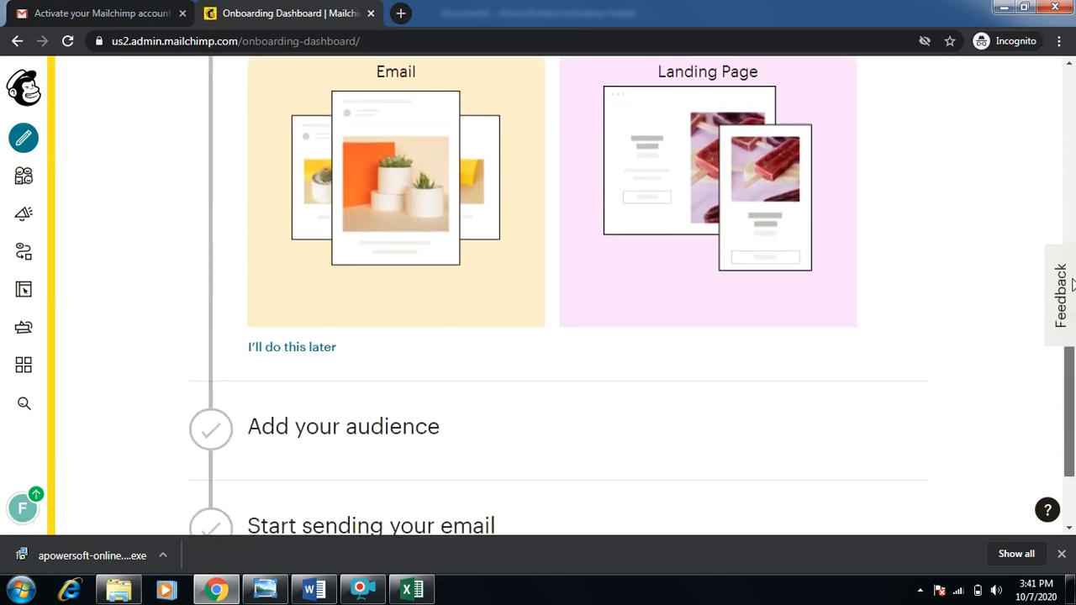
{"action": "left_click", "coordinate": [306, 353]}
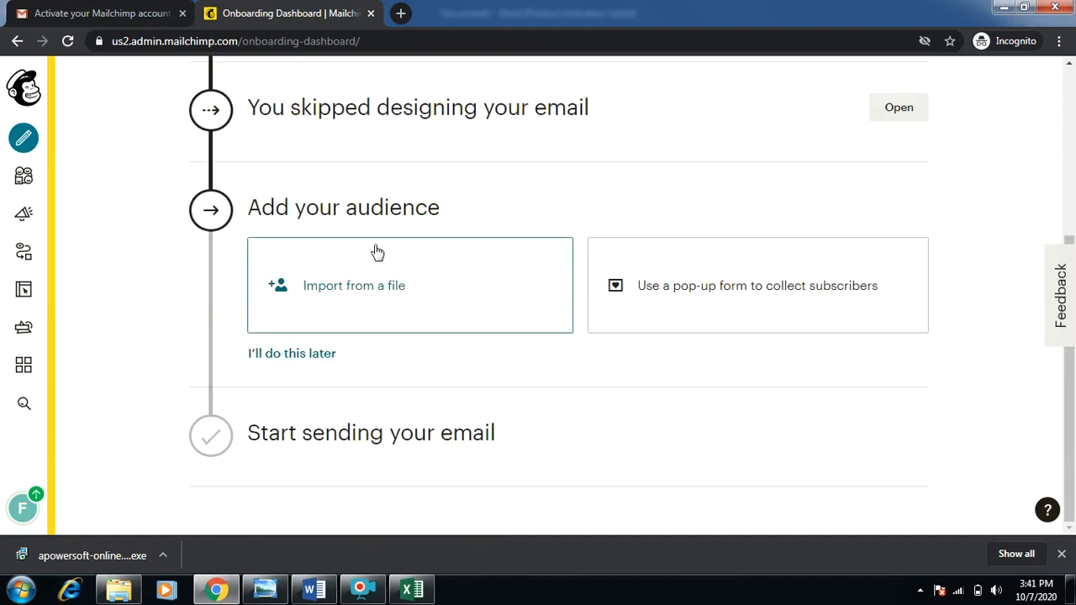
{"action": "left_click", "coordinate": [372, 300]}
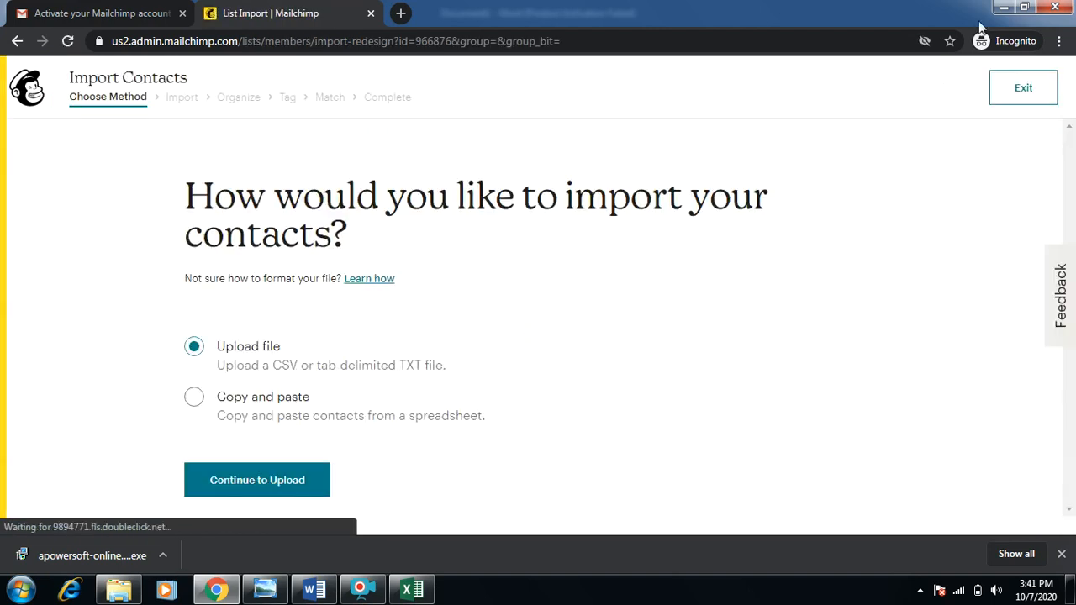
{"action": "left_click", "coordinate": [1001, 7]}
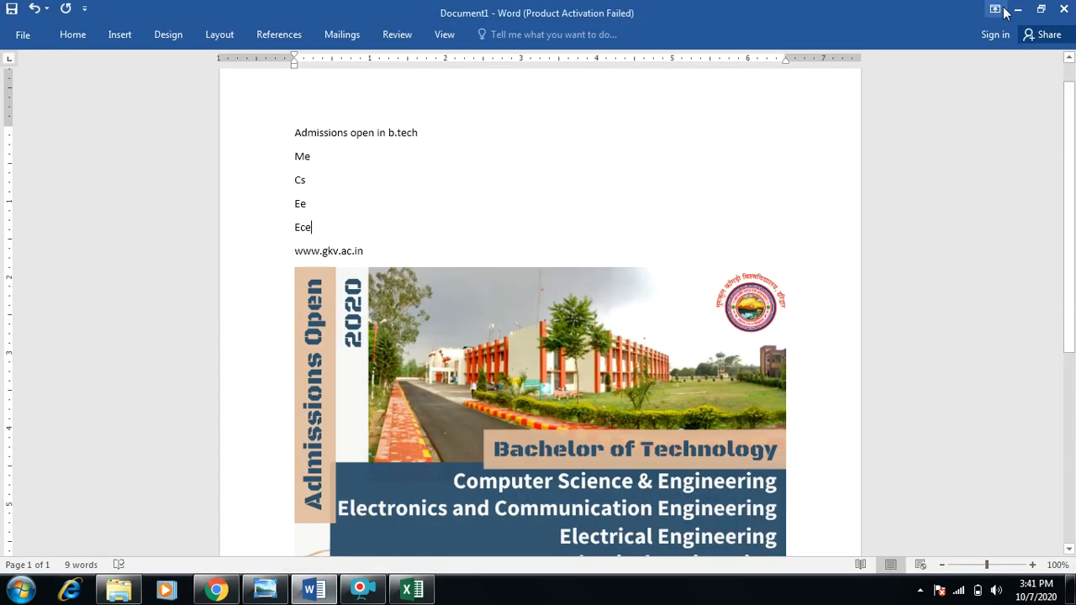
- Open the faculty workbook from the desktop in Excel, showing its six e-mail addresses in column A
{"action": "left_click", "coordinate": [1018, 8]}
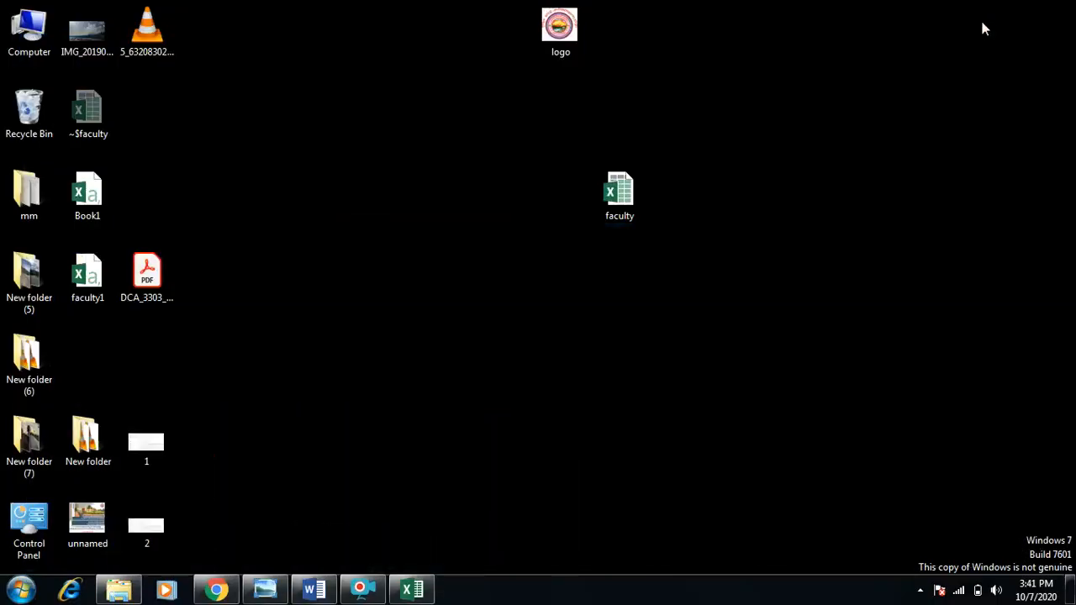
{"action": "double_click", "coordinate": [635, 195]}
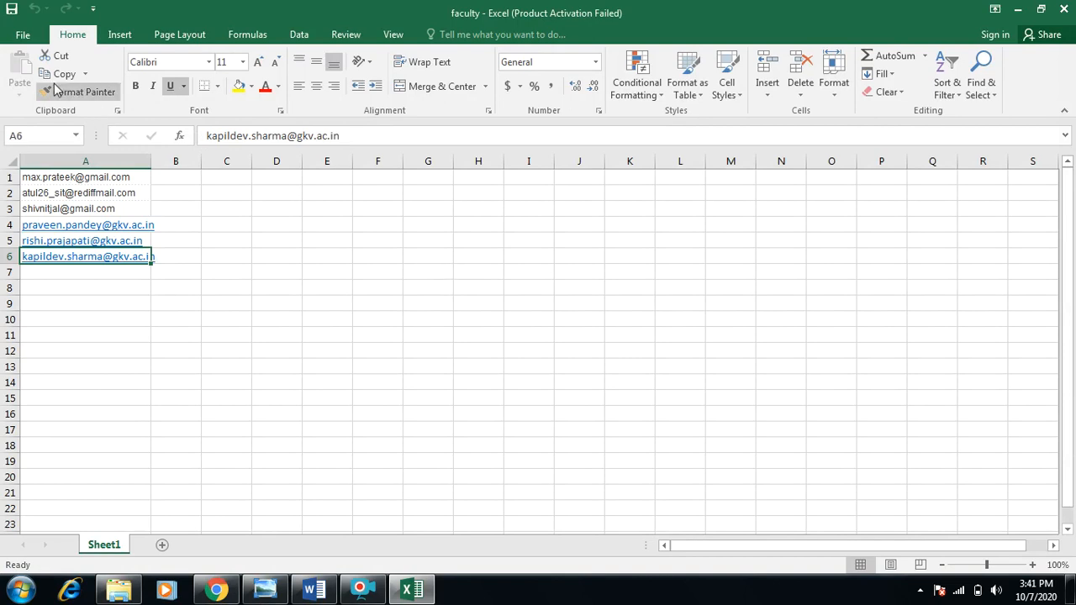
{"action": "left_click", "coordinate": [216, 589]}
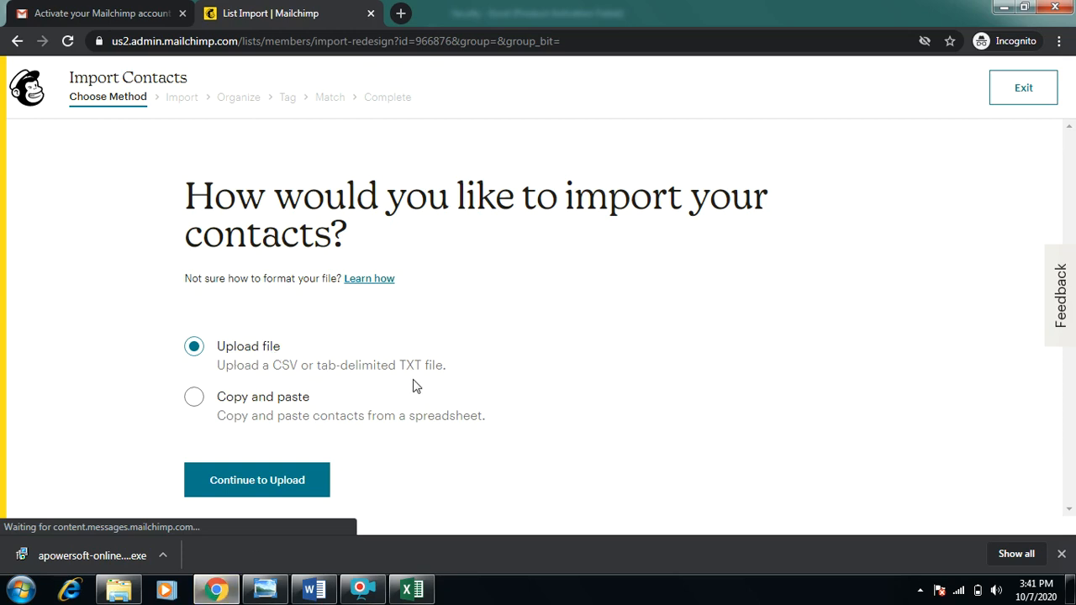
{"action": "left_click", "coordinate": [412, 590]}
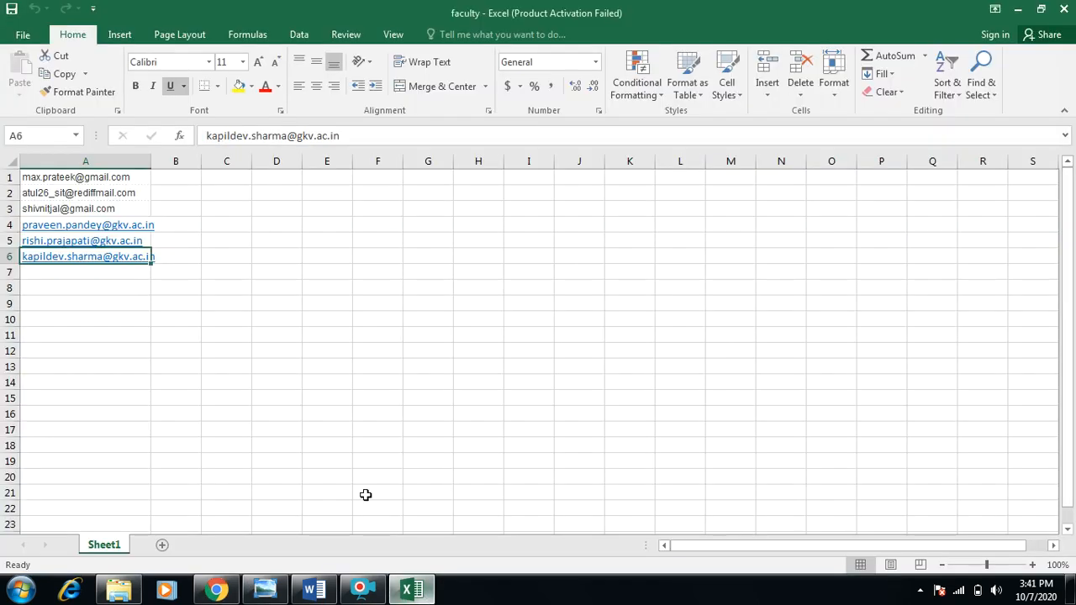
{"action": "left_click", "coordinate": [27, 39]}
- Save the faculty list to the Desktop as CSV (Comma delimited), keeping that format
{"action": "left_click", "coordinate": [45, 195]}
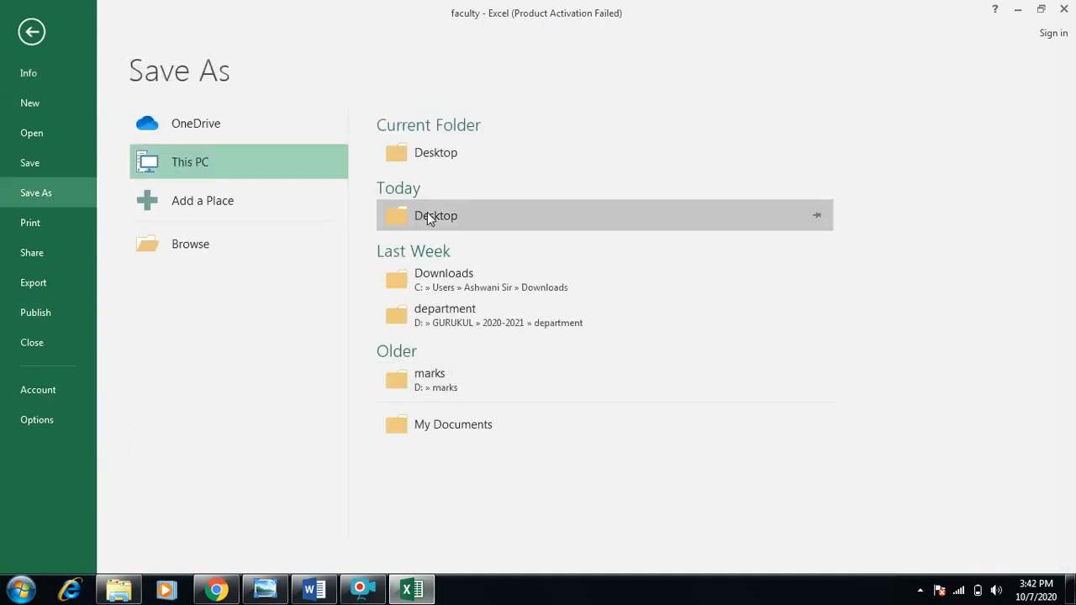
{"action": "left_click", "coordinate": [429, 218]}
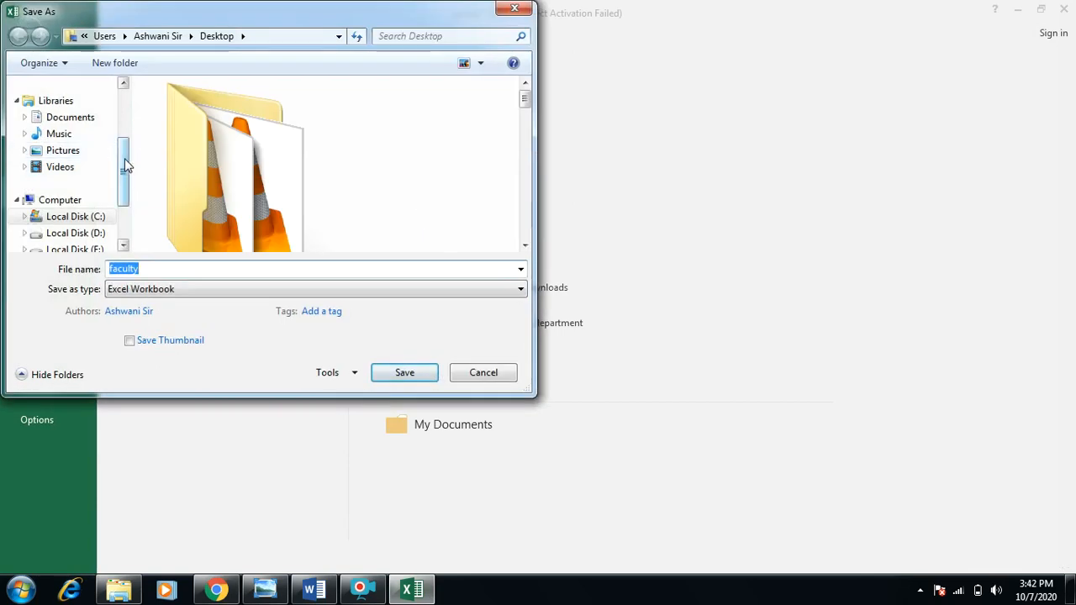
{"action": "left_click_drag", "start_coordinate": [126, 163], "coordinate": [124, 132]}
{"action": "left_click", "coordinate": [73, 115]}
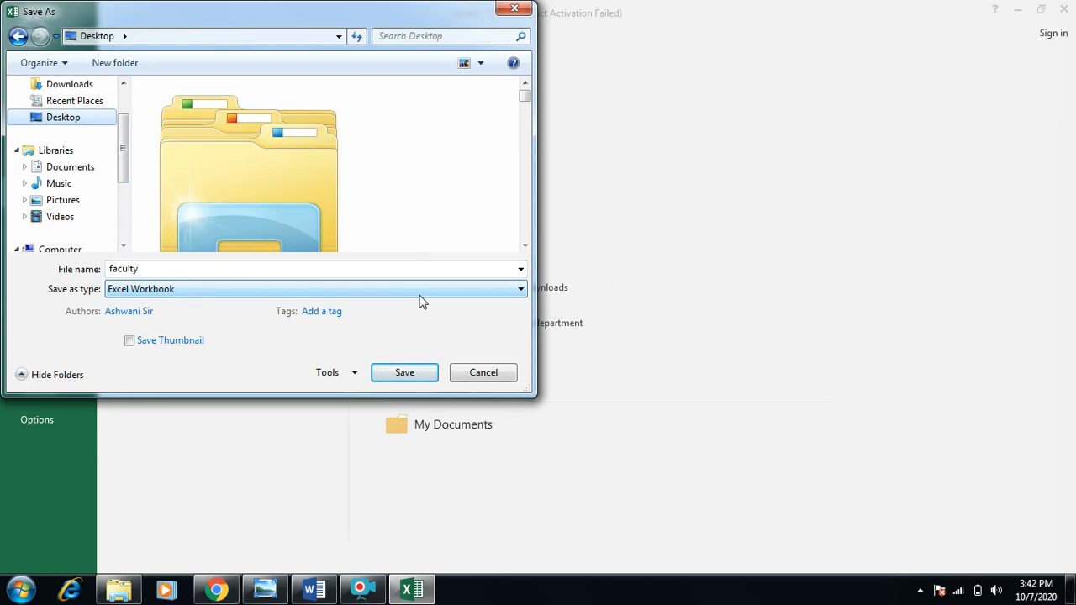
{"action": "left_click", "coordinate": [421, 295]}
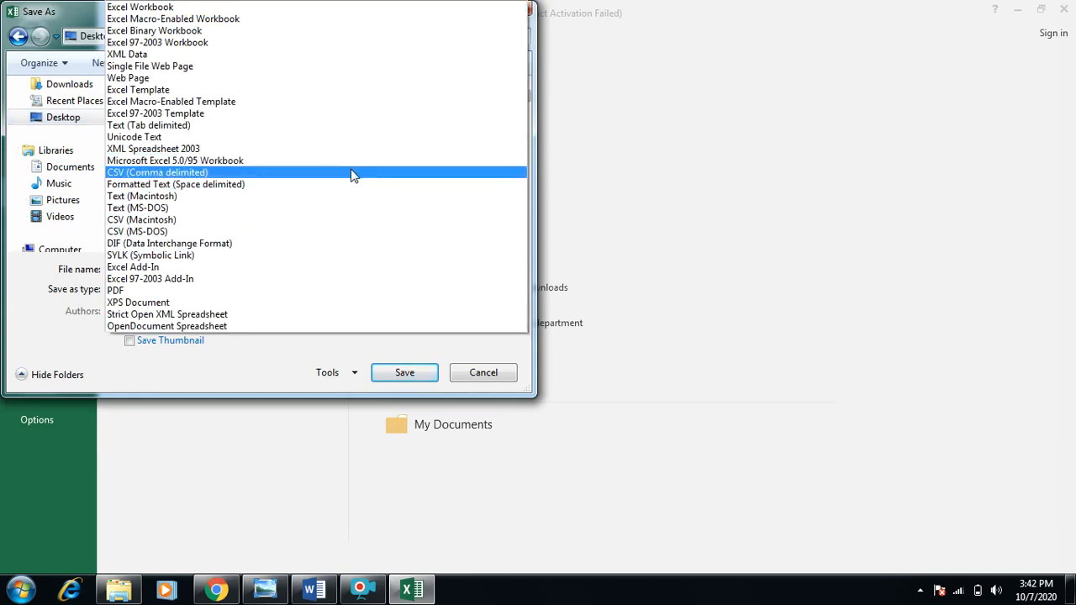
{"action": "left_click", "coordinate": [354, 174]}
{"action": "left_click", "coordinate": [406, 352]}
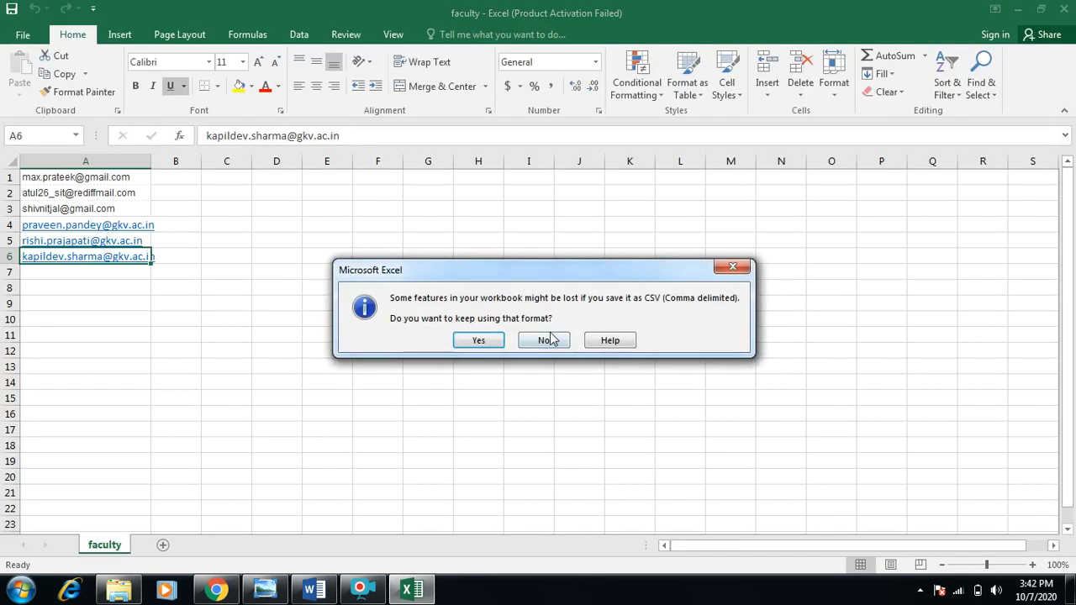
{"action": "left_click", "coordinate": [479, 341]}
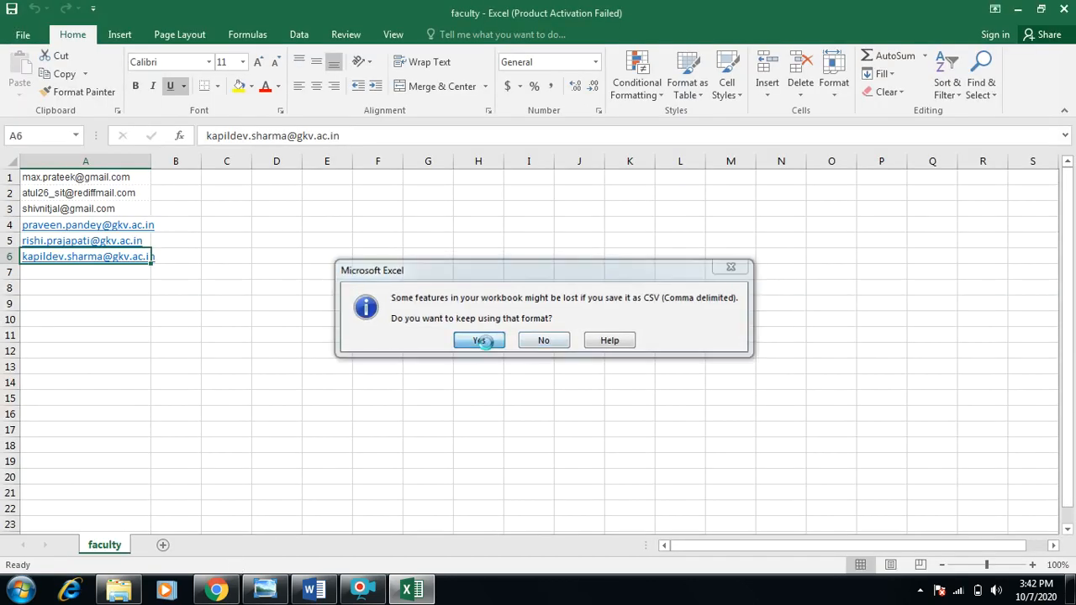
- Minimize the windows and move the faculty CSV icon to the upper right of the desktop
{"action": "left_click", "coordinate": [1017, 8]}
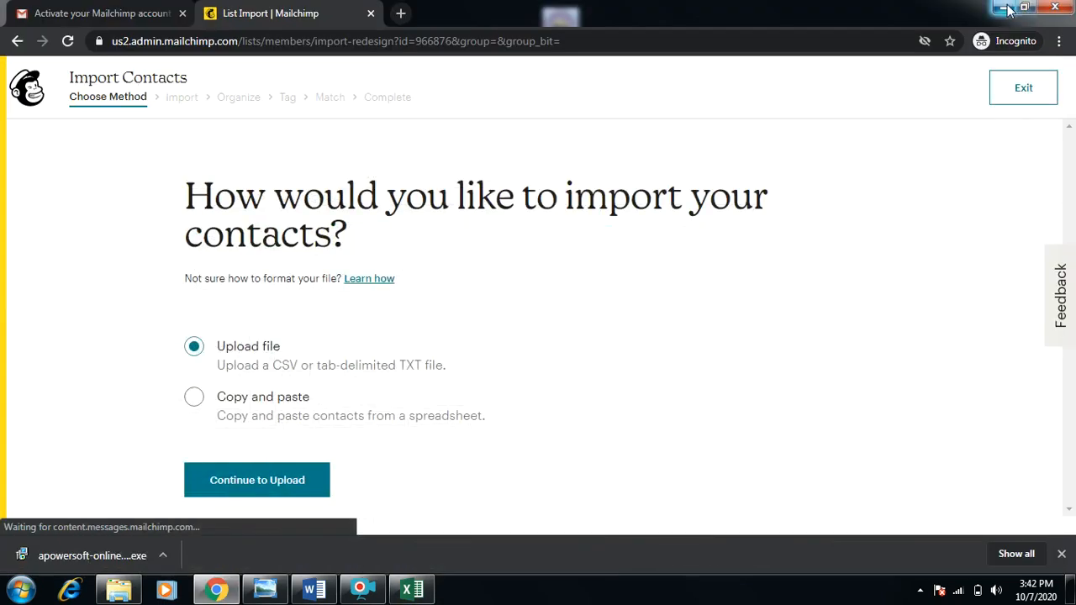
{"action": "left_click", "coordinate": [1008, 9]}
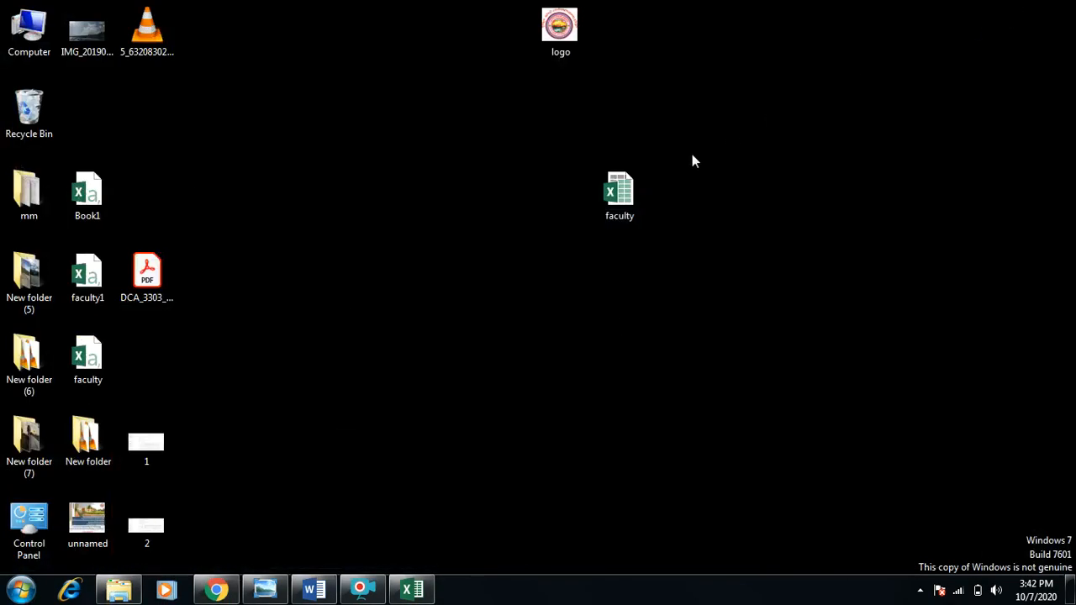
{"action": "left_click", "coordinate": [635, 224]}
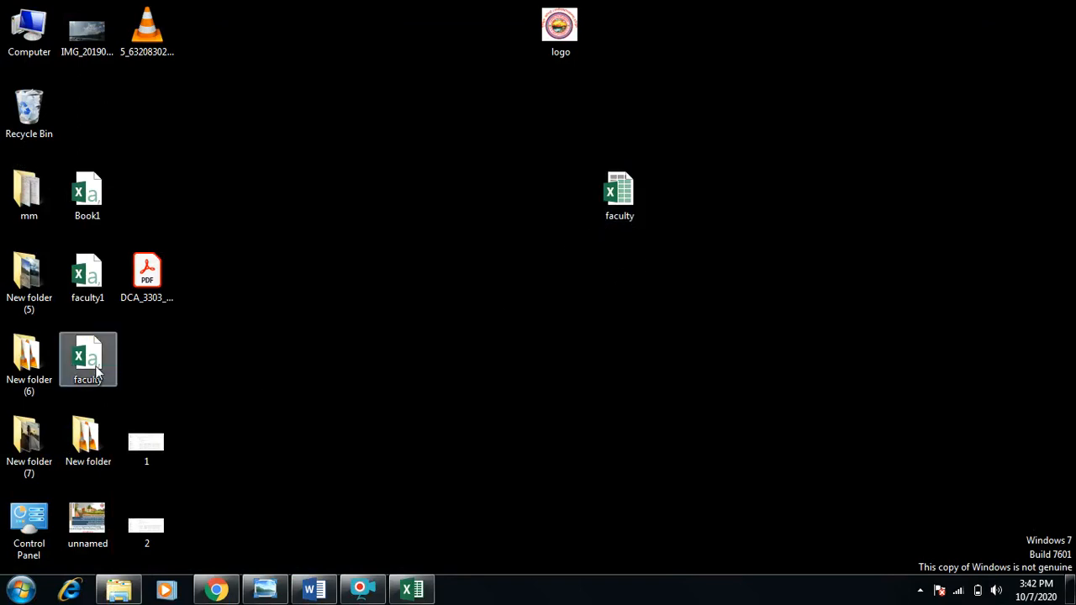
{"action": "left_click_drag", "start_coordinate": [95, 370], "coordinate": [798, 200]}
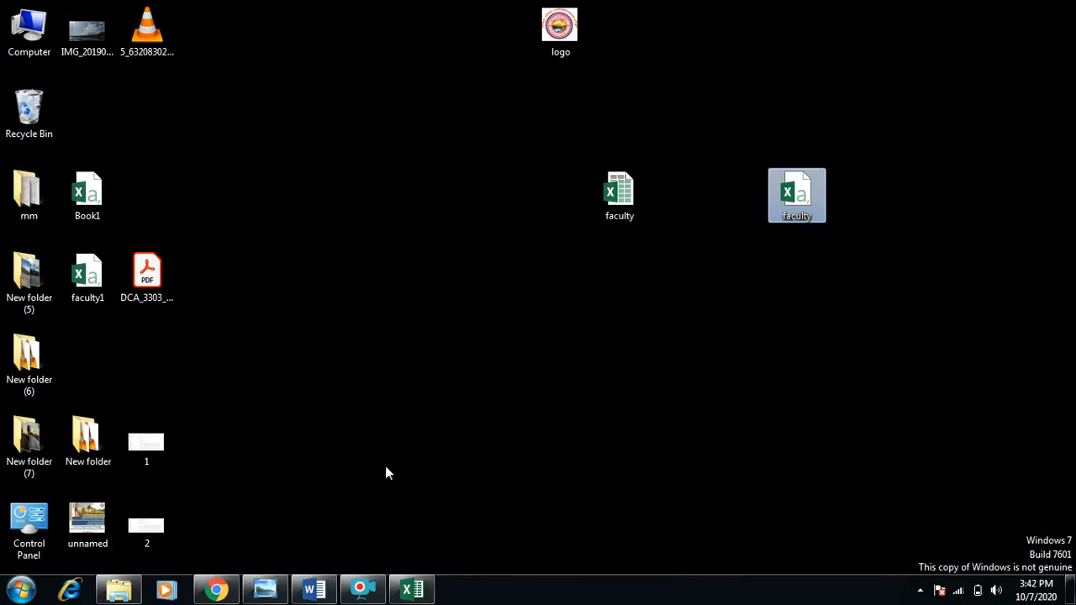
- Upload faculty.csv to the Mailchimp import and continue to the Organize your contacts step
{"action": "left_click", "coordinate": [301, 486]}
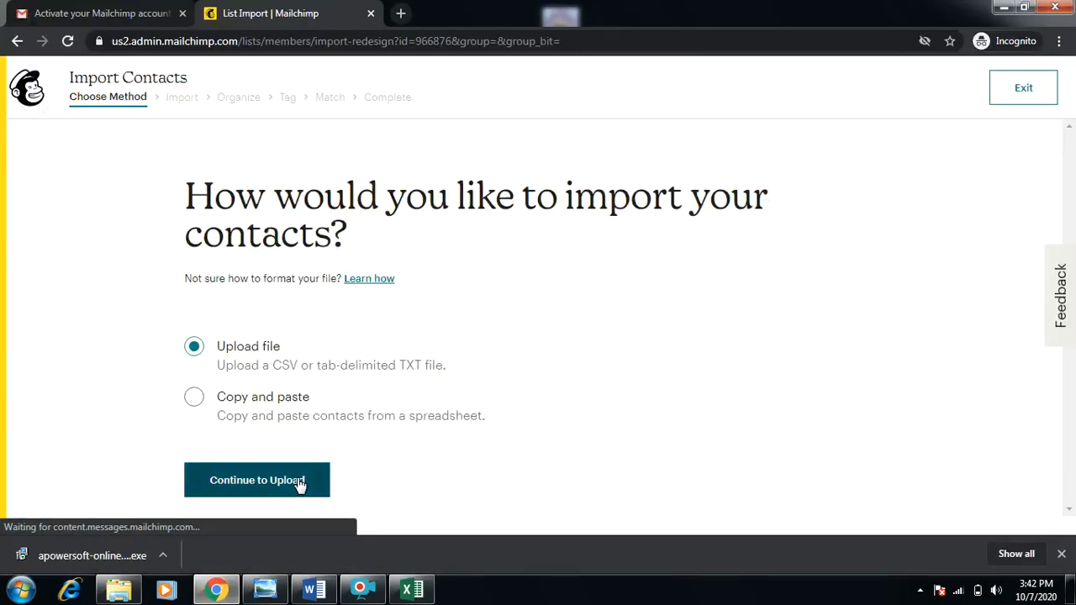
{"action": "left_click", "coordinate": [284, 479]}
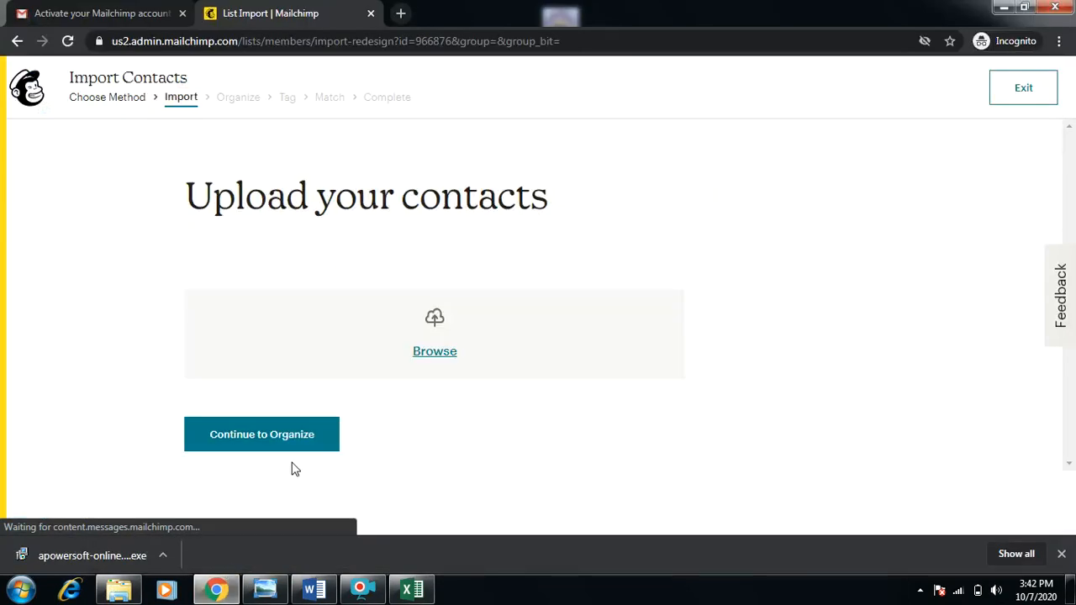
{"action": "left_click", "coordinate": [443, 353]}
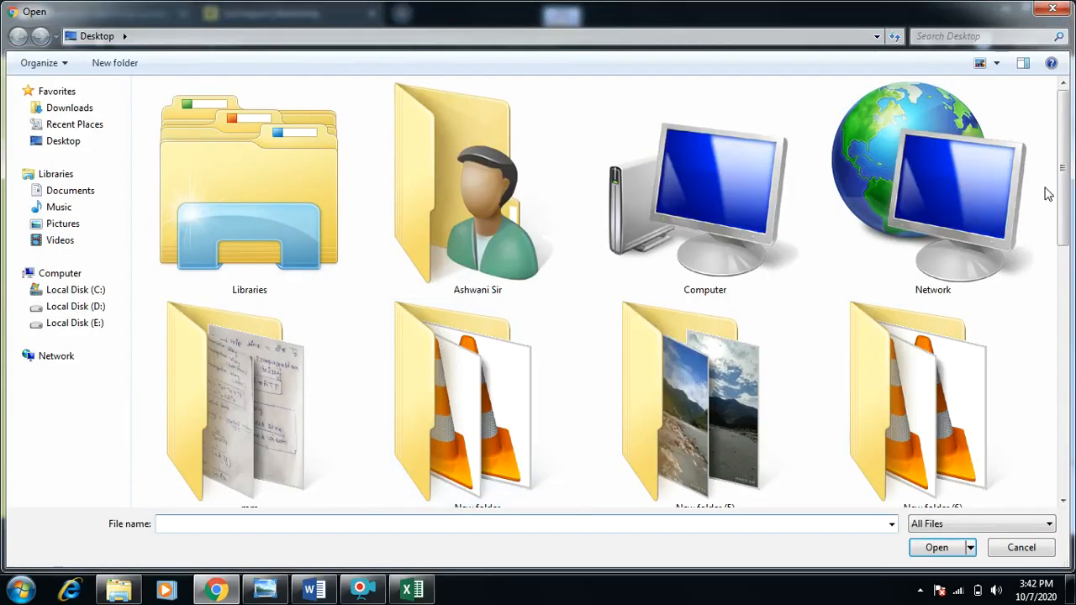
{"action": "left_click_drag", "start_coordinate": [1062, 185], "coordinate": [1060, 383]}
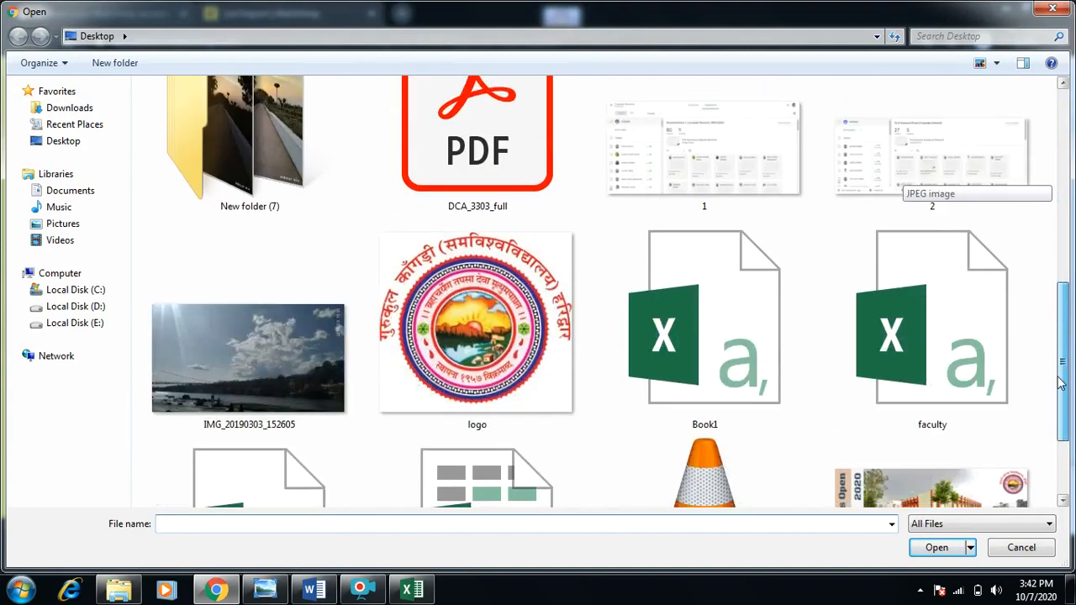
{"action": "scroll", "coordinate": [925, 210], "scroll_direction": "down", "scroll_amount": 3}
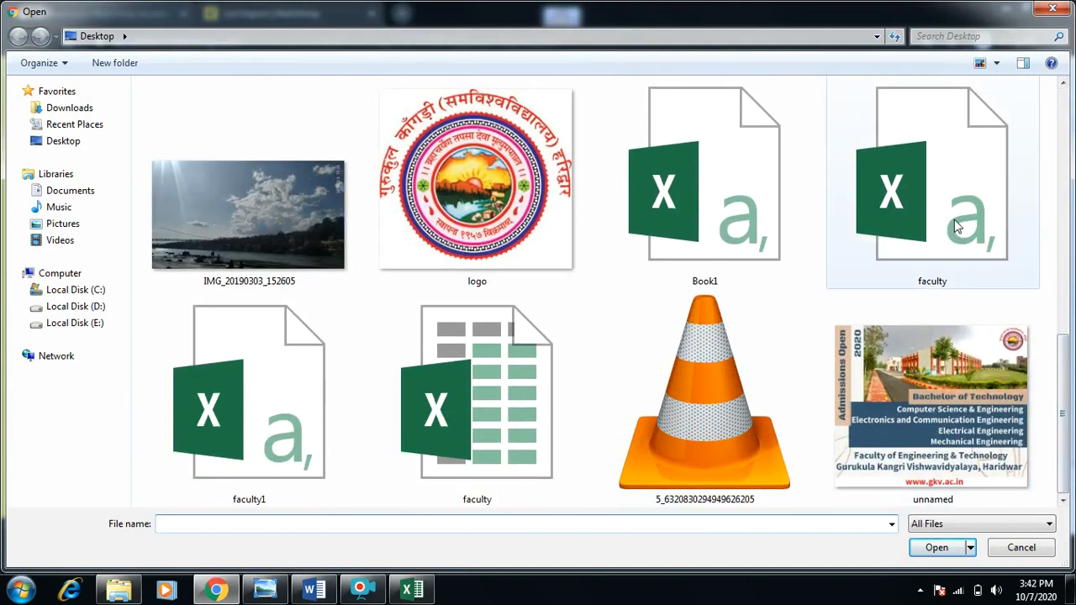
{"action": "left_click", "coordinate": [956, 225]}
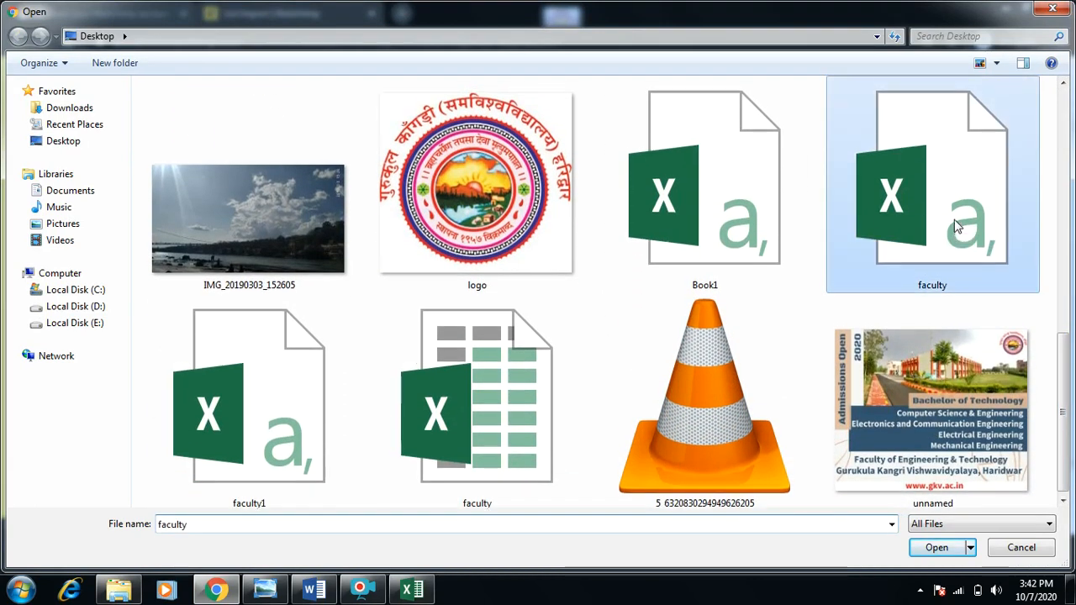
{"action": "left_click", "coordinate": [959, 547]}
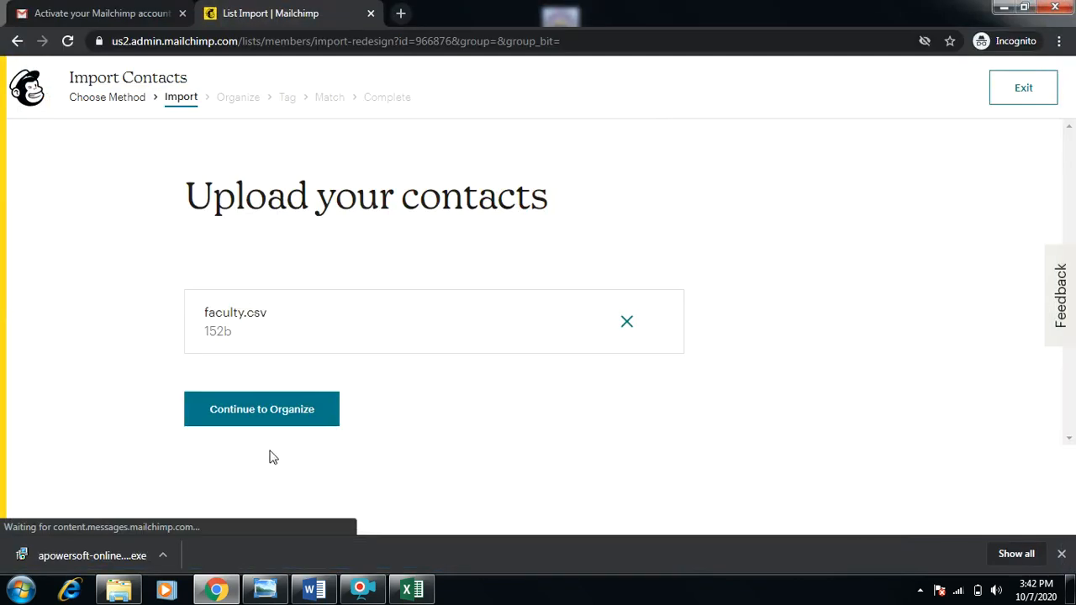
{"action": "left_click", "coordinate": [296, 415]}
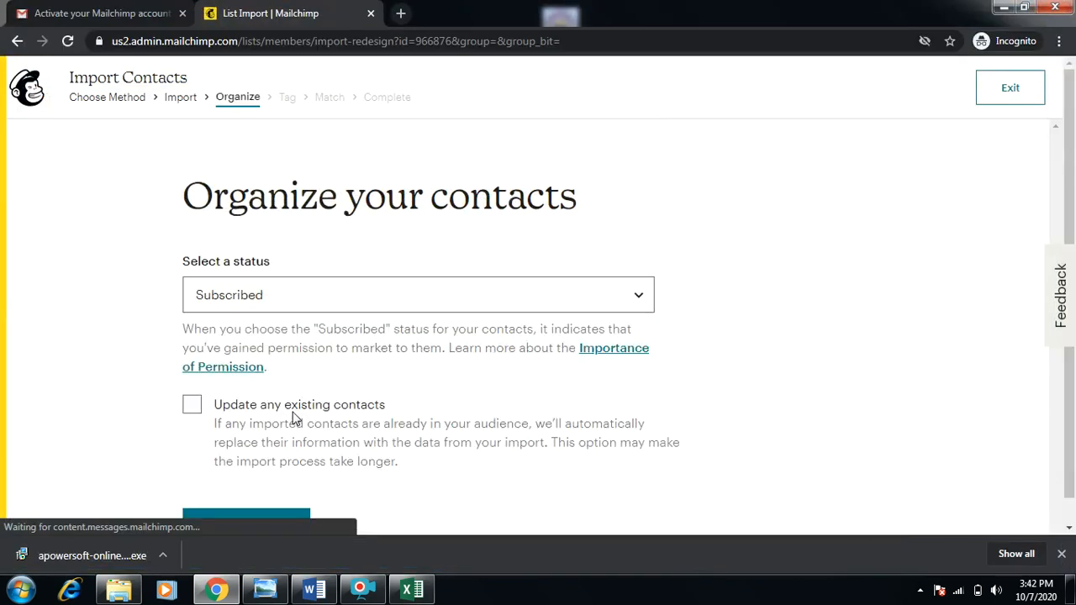
- Keep the contacts' status as Subscribed, tick 'Update any existing contacts', and continue to tagging
{"action": "left_click", "coordinate": [588, 302]}
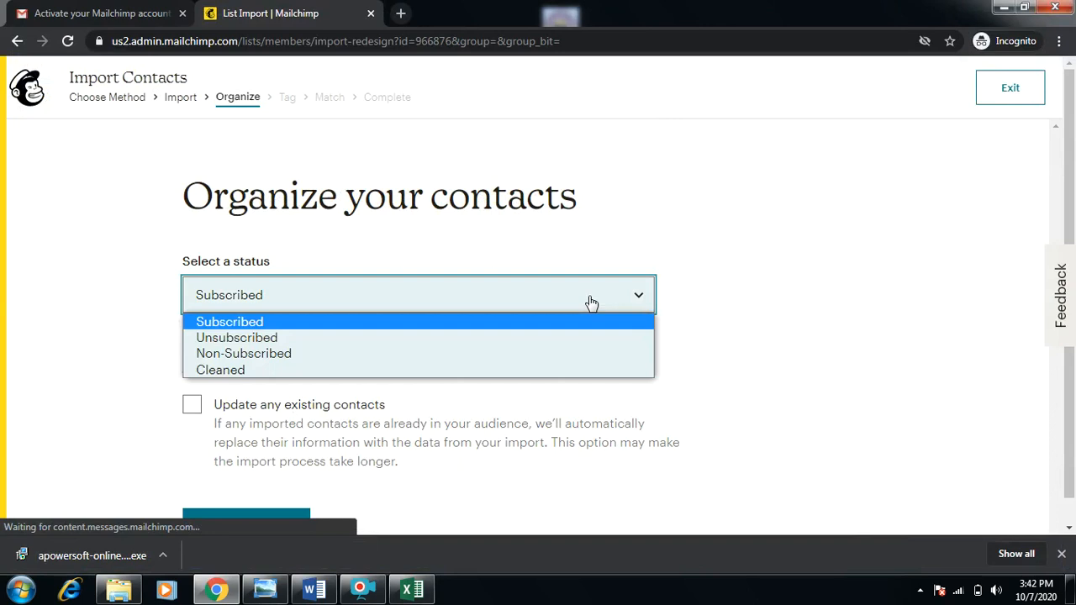
{"action": "left_click", "coordinate": [592, 302]}
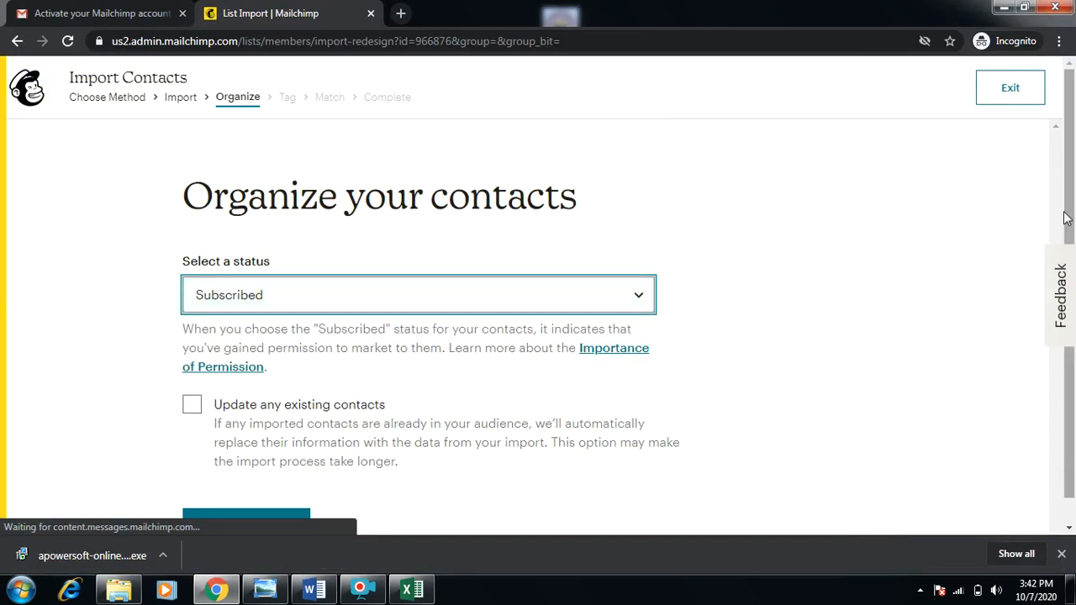
{"action": "scroll", "coordinate": [1072, 214], "scroll_direction": "down", "scroll_amount": 1}
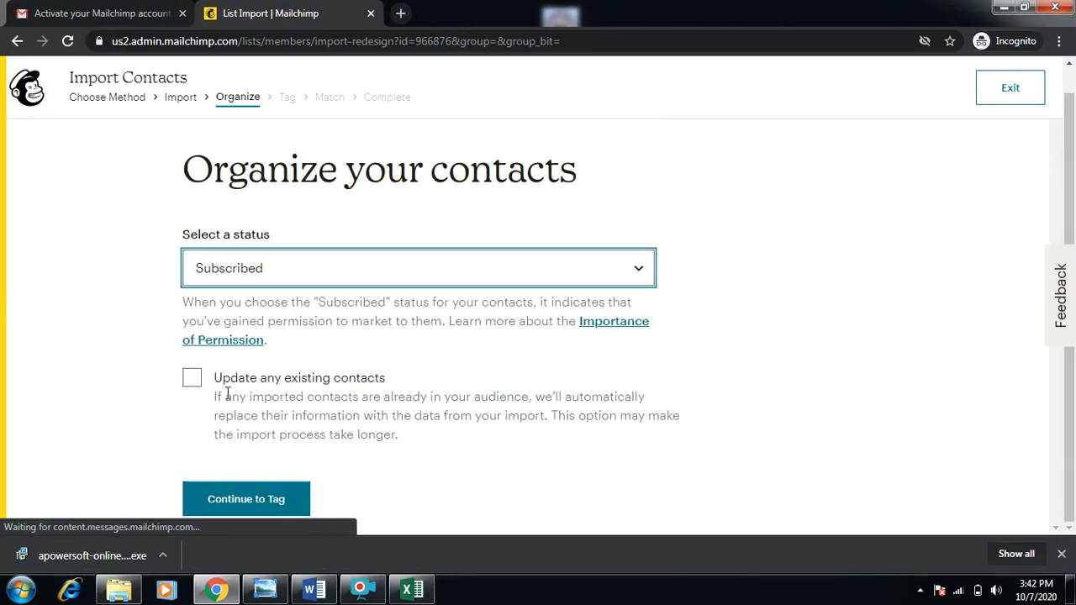
{"action": "left_click", "coordinate": [193, 383]}
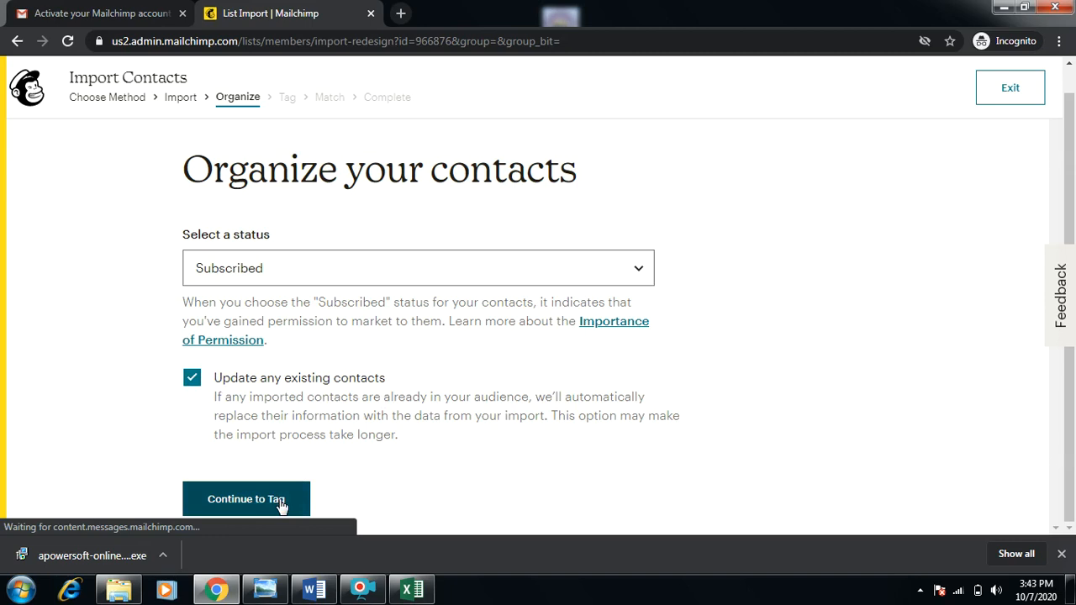
{"action": "left_click", "coordinate": [247, 499]}
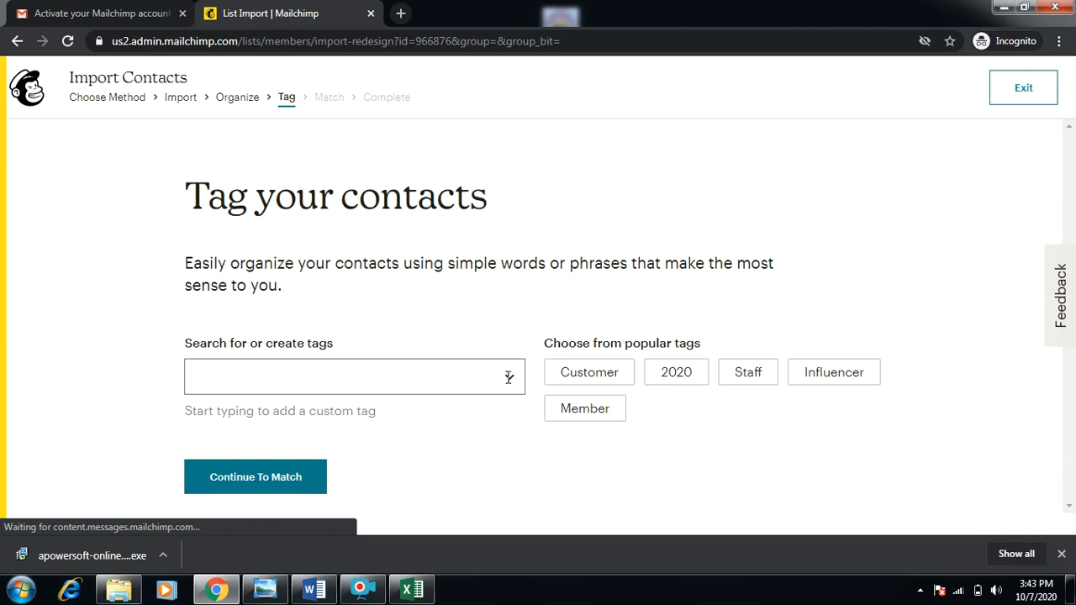
- Create and apply the tag 'new admissions 2020', then continue to the Match step
{"action": "left_click", "coordinate": [469, 374]}
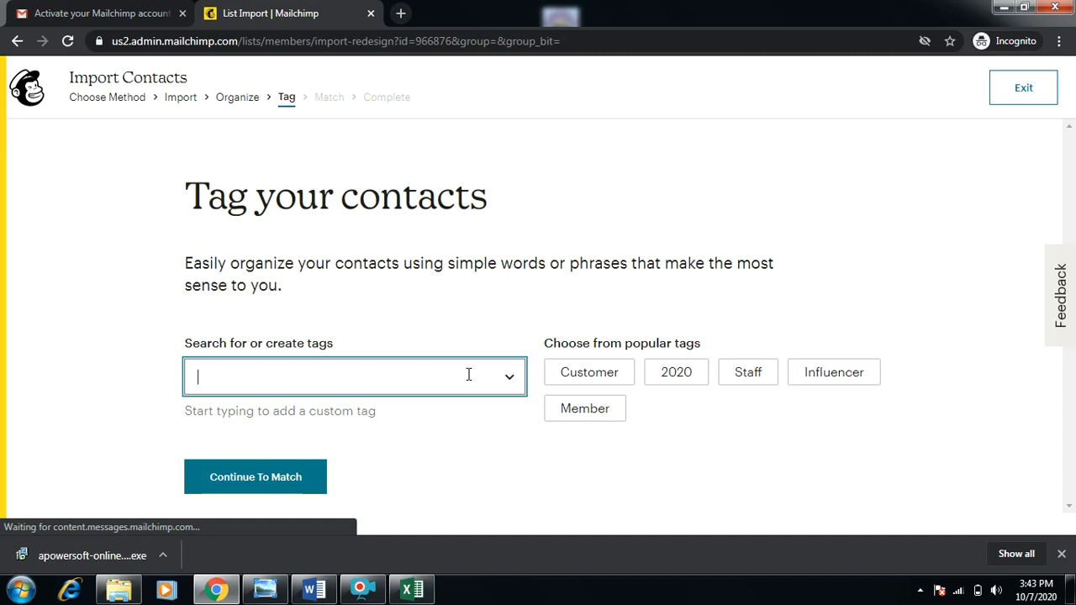
{"action": "type", "text": "admissi"}
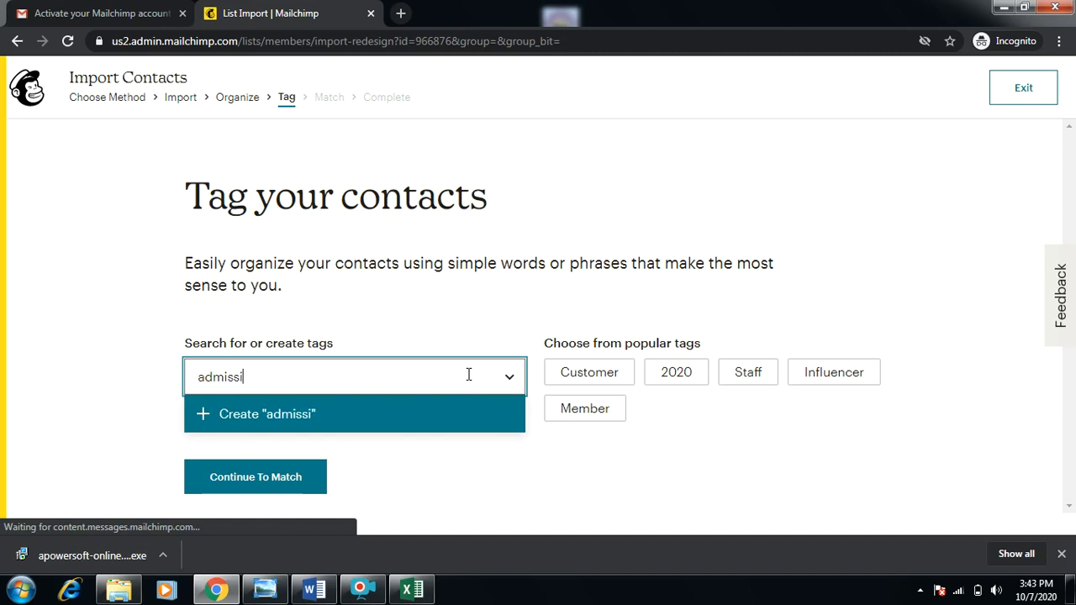
{"action": "type", "text": "ons 2020"}
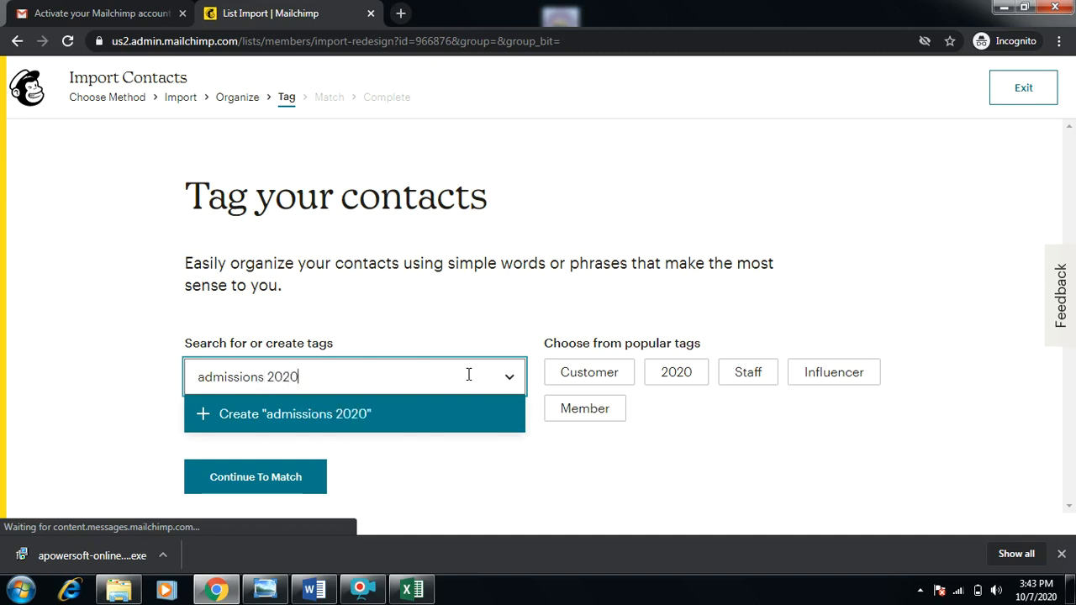
{"action": "type", "text": "new"}
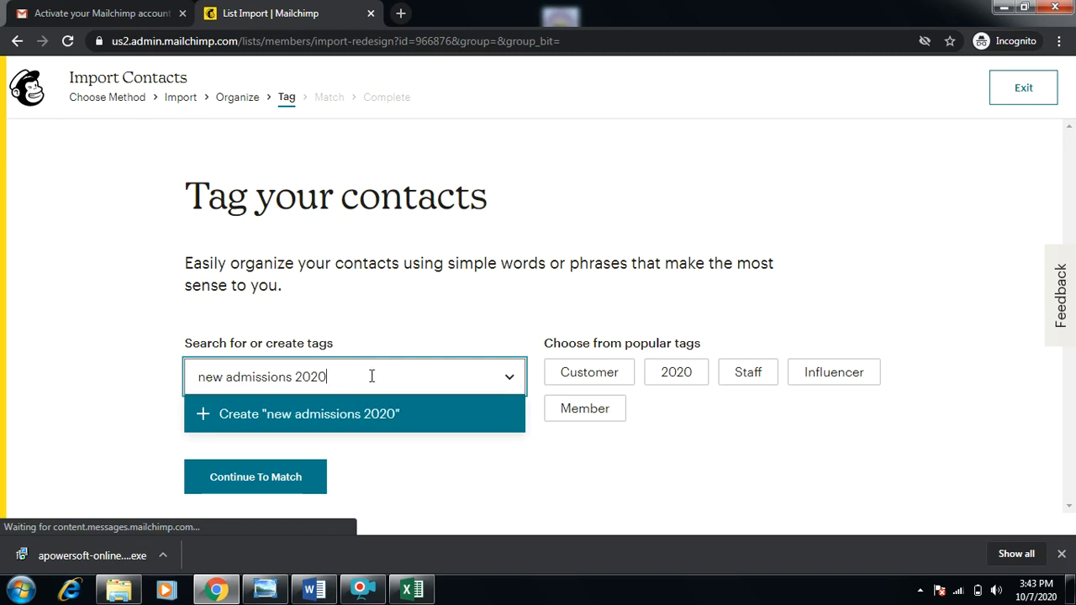
{"action": "left_click", "coordinate": [354, 400]}
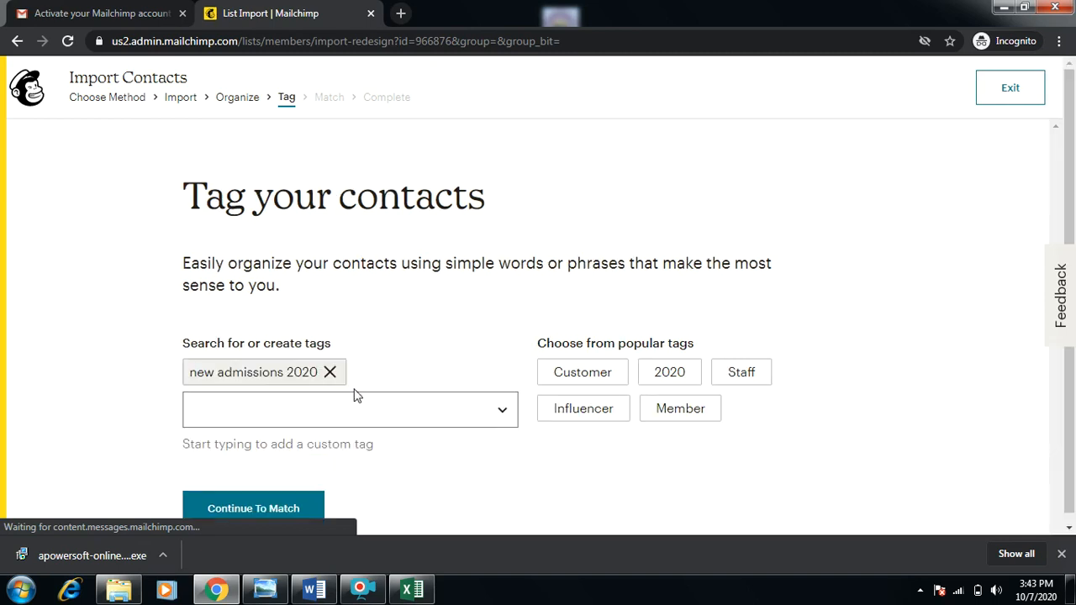
{"action": "scroll", "coordinate": [975, 286], "scroll_direction": "down", "scroll_amount": 1}
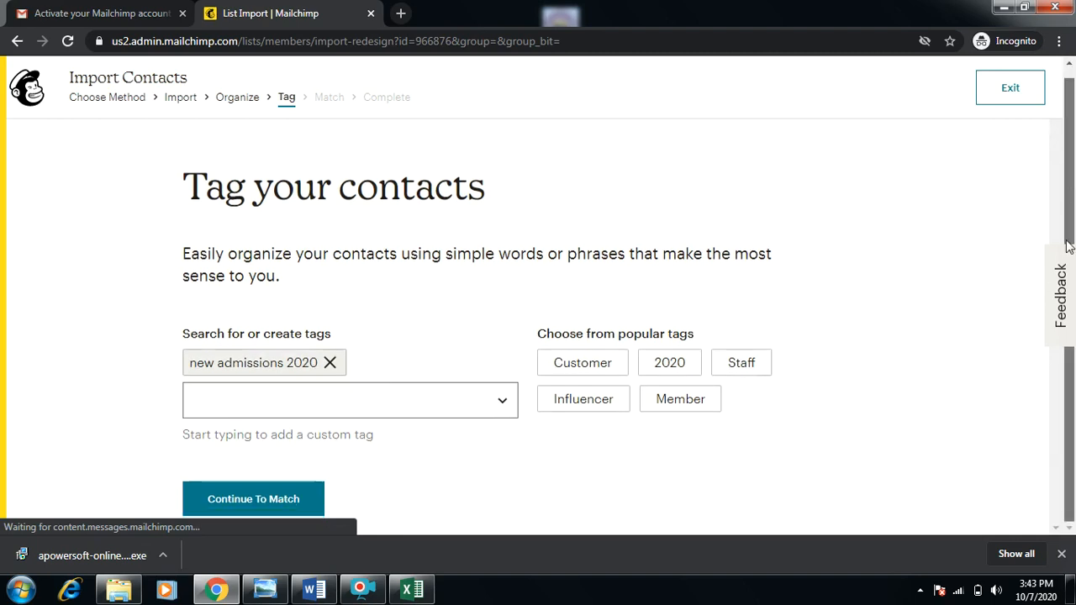
{"action": "left_click", "coordinate": [296, 499]}
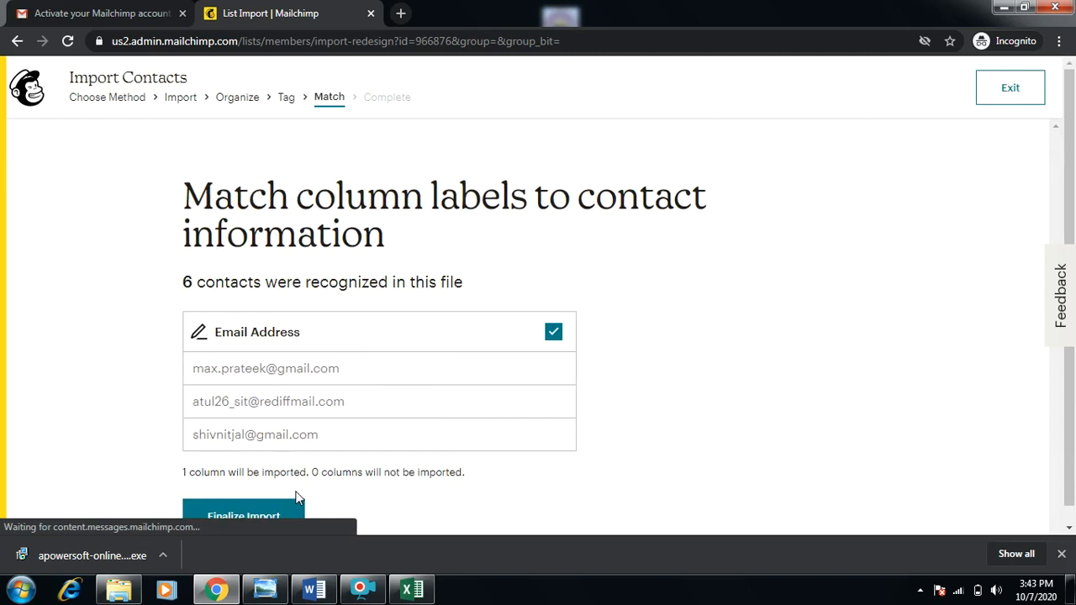
- Finalize and complete the import, adding 6 new contacts to the Admission 2020 audience
{"action": "left_click_drag", "start_coordinate": [1075, 208], "coordinate": [1073, 285]}
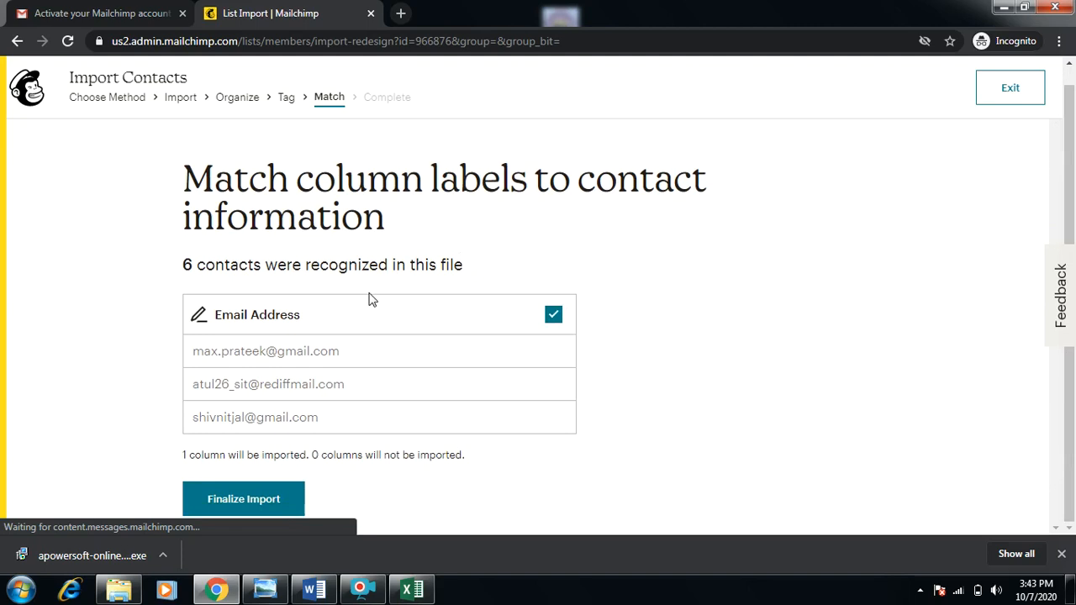
{"action": "left_click", "coordinate": [263, 500]}
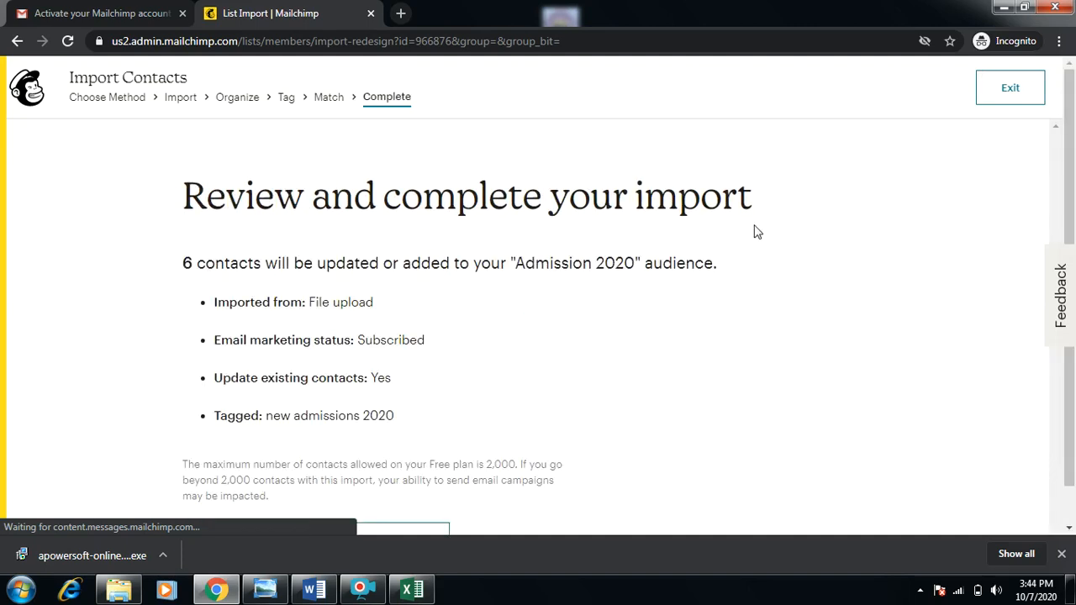
{"action": "left_click_drag", "start_coordinate": [1073, 146], "coordinate": [1072, 182]}
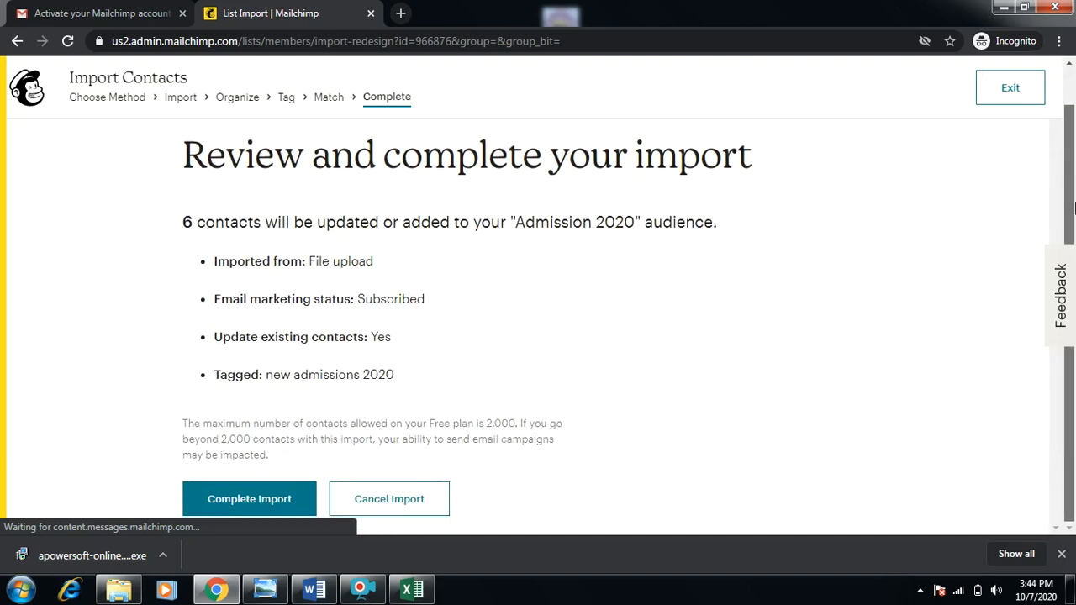
{"action": "left_click", "coordinate": [269, 495]}
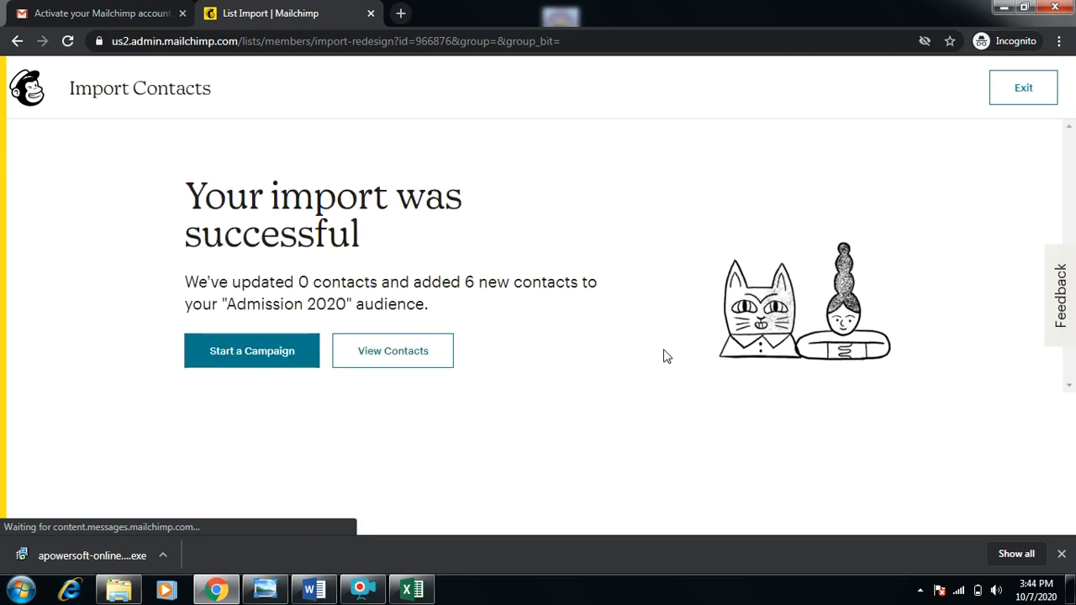
- Start a draft campaign for Admission 2020's 7 recipients, then go to Content Studio
{"action": "left_click", "coordinate": [271, 360]}
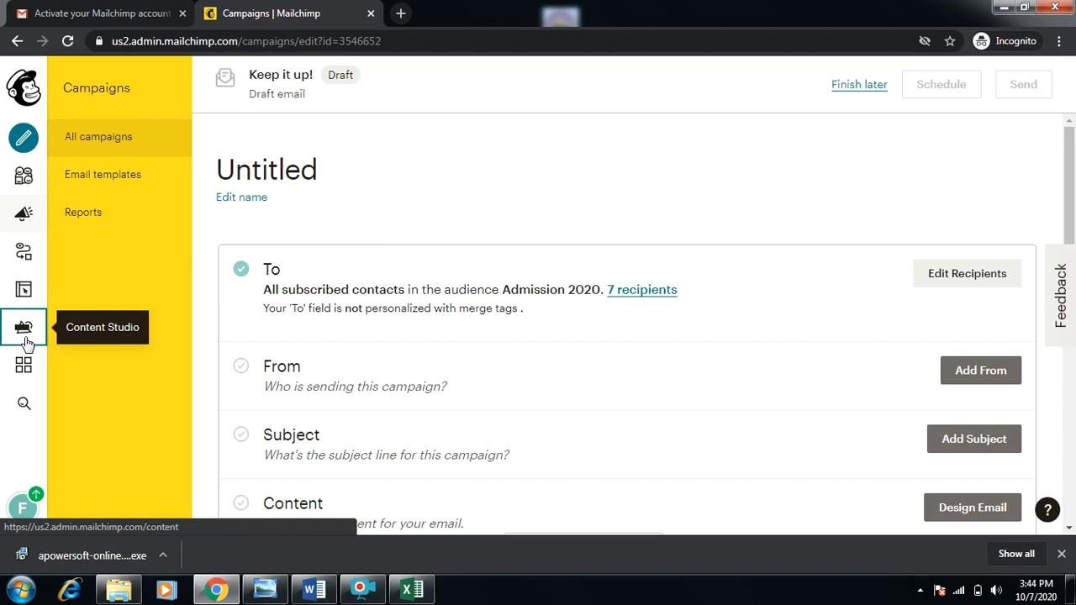
{"action": "left_click", "coordinate": [24, 330]}
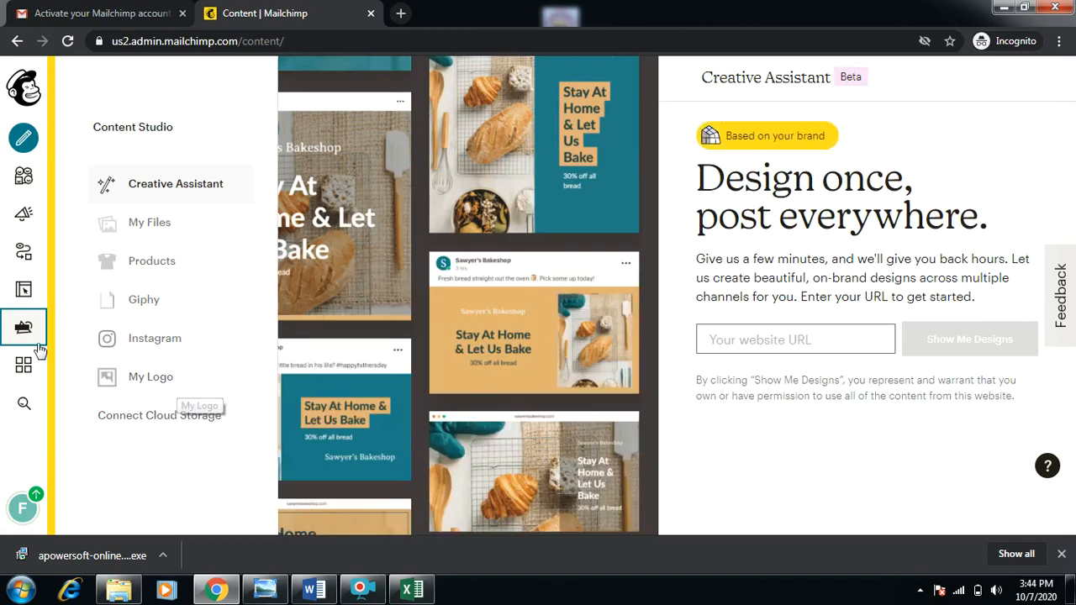
- Upload logo.jpg from the Desktop as the account logo under My Logo
{"action": "left_click", "coordinate": [126, 387]}
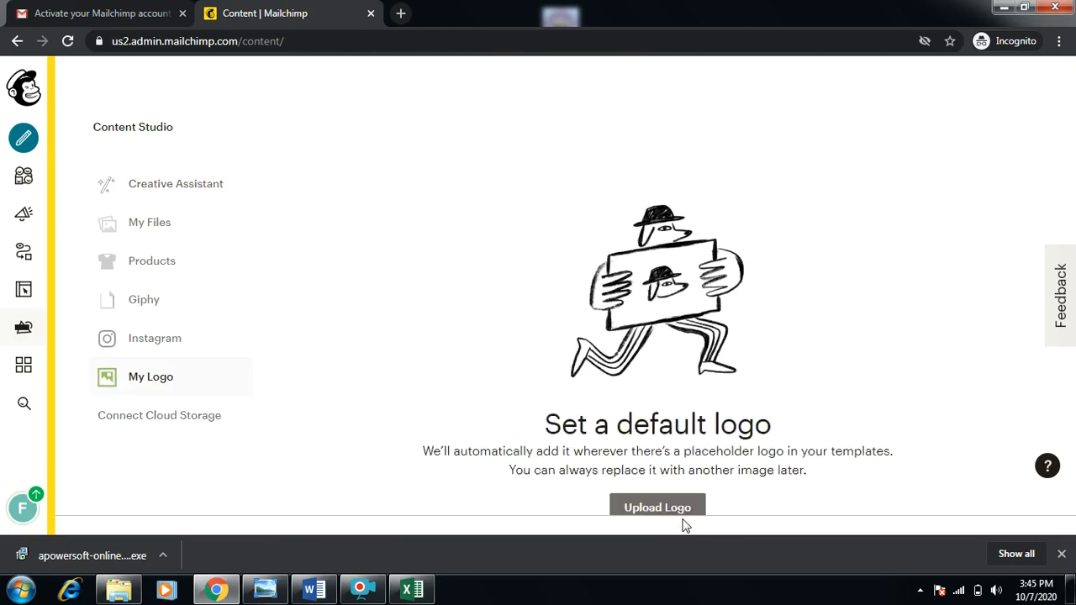
{"action": "left_click", "coordinate": [678, 515]}
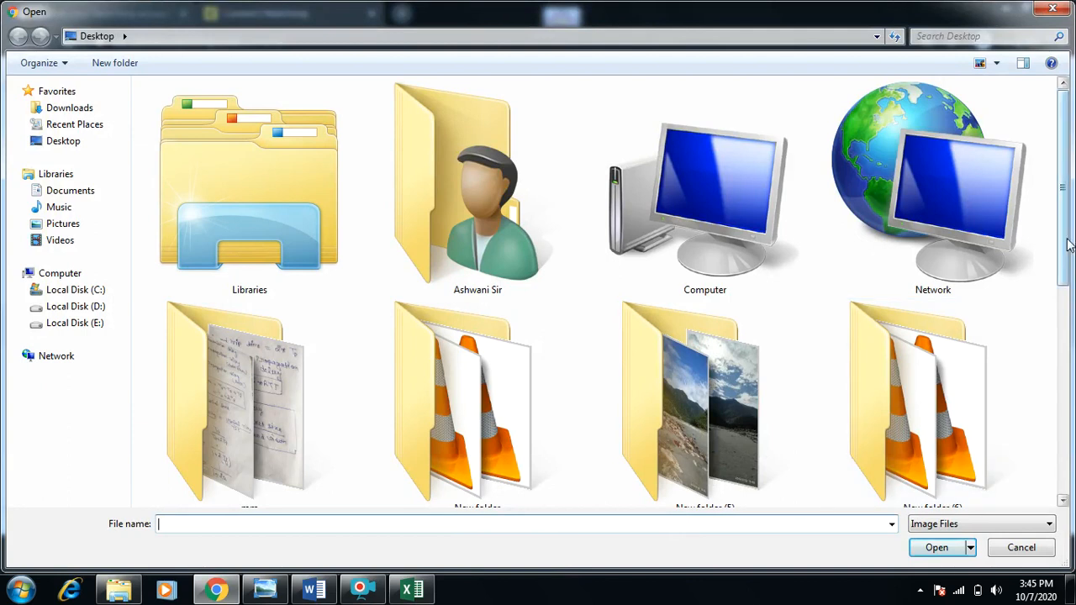
{"action": "scroll", "coordinate": [1063, 246], "scroll_direction": "down", "scroll_amount": 5}
{"action": "left_click", "coordinate": [286, 379]}
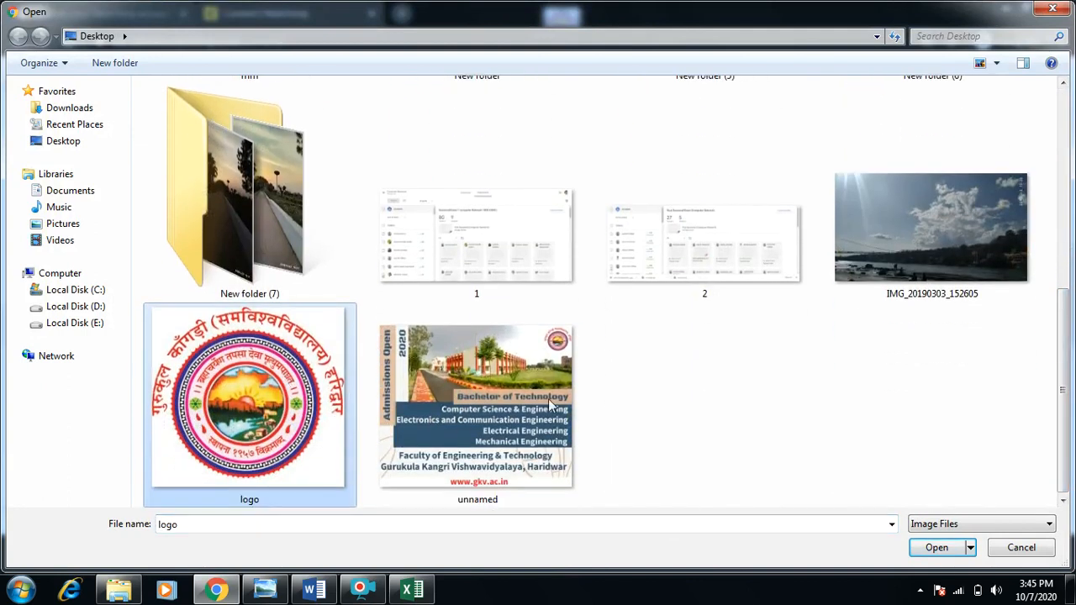
{"action": "left_click", "coordinate": [948, 547]}
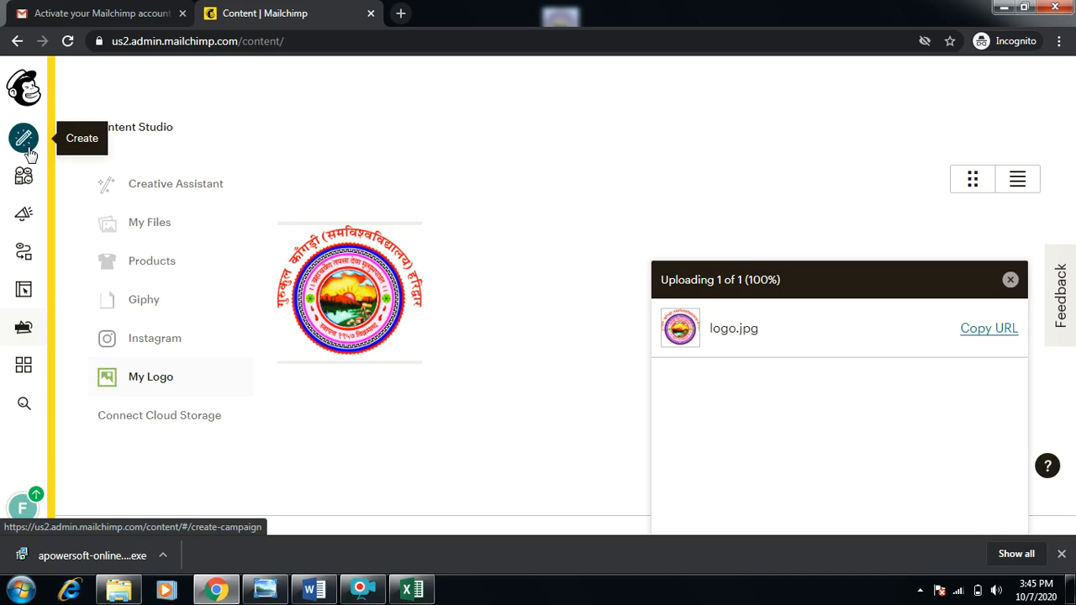
- Create a new email campaign named 'B.tech Admissions' and begin its setup
{"action": "left_click", "coordinate": [25, 137]}
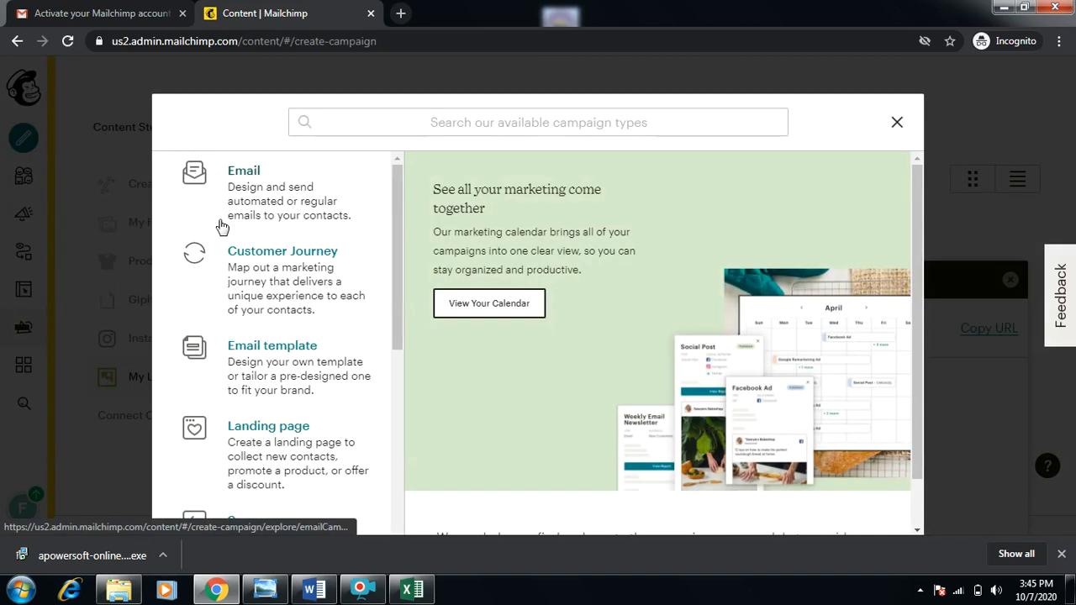
{"action": "left_click", "coordinate": [268, 202]}
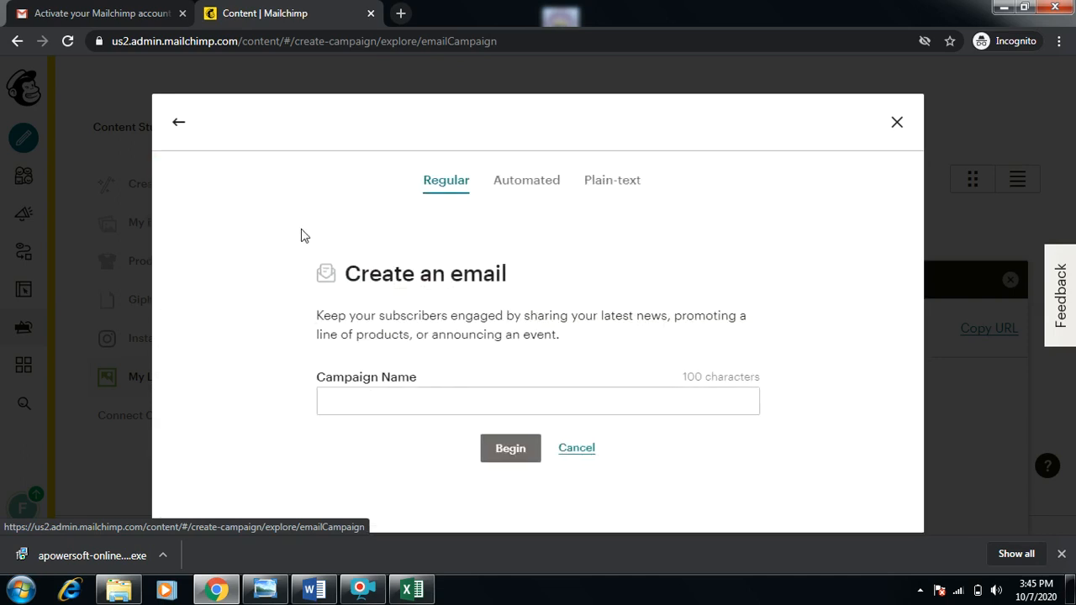
{"action": "left_click", "coordinate": [515, 407]}
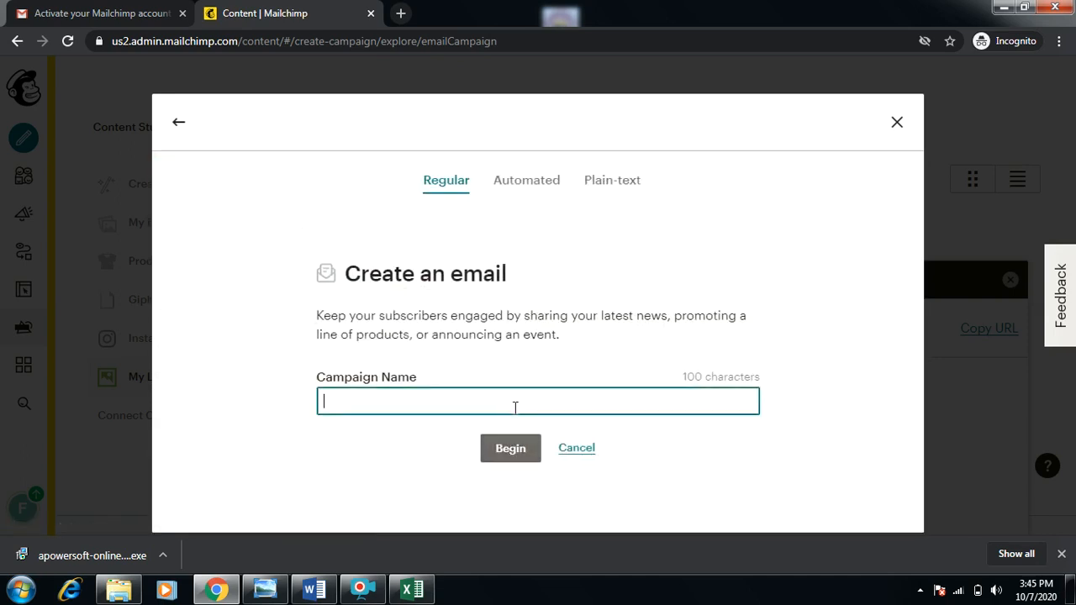
{"action": "type", "text": "b.tech Admid"}
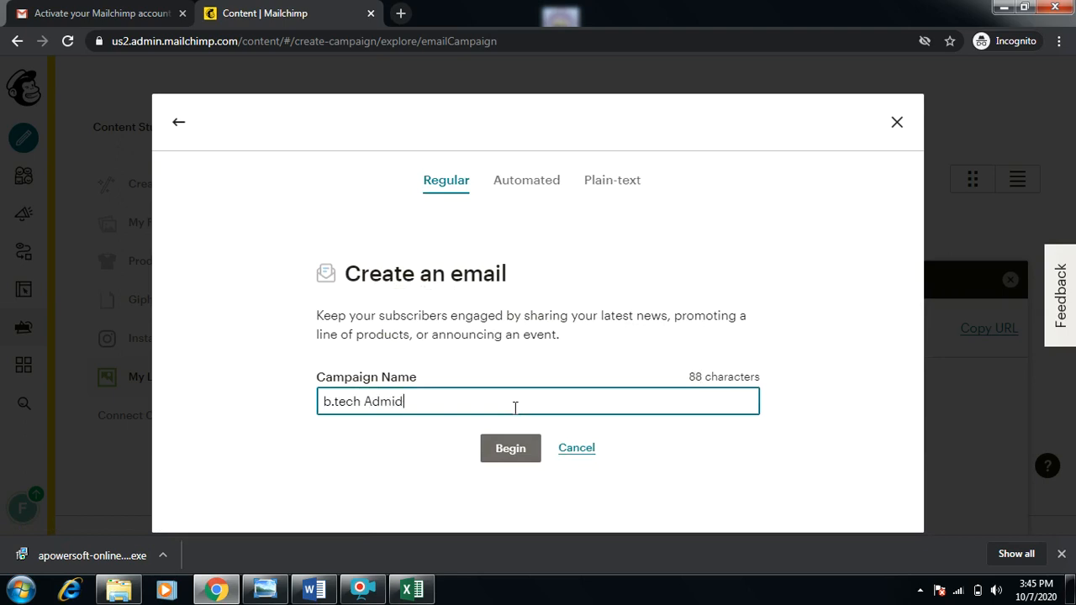
{"action": "key", "text": "BackSpace"}
{"action": "type", "text": "ssions"}
{"action": "left_click", "coordinate": [332, 401]}
{"action": "key", "text": "BackSpace"}
{"action": "type", "text": "B"}
{"action": "left_click", "coordinate": [513, 448]}
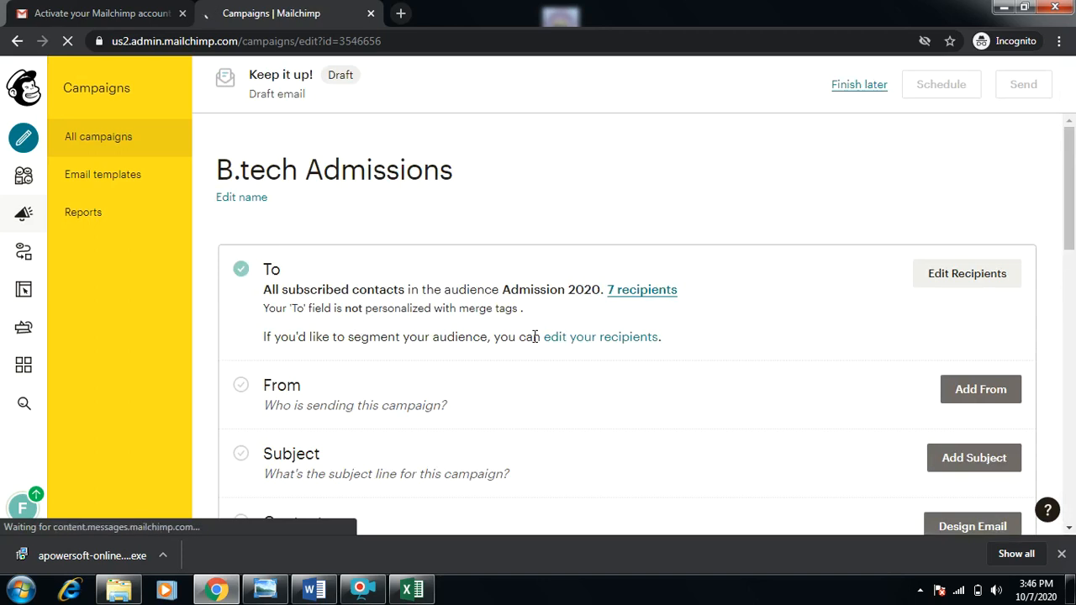
- Set the campaign recipients to all subscribers in the Admission 2020 audience and save
{"action": "left_click_drag", "start_coordinate": [1072, 193], "coordinate": [1073, 220]}
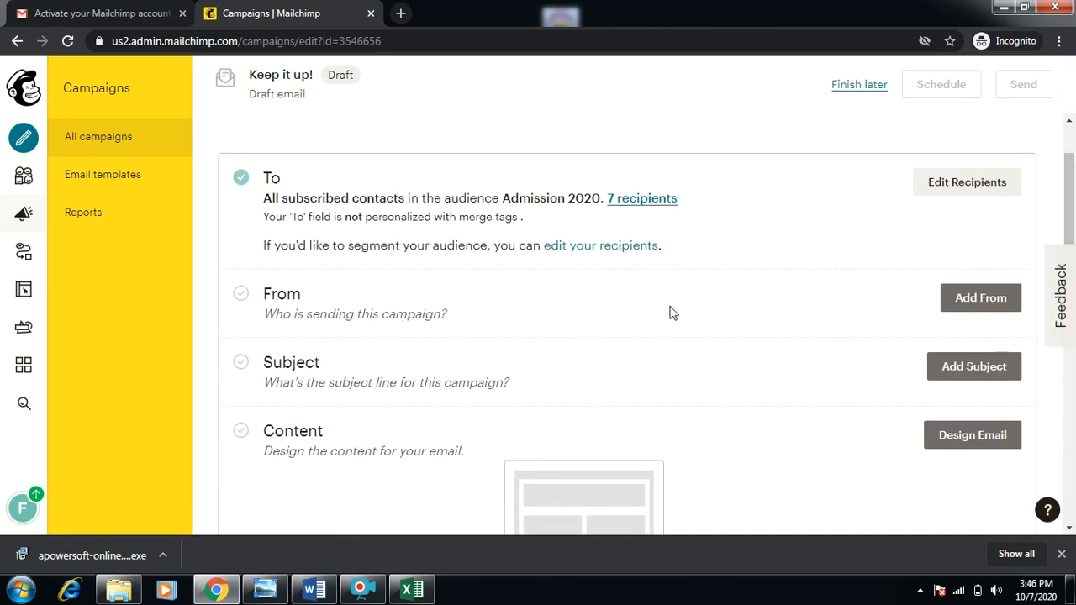
{"action": "left_click_drag", "start_coordinate": [1072, 179], "coordinate": [1072, 220]}
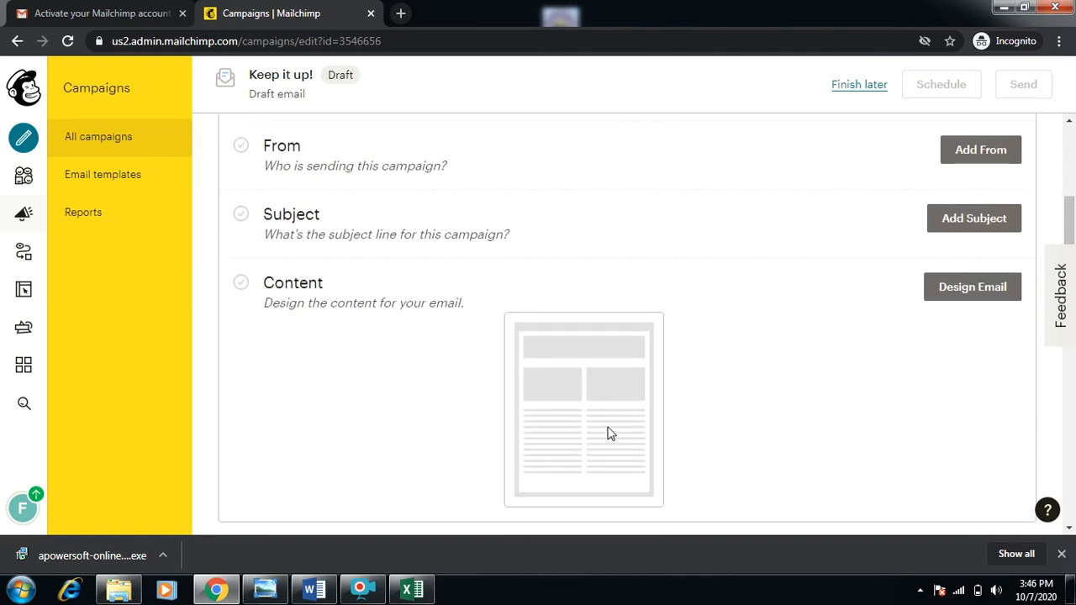
{"action": "left_click_drag", "start_coordinate": [1072, 211], "coordinate": [1072, 165]}
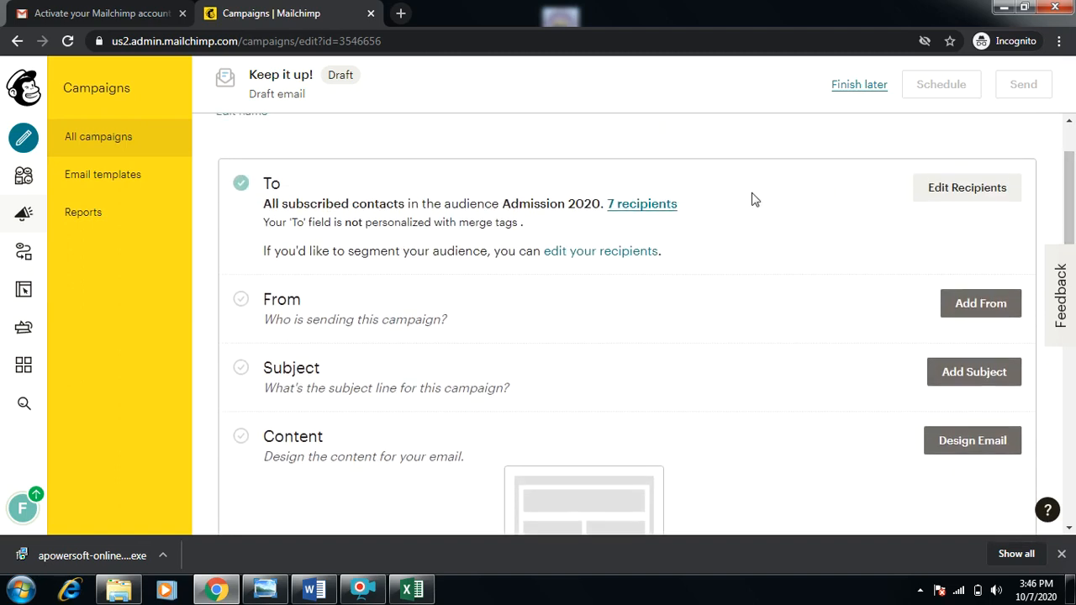
{"action": "left_click", "coordinate": [949, 187]}
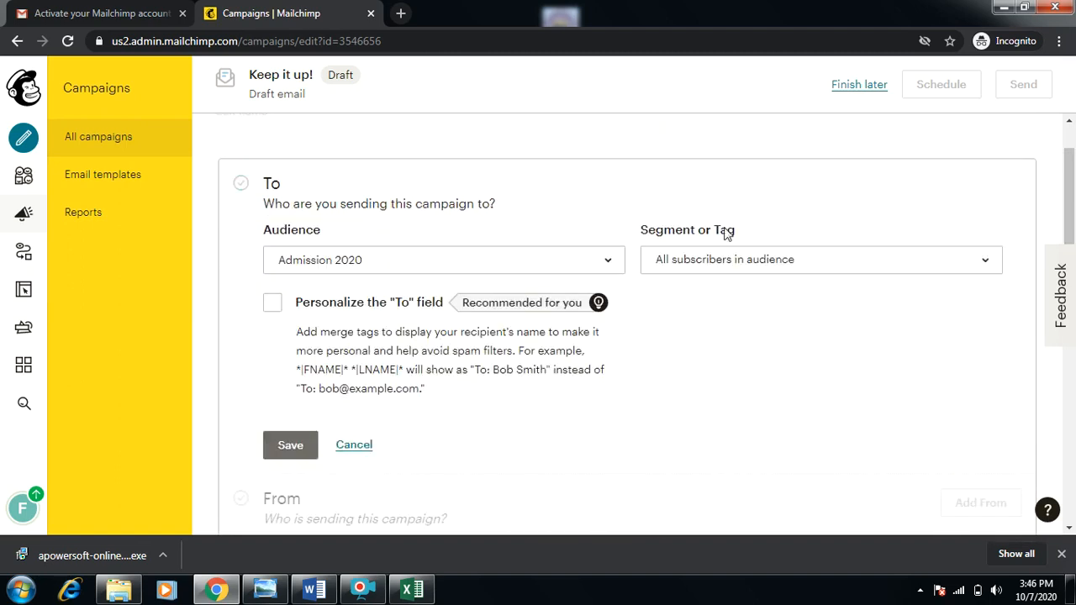
{"action": "left_click", "coordinate": [369, 262]}
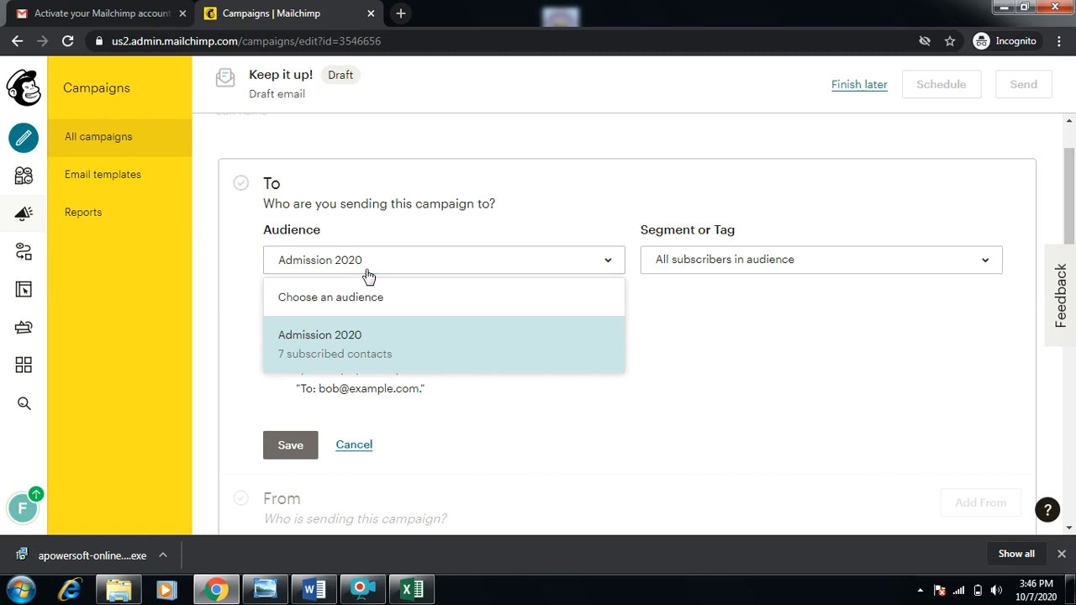
{"action": "left_click", "coordinate": [368, 276]}
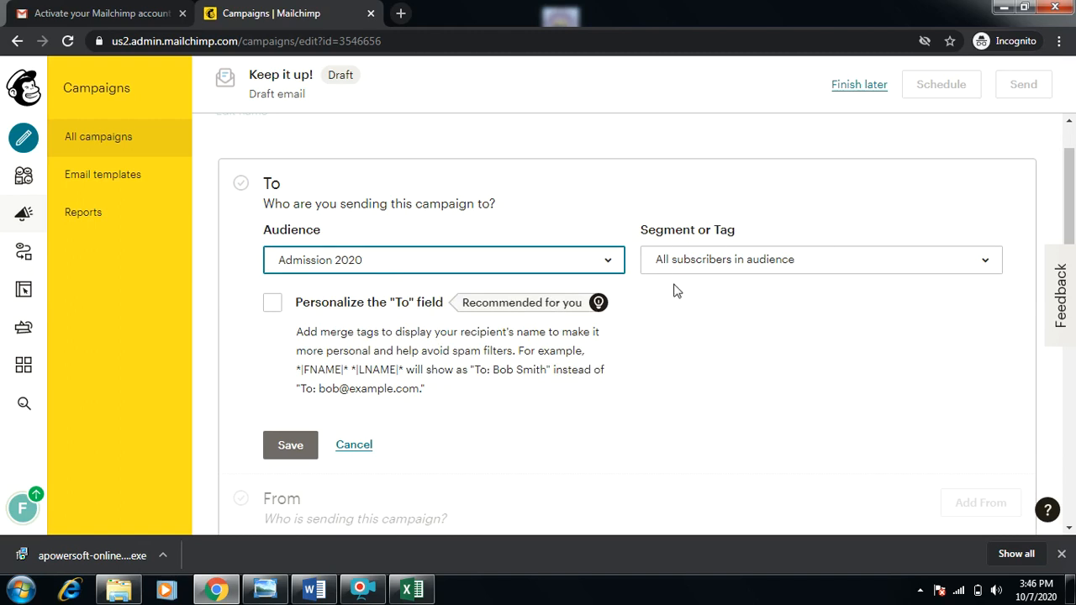
{"action": "left_click", "coordinate": [747, 269]}
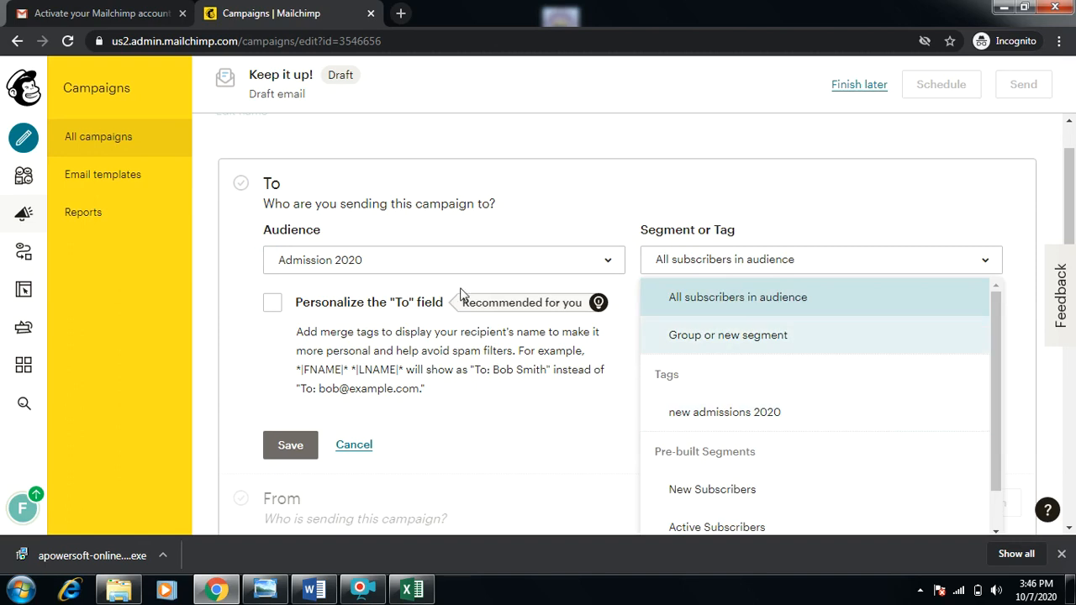
{"action": "left_click", "coordinate": [720, 210]}
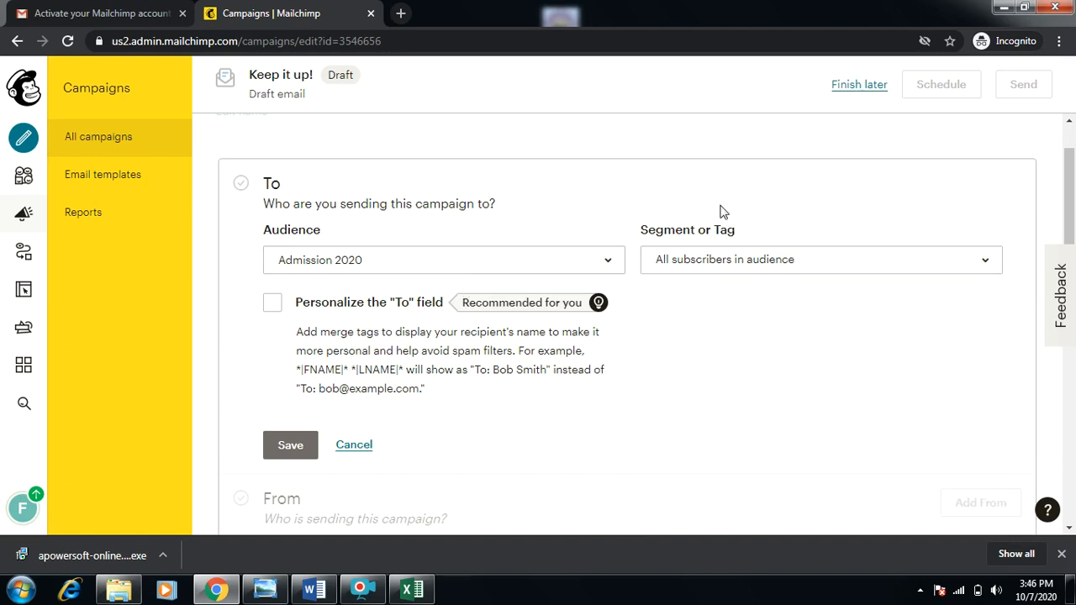
{"action": "left_click", "coordinate": [703, 266]}
{"action": "left_click", "coordinate": [703, 266]}
{"action": "left_click", "coordinate": [703, 266]}
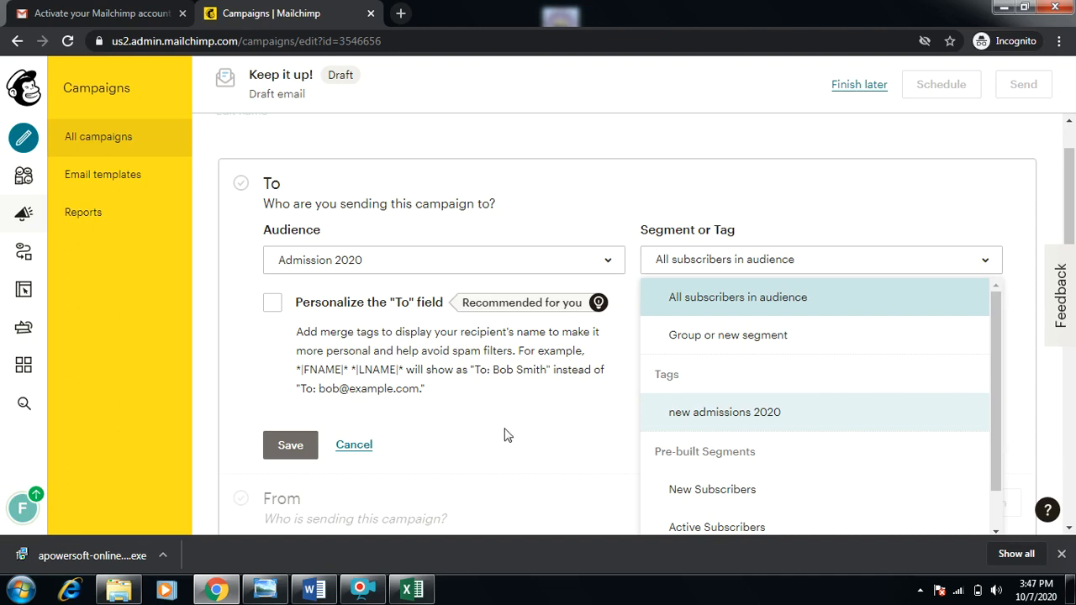
{"action": "left_click", "coordinate": [283, 446]}
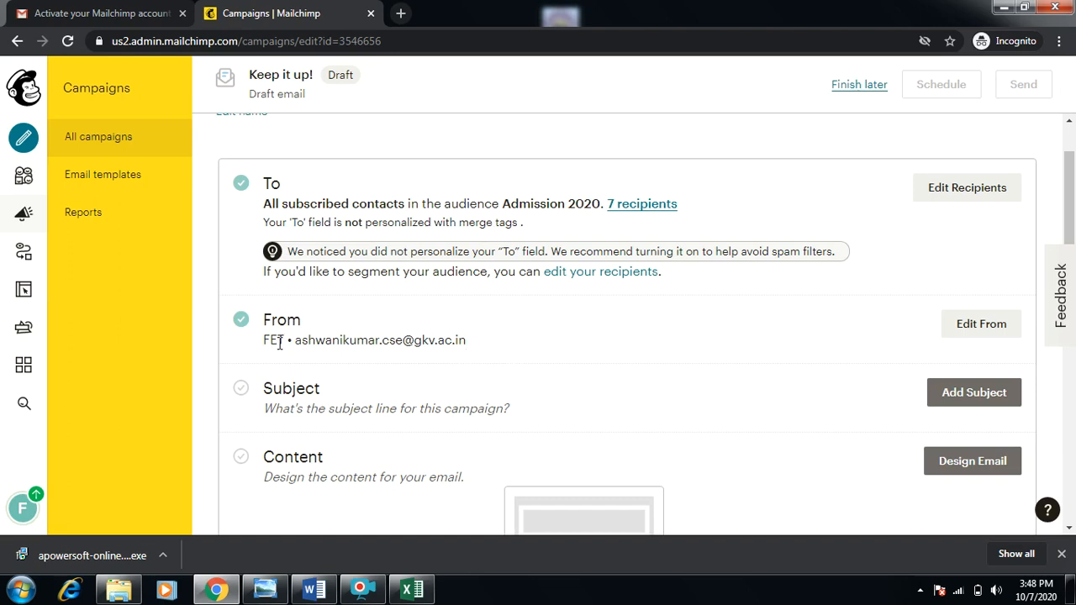
- Set the campaign subject line to 'admissions open for new batch' and save it
{"action": "left_click", "coordinate": [992, 402]}
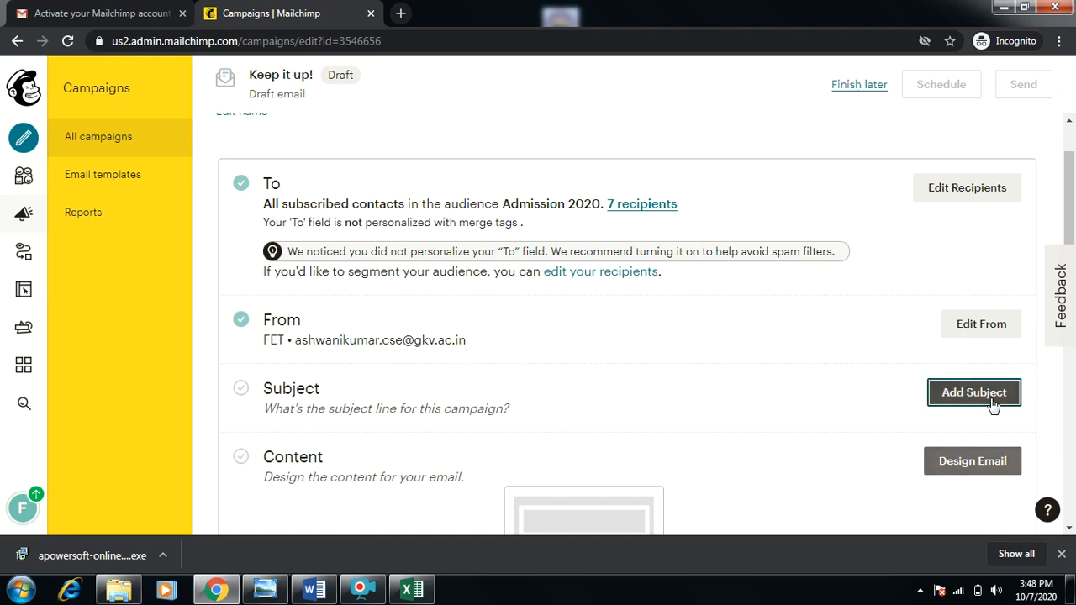
{"action": "left_click", "coordinate": [494, 501]}
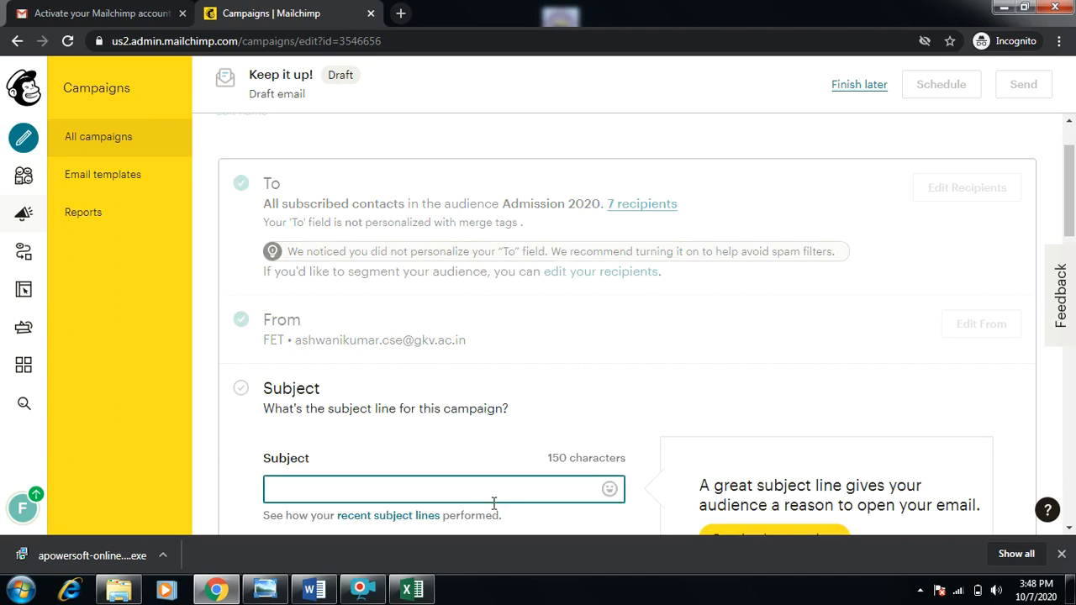
{"action": "type", "text": "admissions open f"}
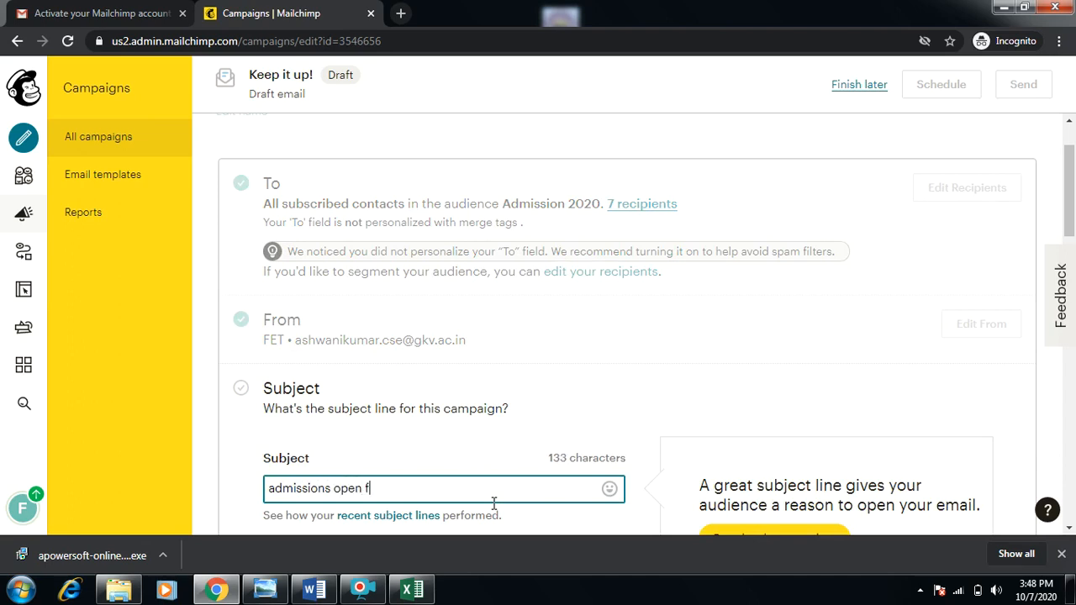
{"action": "type", "text": "or new batch"}
{"action": "scroll", "coordinate": [588, 252], "scroll_direction": "down", "scroll_amount": 5}
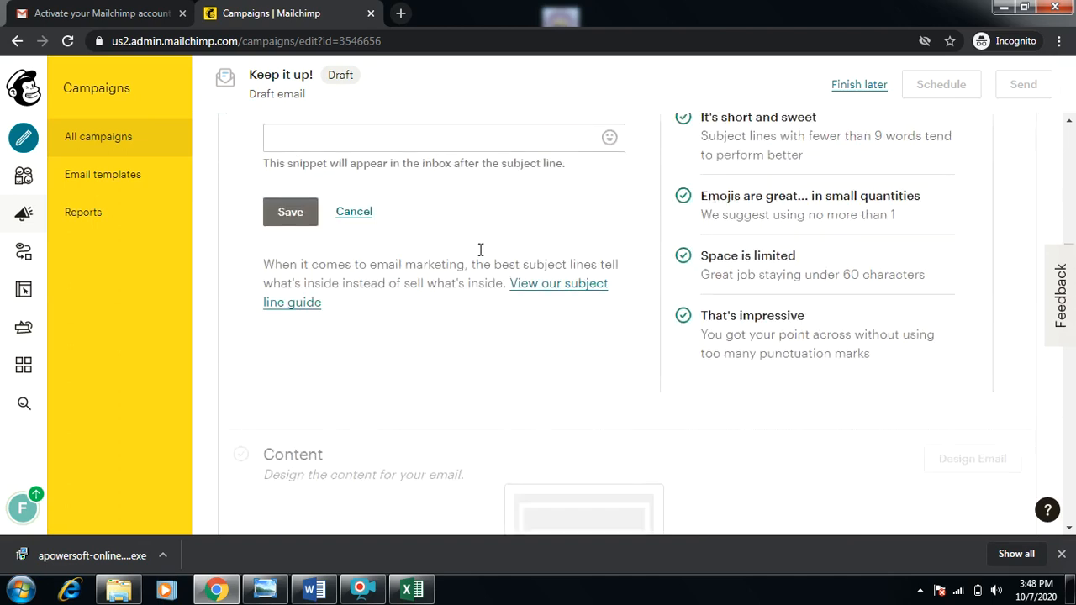
{"action": "left_click", "coordinate": [290, 212]}
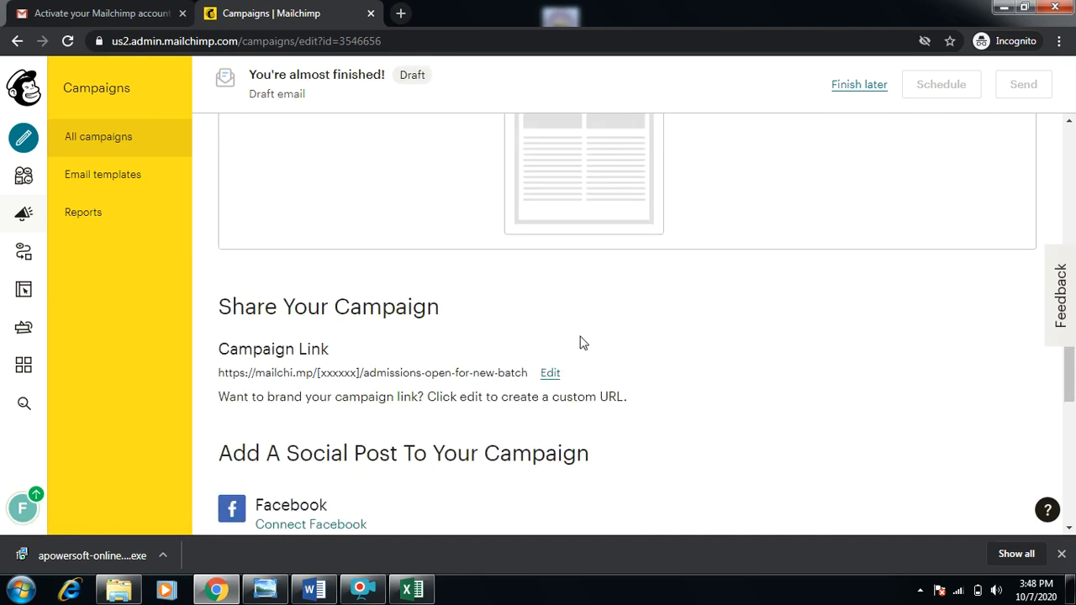
{"action": "scroll", "coordinate": [1072, 354], "scroll_direction": "up", "scroll_amount": 1}
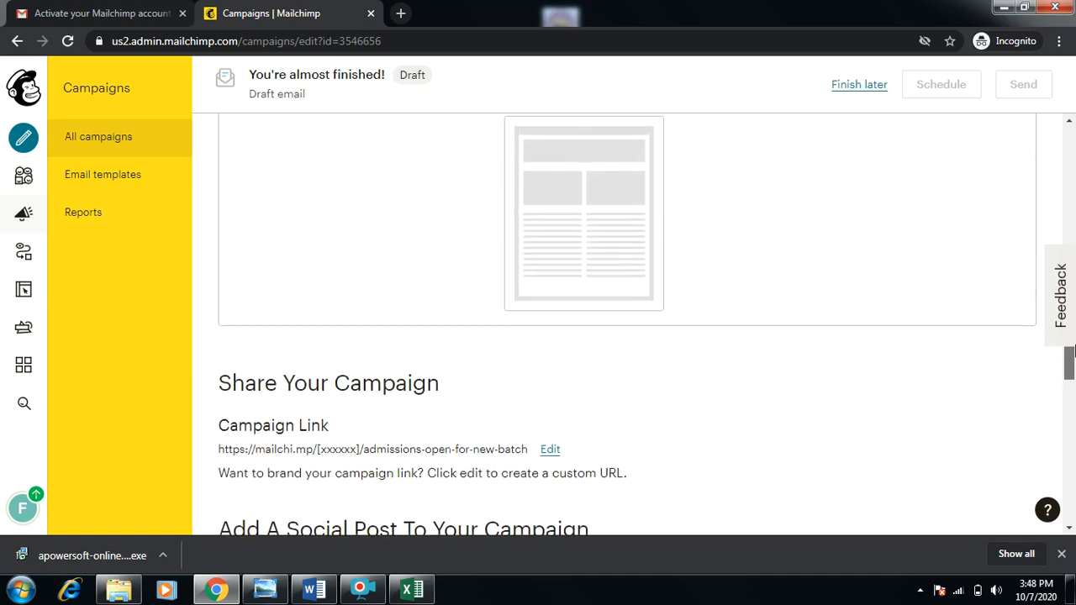
{"action": "scroll", "coordinate": [1072, 355], "scroll_direction": "up", "scroll_amount": 3}
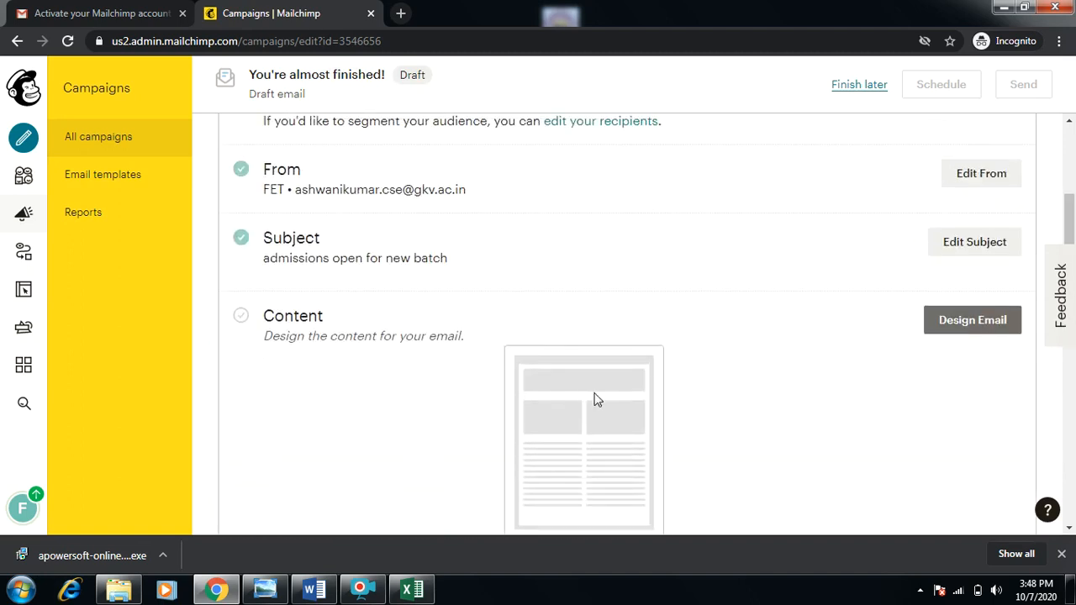
- Open the email designer and choose the Basic '1 Column' layout
{"action": "left_click", "coordinate": [985, 321]}
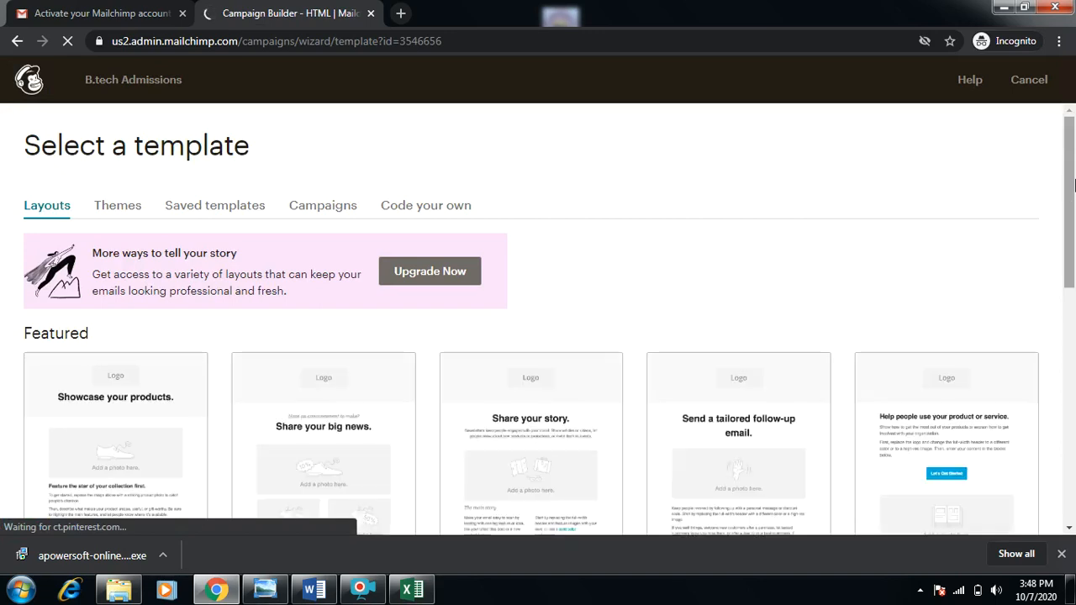
{"action": "scroll", "coordinate": [1043, 252], "scroll_direction": "down", "scroll_amount": 2}
{"action": "scroll", "coordinate": [1074, 256], "scroll_direction": "down", "scroll_amount": 2}
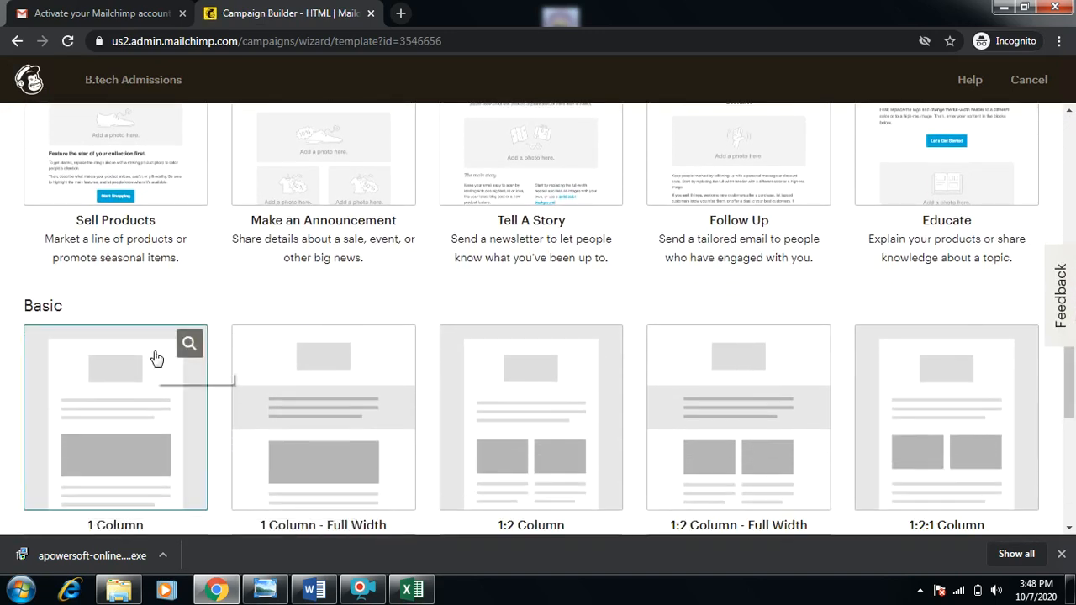
{"action": "left_click", "coordinate": [141, 369]}
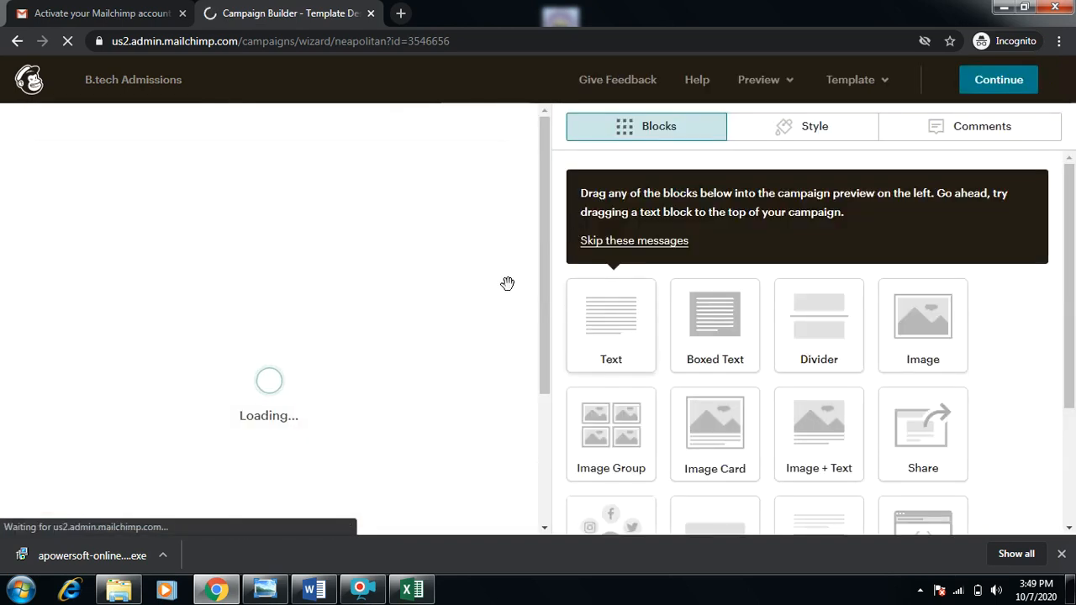
- Skip the drag-blocks tip, select the logo block, and dismiss the Creative Assistant announcement
{"action": "left_click", "coordinate": [653, 242]}
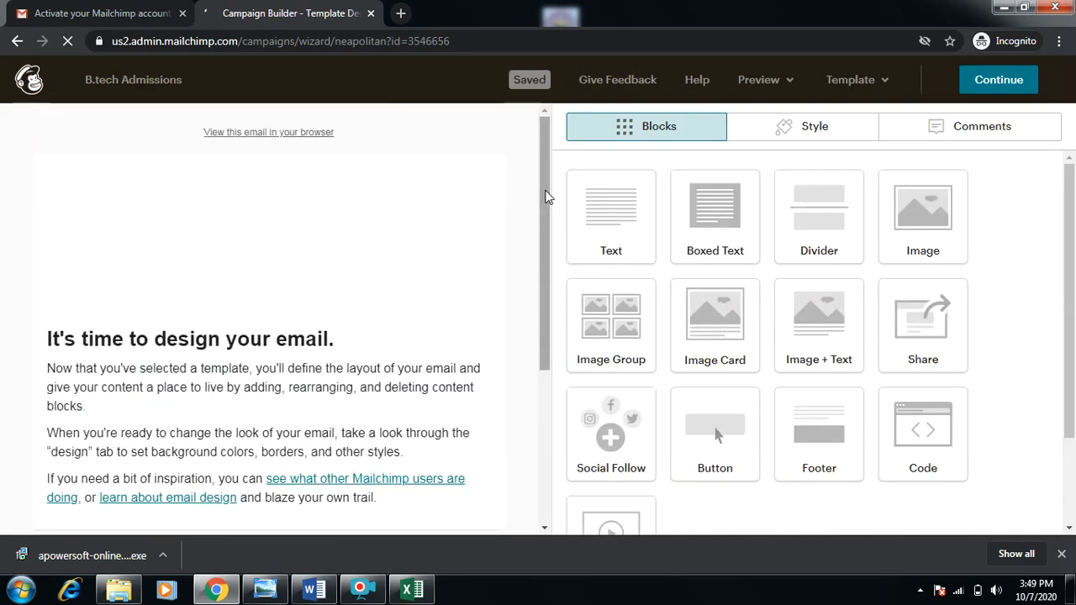
{"action": "left_click_drag", "start_coordinate": [542, 191], "coordinate": [542, 213]}
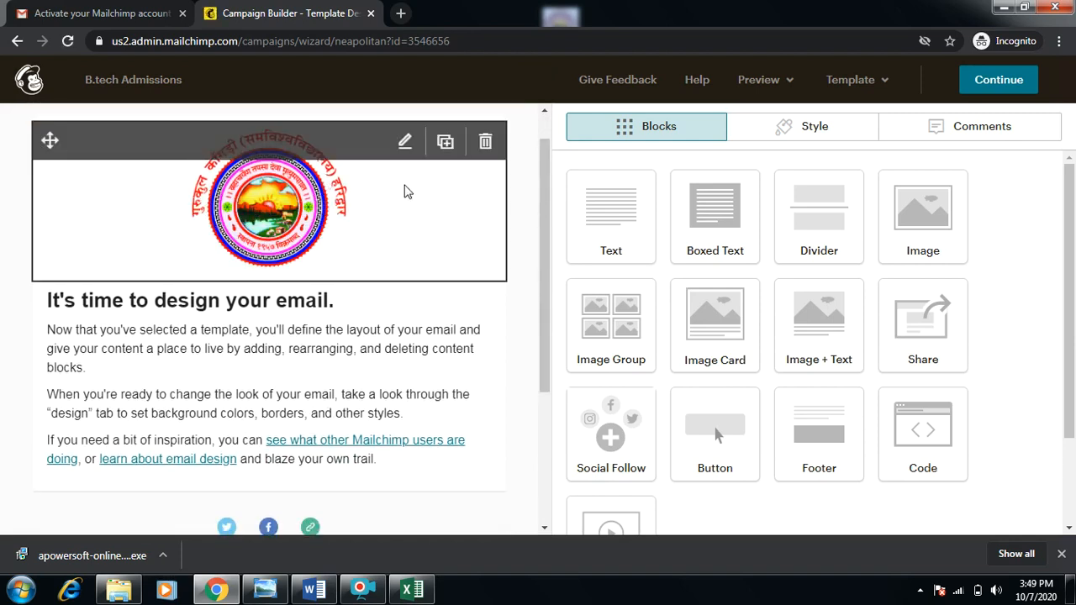
{"action": "left_click", "coordinate": [404, 192]}
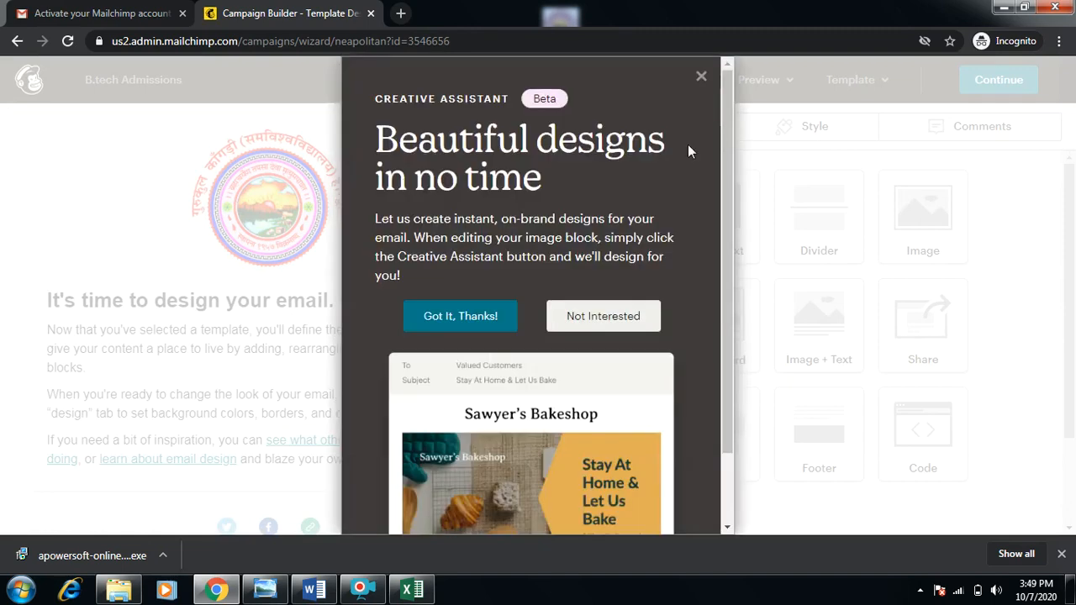
{"action": "left_click", "coordinate": [702, 76]}
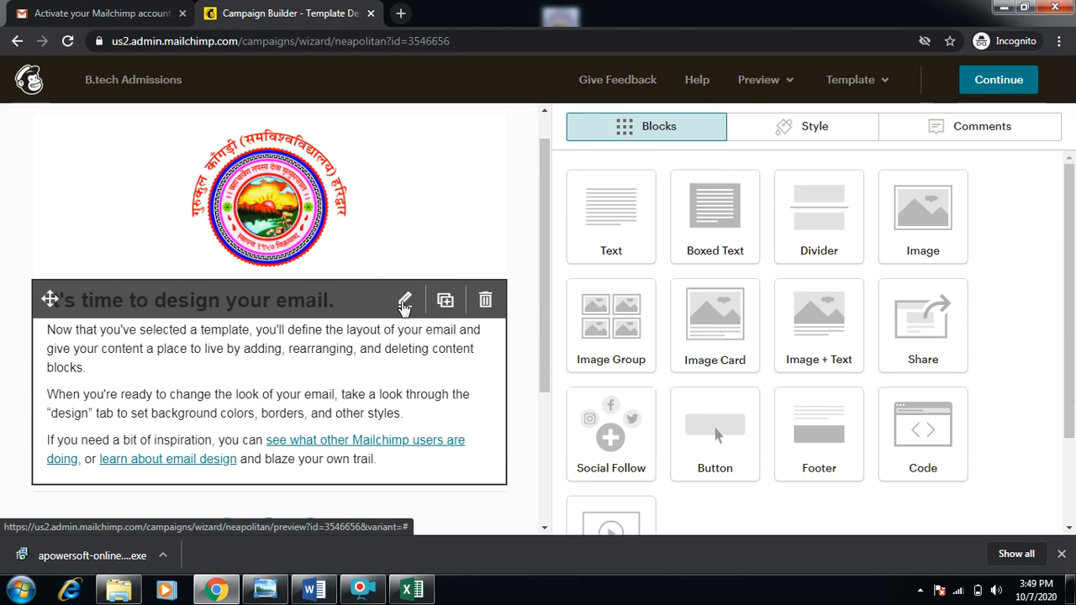
- Delete the placeholder text from the email's text block and bring up the Word admissions document
{"action": "left_click", "coordinate": [405, 301]}
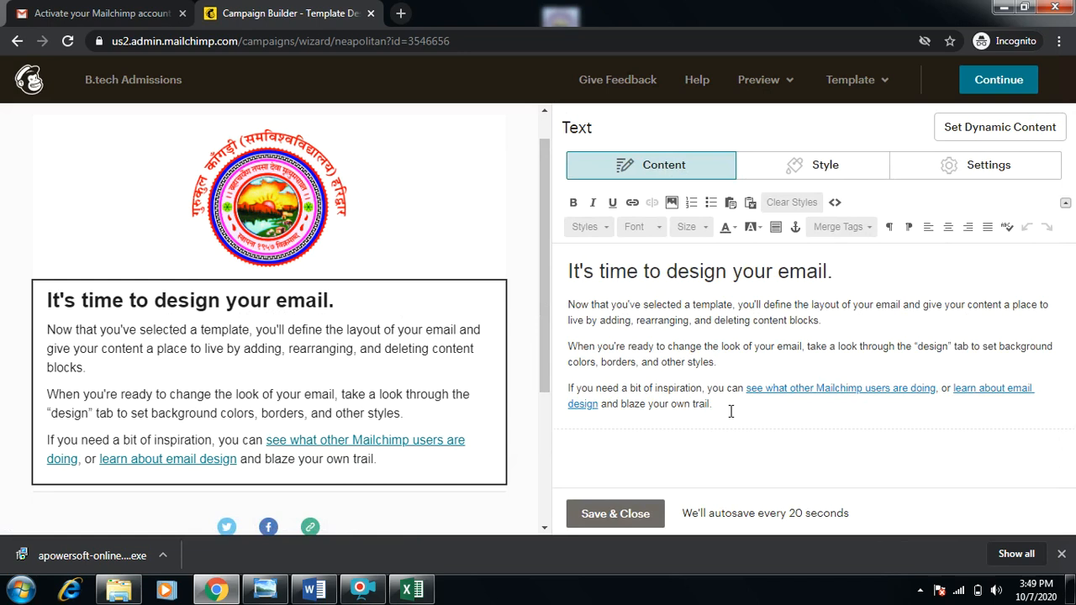
{"action": "left_click_drag", "start_coordinate": [713, 404], "coordinate": [567, 271]}
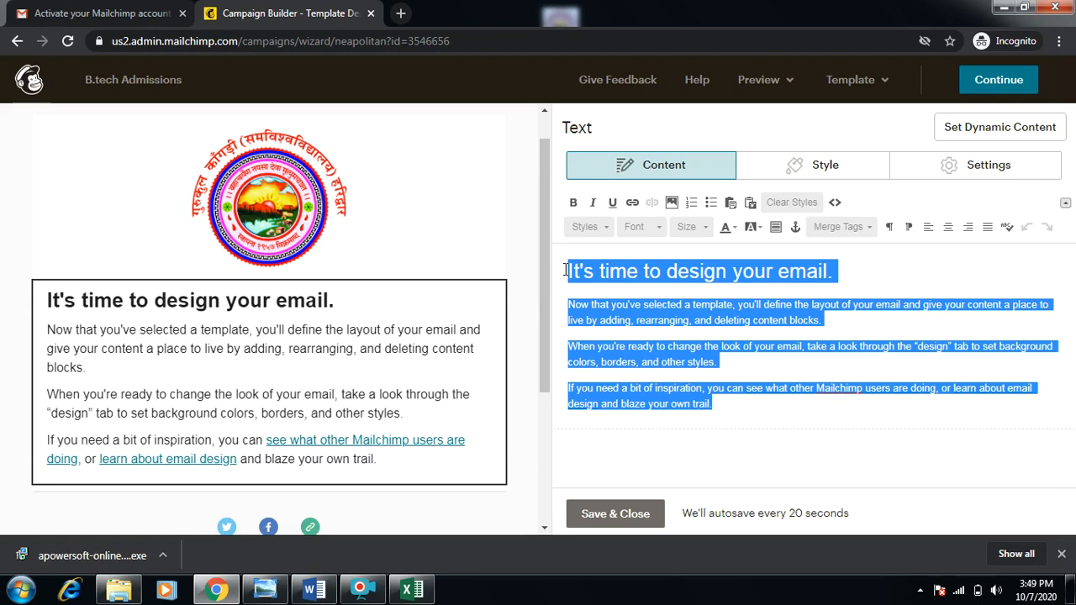
{"action": "key", "text": "BackSpace"}
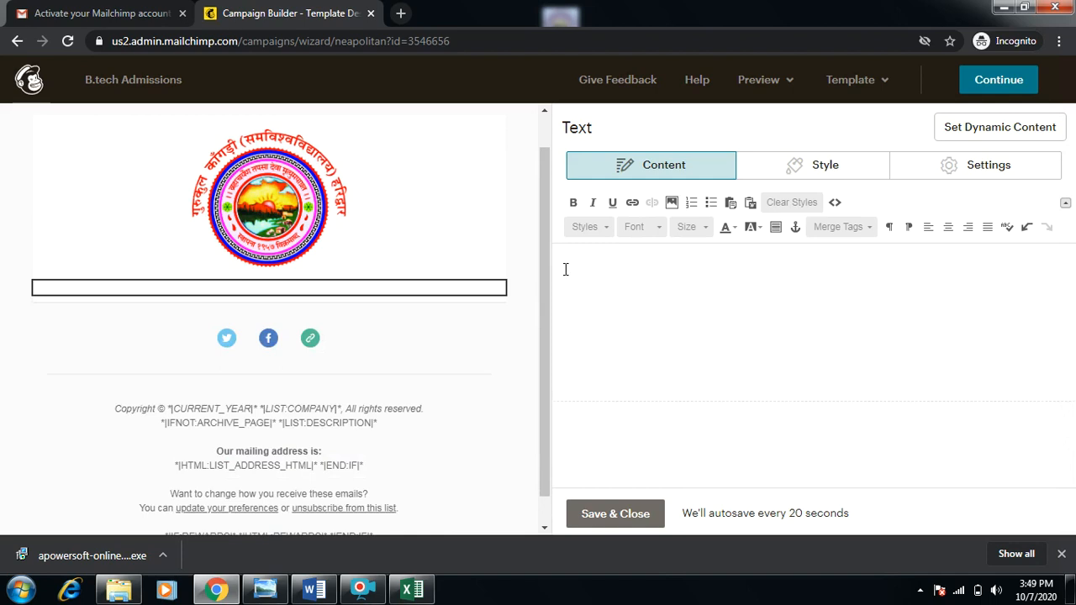
{"action": "left_click", "coordinate": [308, 593]}
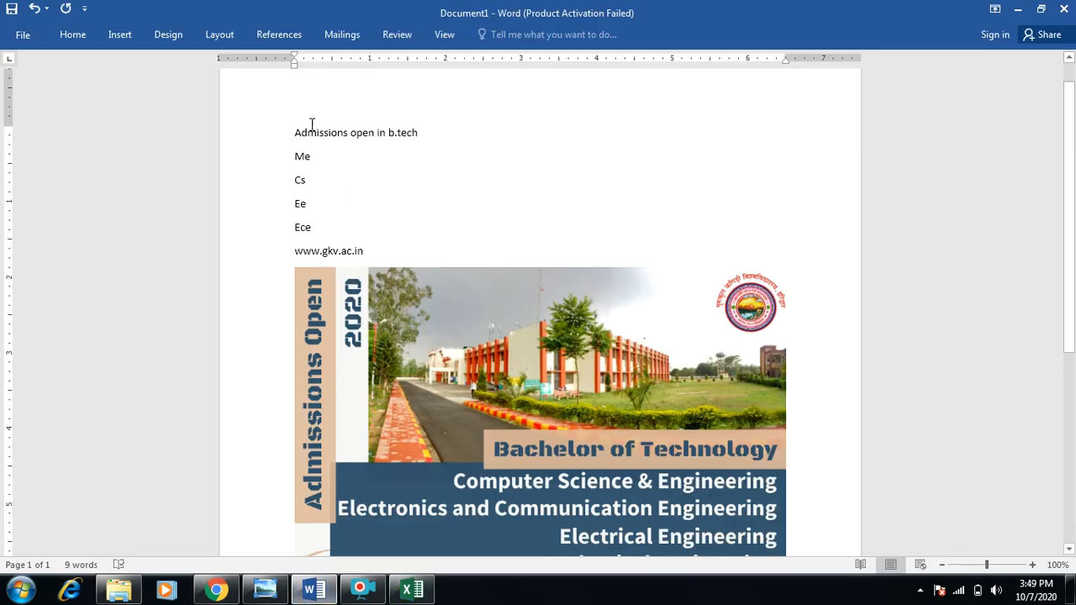
- Copy the six admissions lines from the Word poster and return to Mailchimp
{"action": "left_click_drag", "start_coordinate": [296, 134], "coordinate": [387, 251]}
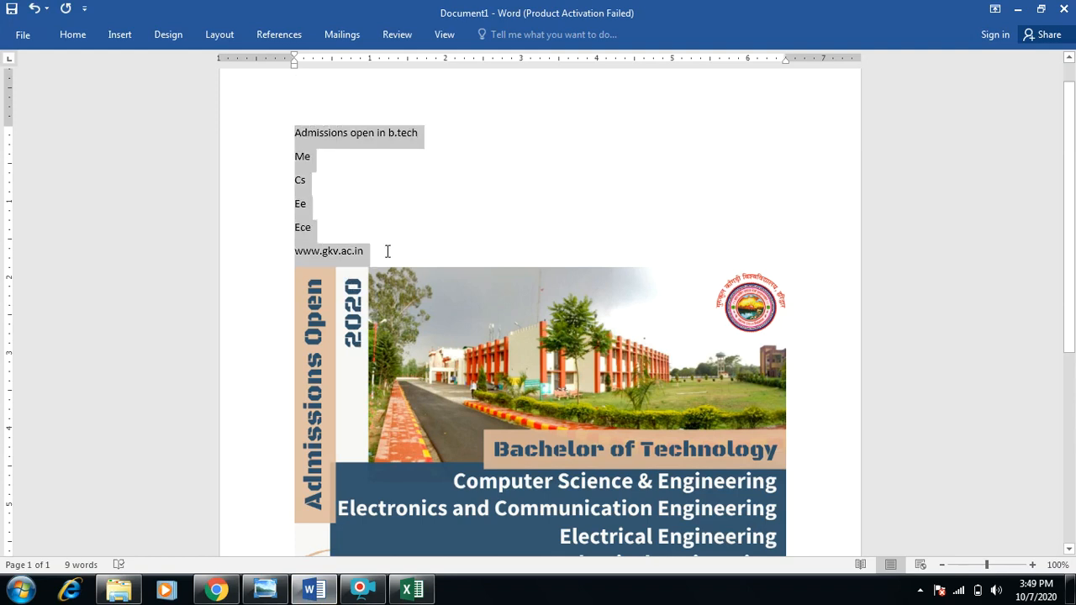
{"action": "right_click", "coordinate": [340, 136]}
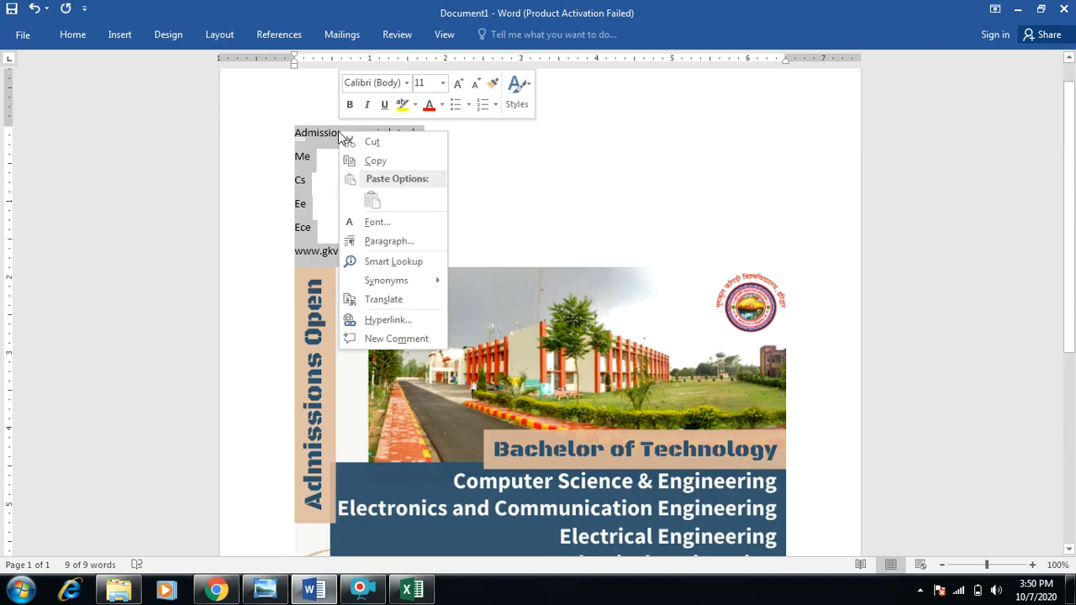
{"action": "left_click", "coordinate": [370, 162]}
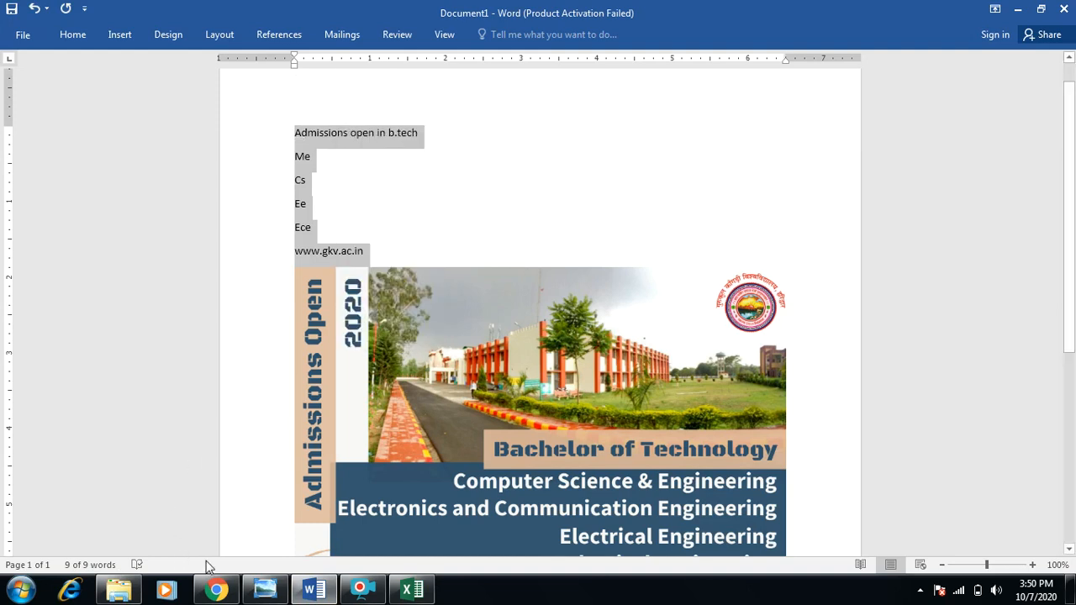
{"action": "left_click", "coordinate": [316, 592]}
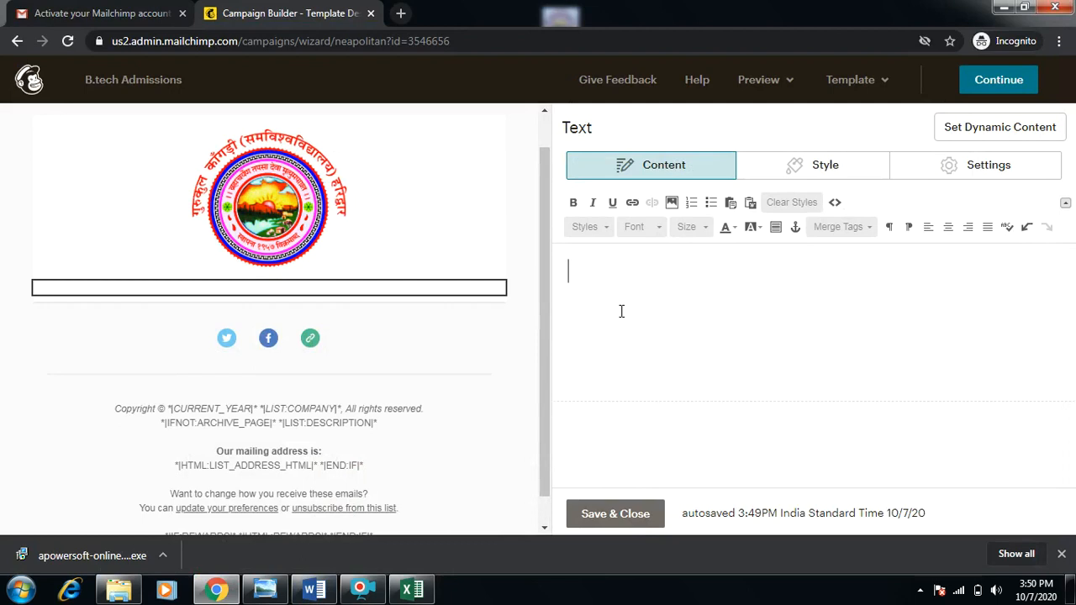
{"action": "key", "text": "ctrl+v"}
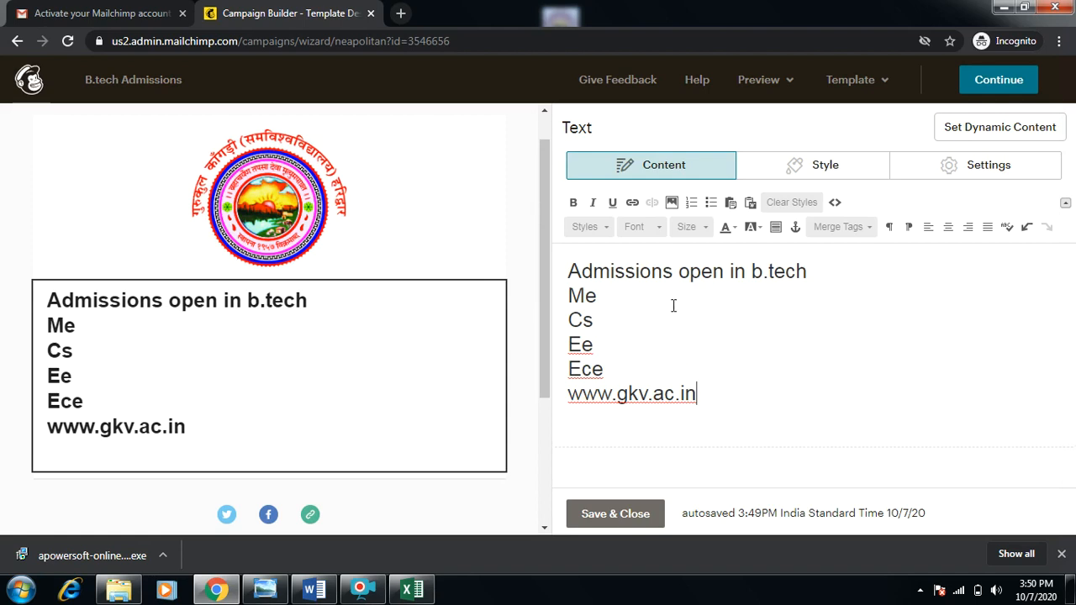
{"action": "left_click", "coordinate": [633, 204]}
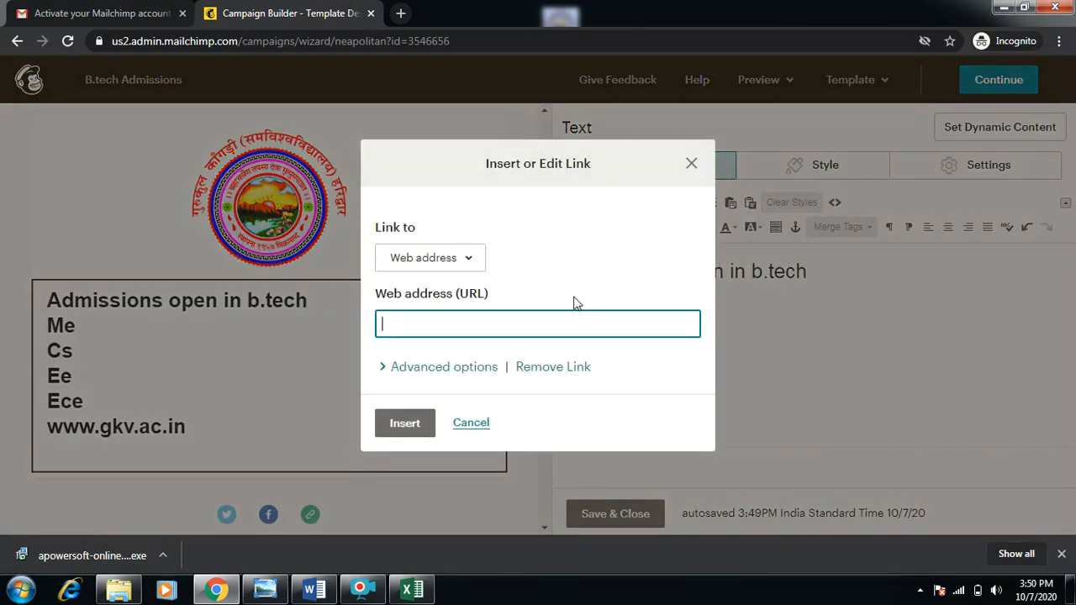
{"action": "type", "text": "www.gkv.ac."}
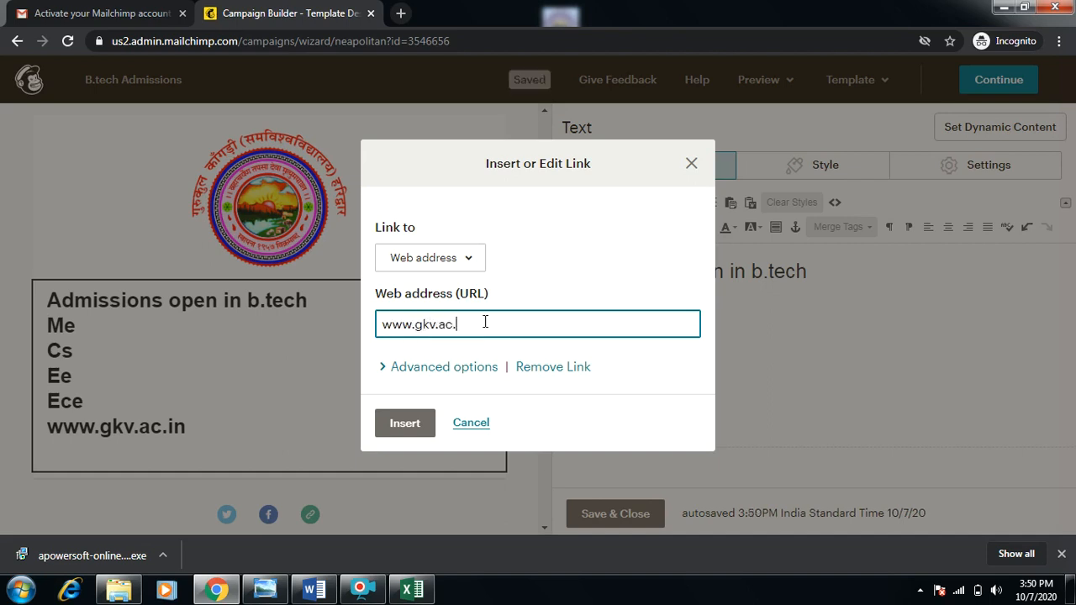
{"action": "type", "text": "in"}
{"action": "left_click", "coordinate": [404, 429]}
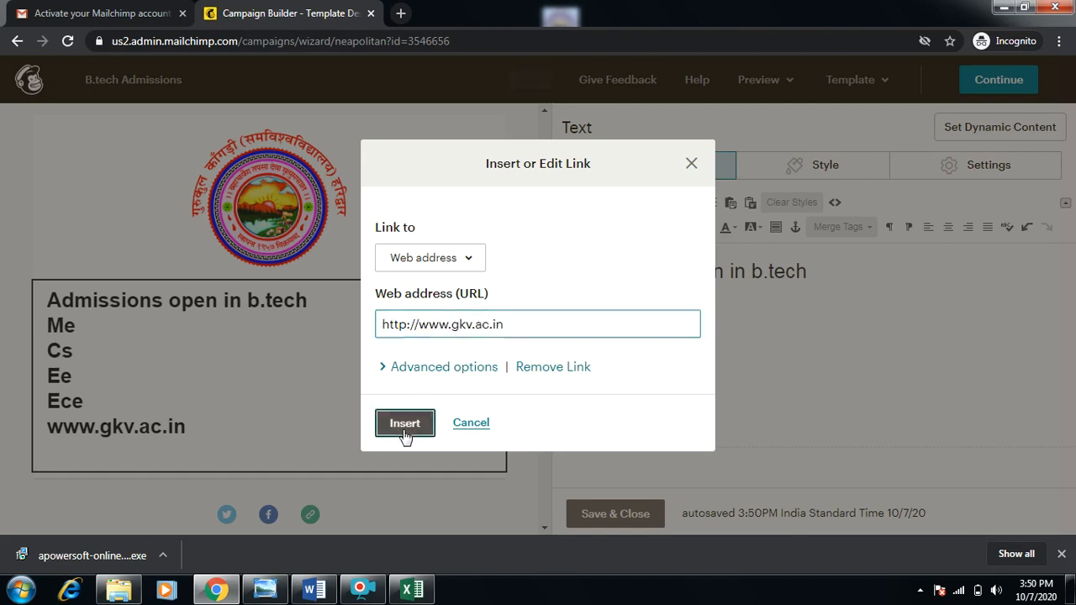
{"action": "left_click", "coordinate": [694, 395]}
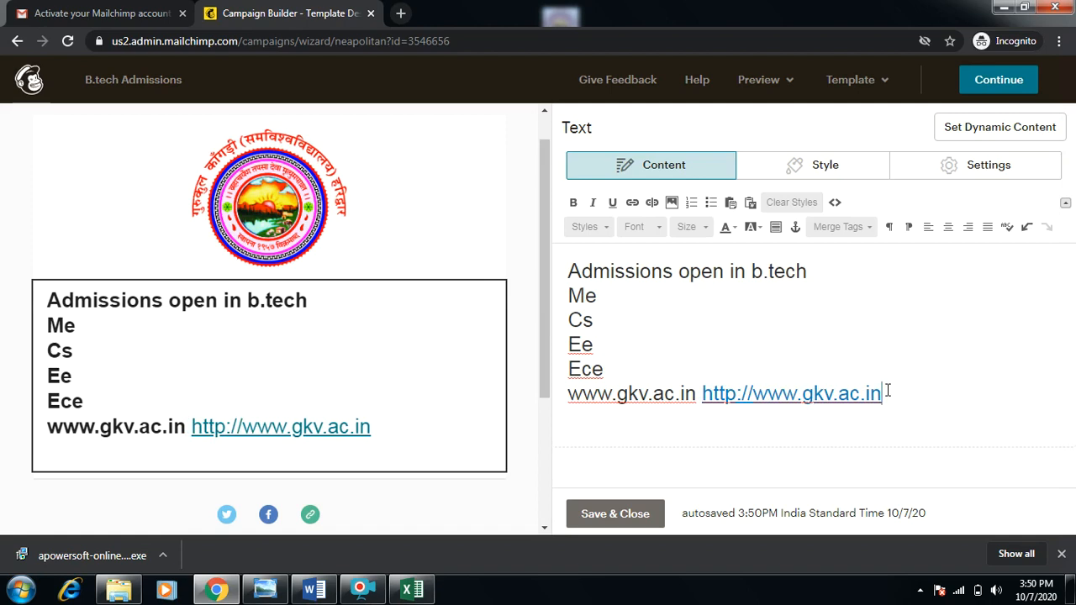
{"action": "left_click_drag", "start_coordinate": [697, 394], "coordinate": [569, 393]}
{"action": "key", "text": "BackSpace"}
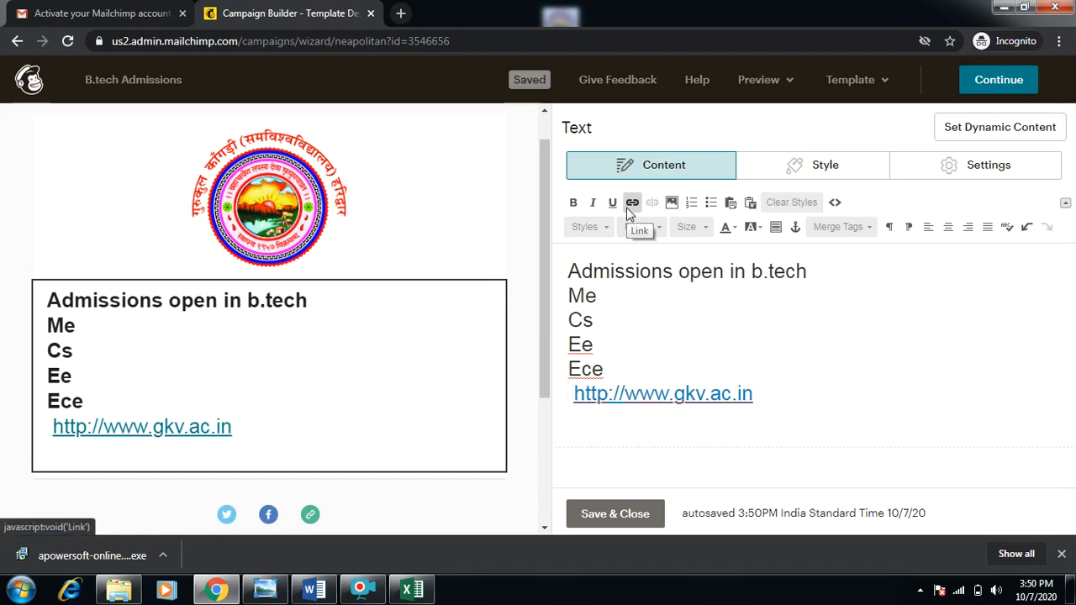
{"action": "left_click", "coordinate": [632, 203]}
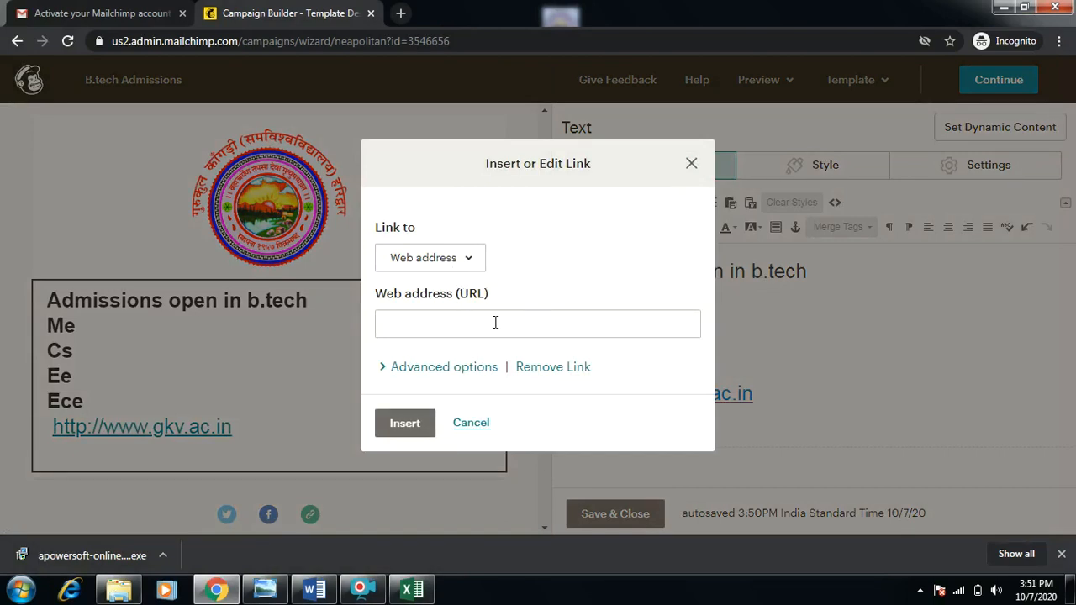
{"action": "left_click", "coordinate": [691, 163]}
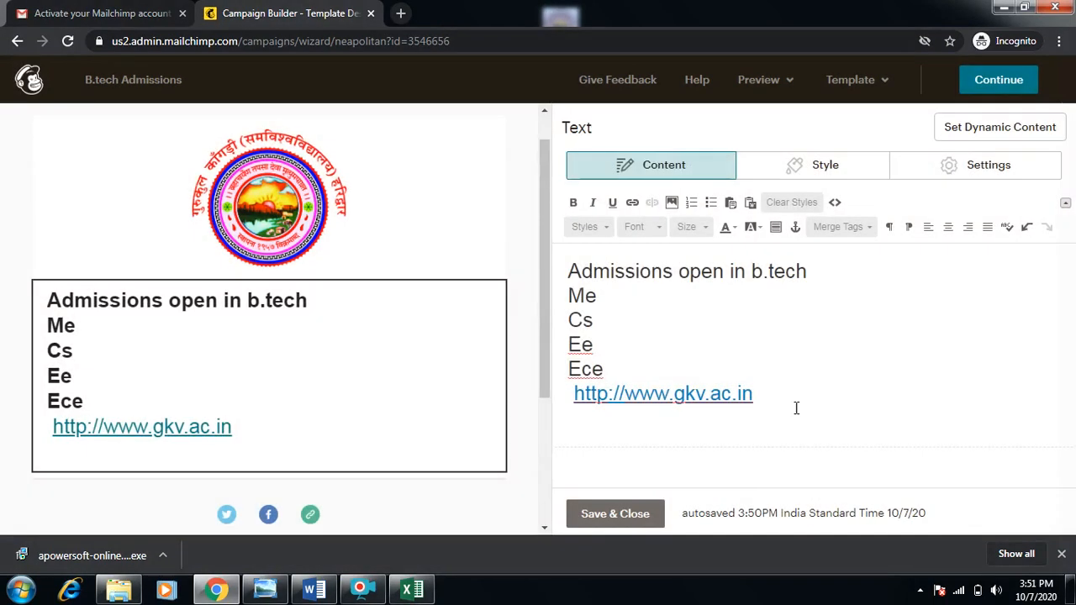
{"action": "left_click", "coordinate": [322, 591]}
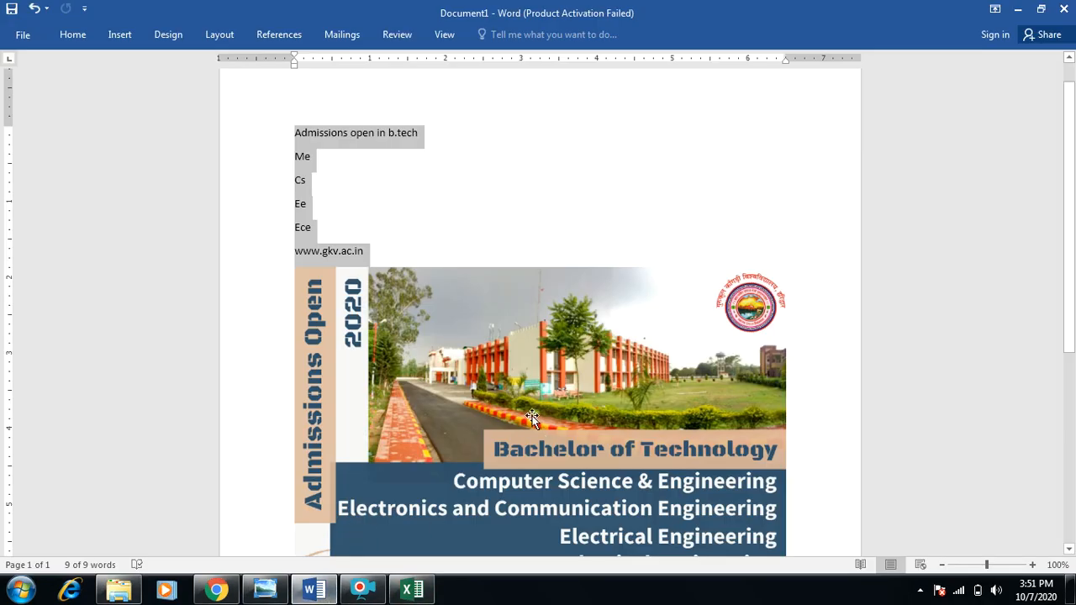
{"action": "left_click", "coordinate": [236, 591]}
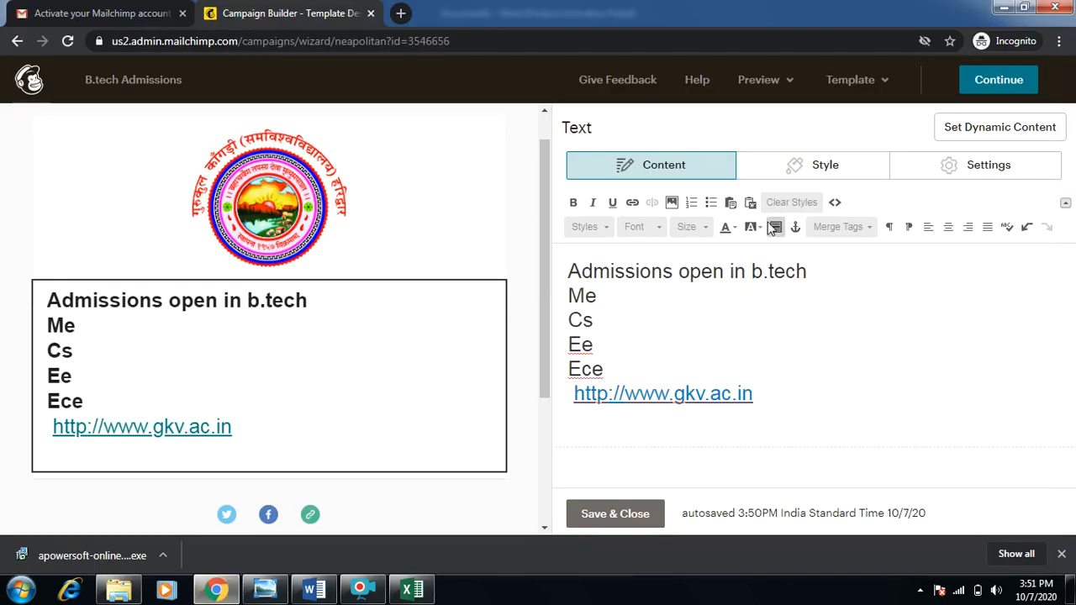
- Upload the 'unnamed' admissions poster image and insert it into the email
{"action": "left_click", "coordinate": [672, 204]}
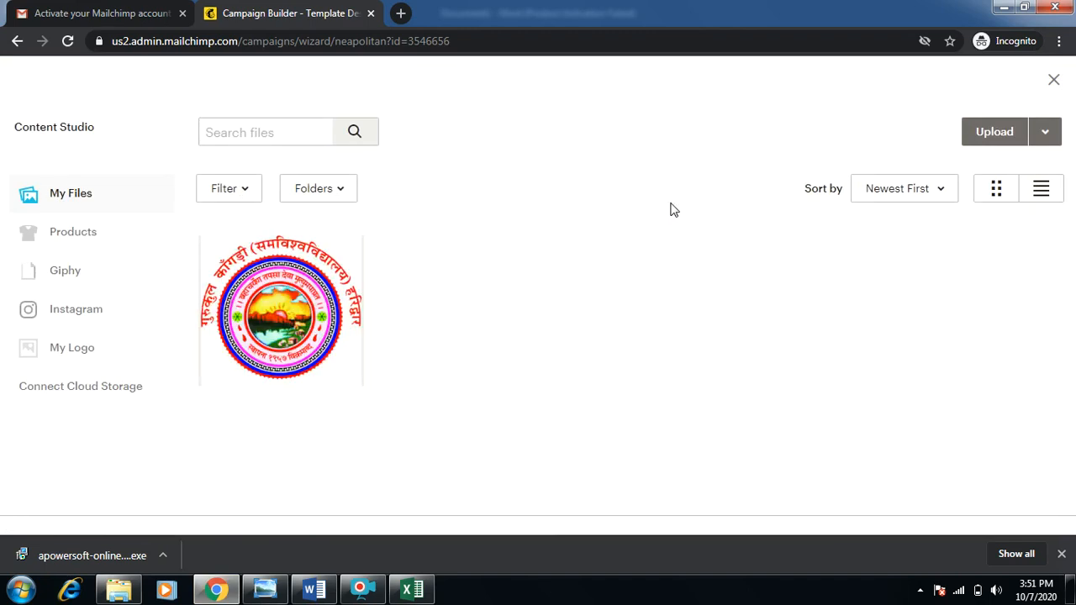
{"action": "left_click", "coordinate": [993, 141]}
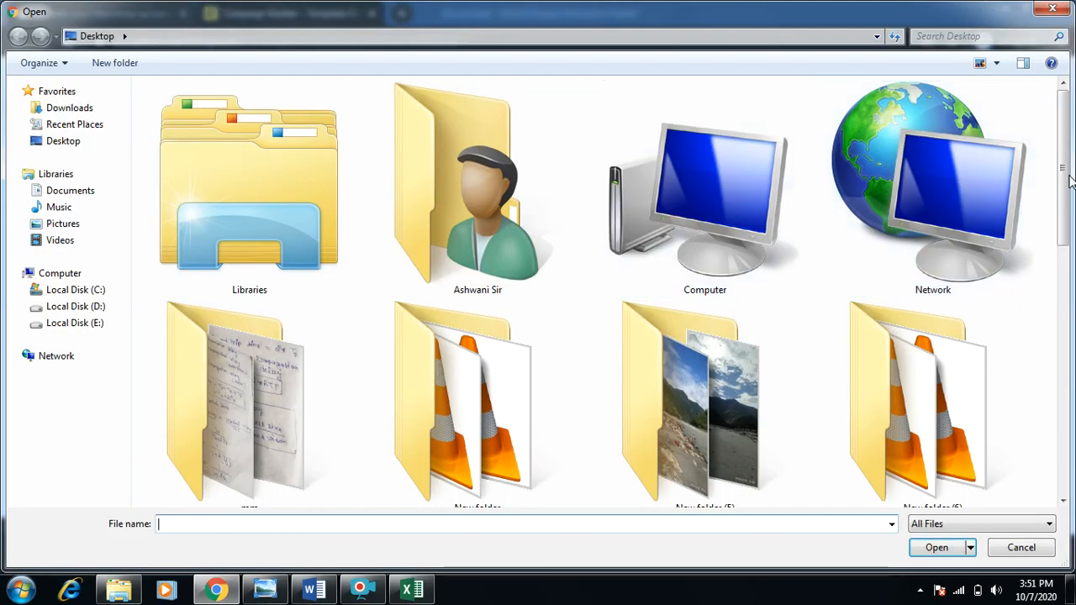
{"action": "left_click_drag", "start_coordinate": [1064, 181], "coordinate": [1061, 420]}
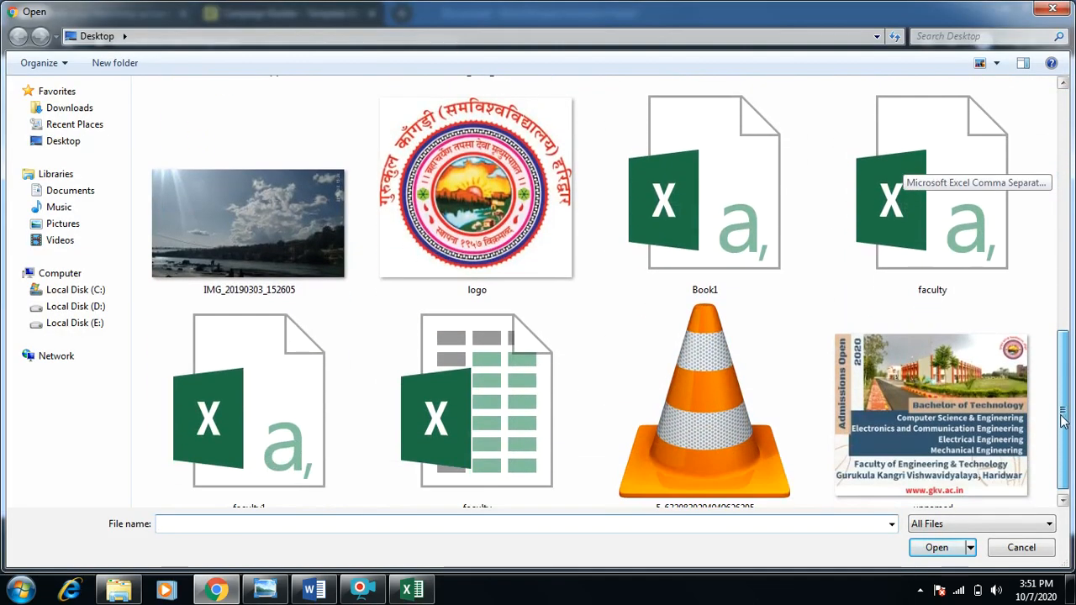
{"action": "left_click", "coordinate": [953, 432]}
{"action": "left_click", "coordinate": [950, 548]}
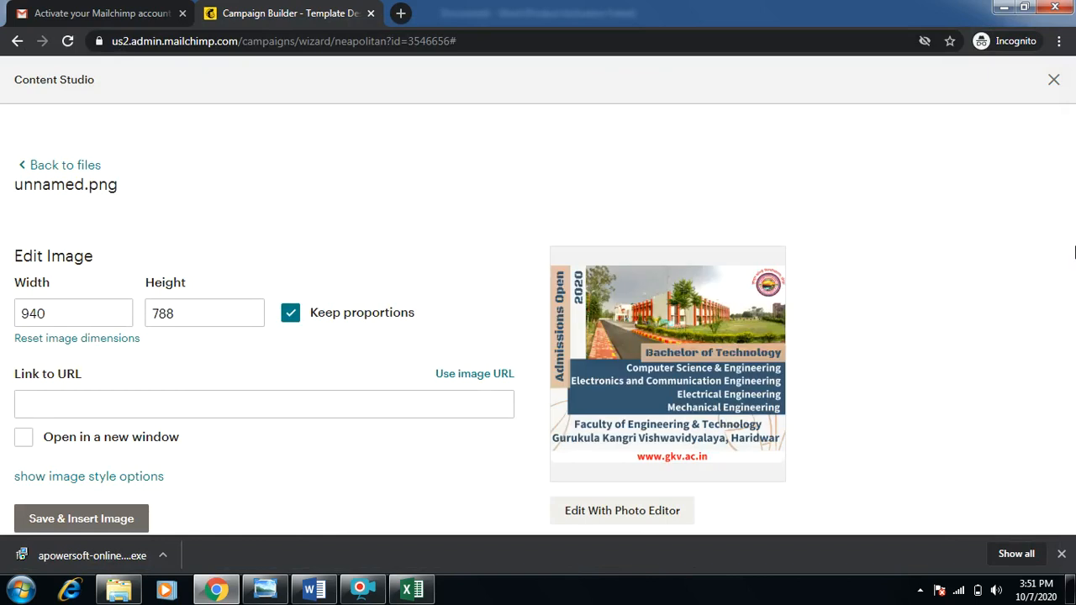
{"action": "left_click", "coordinate": [112, 521]}
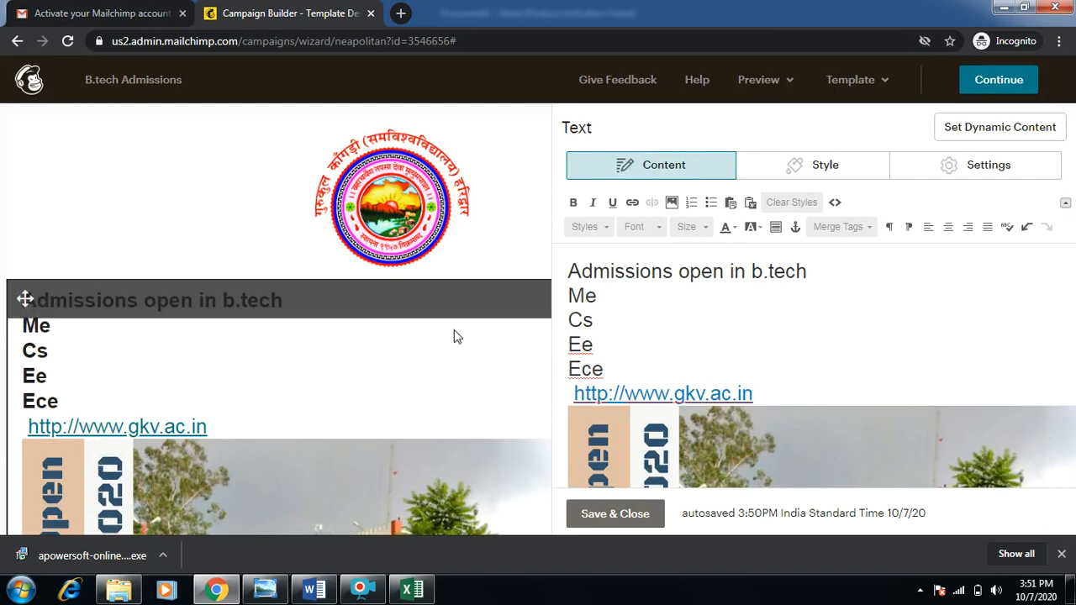
- Save and close the email design, returning to the campaign page
{"action": "left_click", "coordinate": [763, 340]}
{"action": "scroll", "coordinate": [763, 340], "scroll_direction": "down", "scroll_amount": 5}
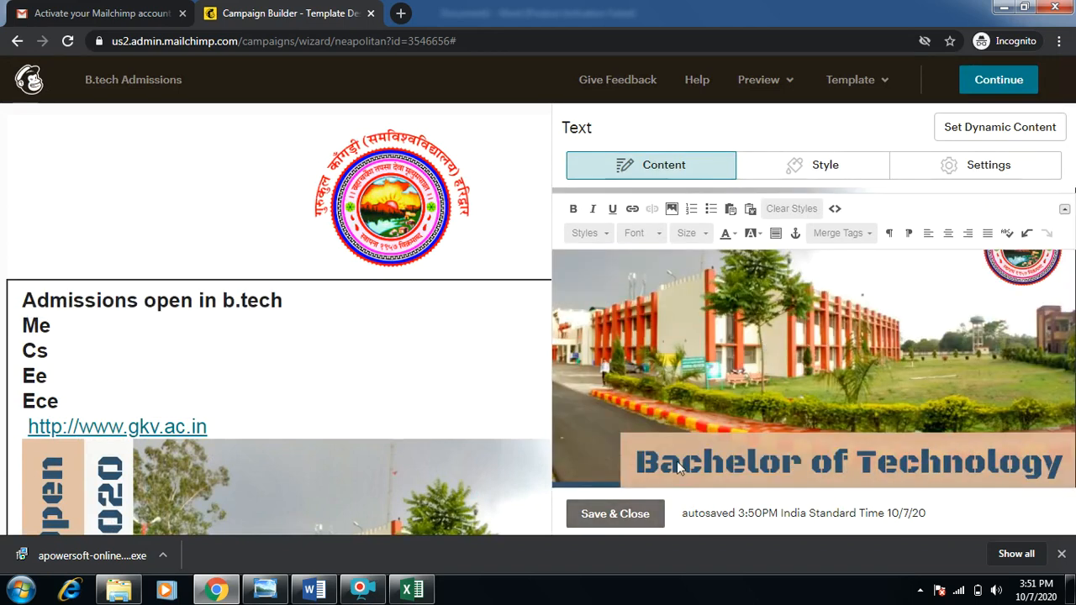
{"action": "left_click", "coordinate": [644, 509]}
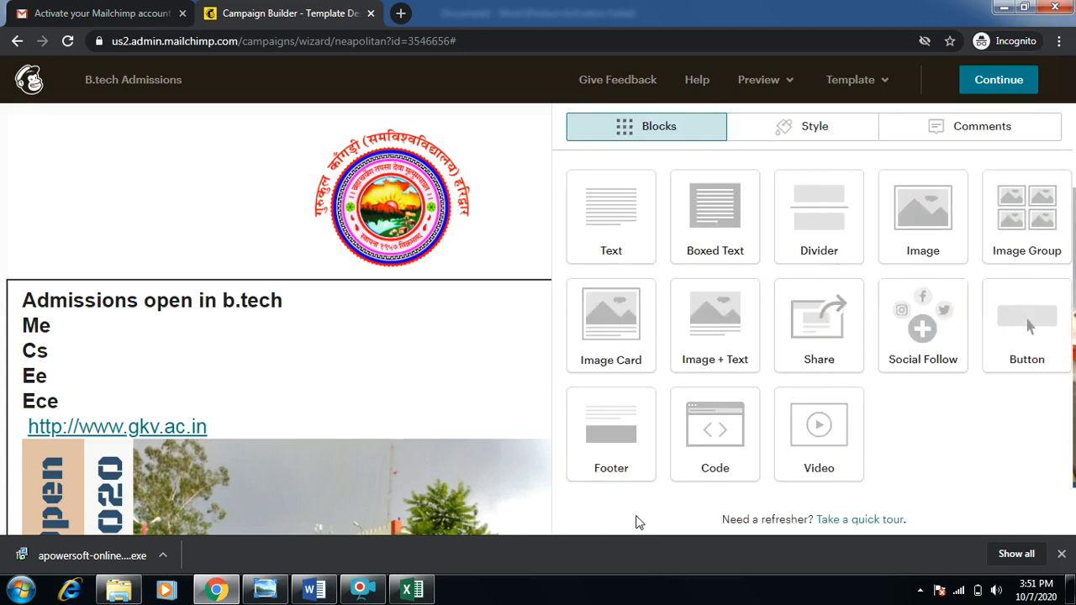
{"action": "left_click", "coordinate": [999, 80]}
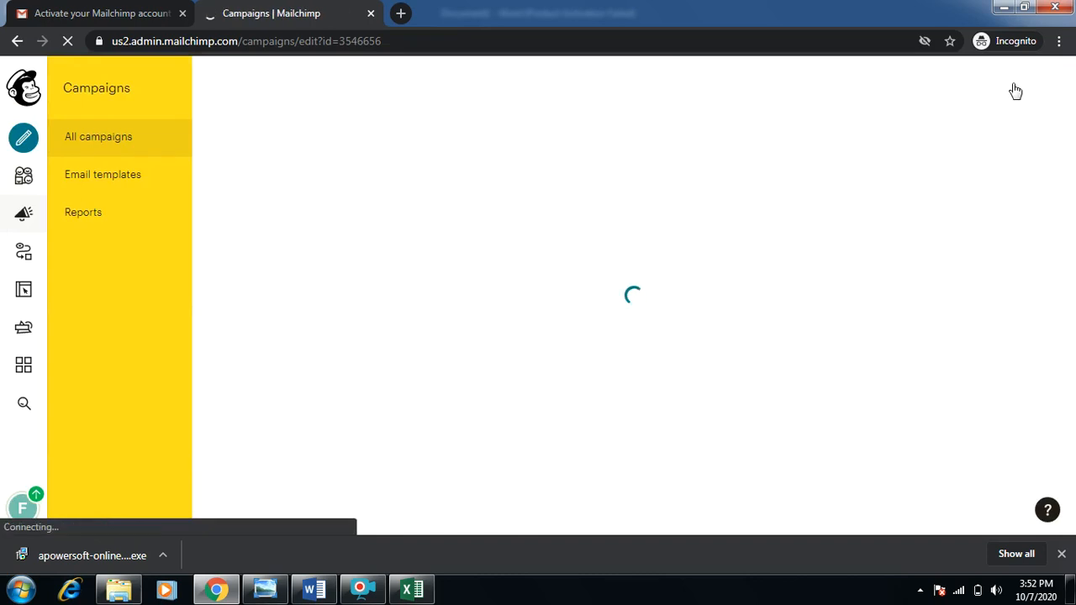
- Preview the finished email and confirm all four checklist sections show ready to send
{"action": "left_click_drag", "start_coordinate": [1072, 176], "coordinate": [1075, 261]}
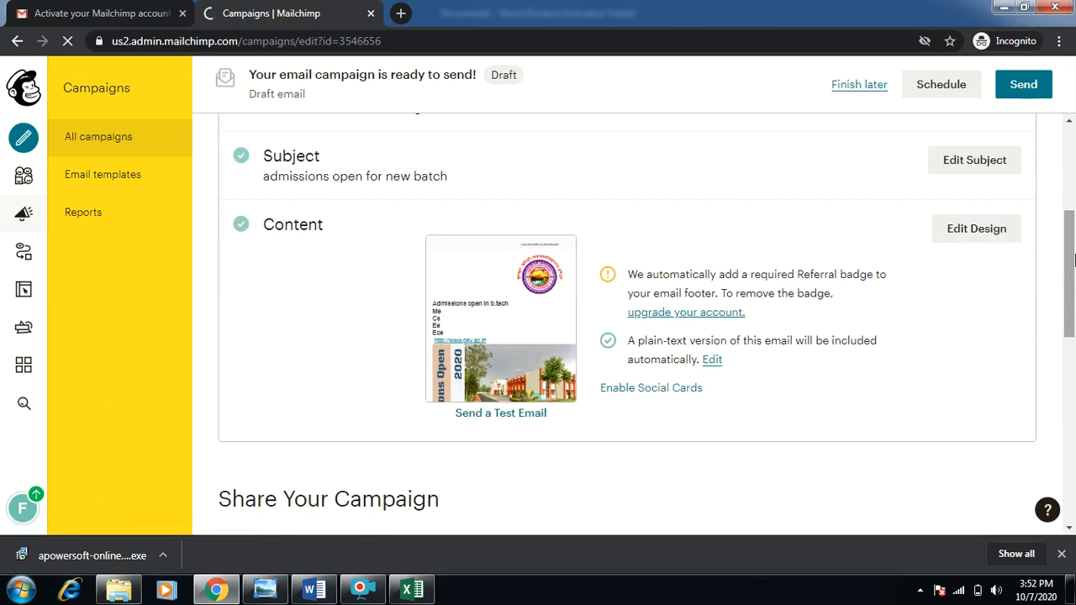
{"action": "mouse_move", "coordinate": [475, 353]}
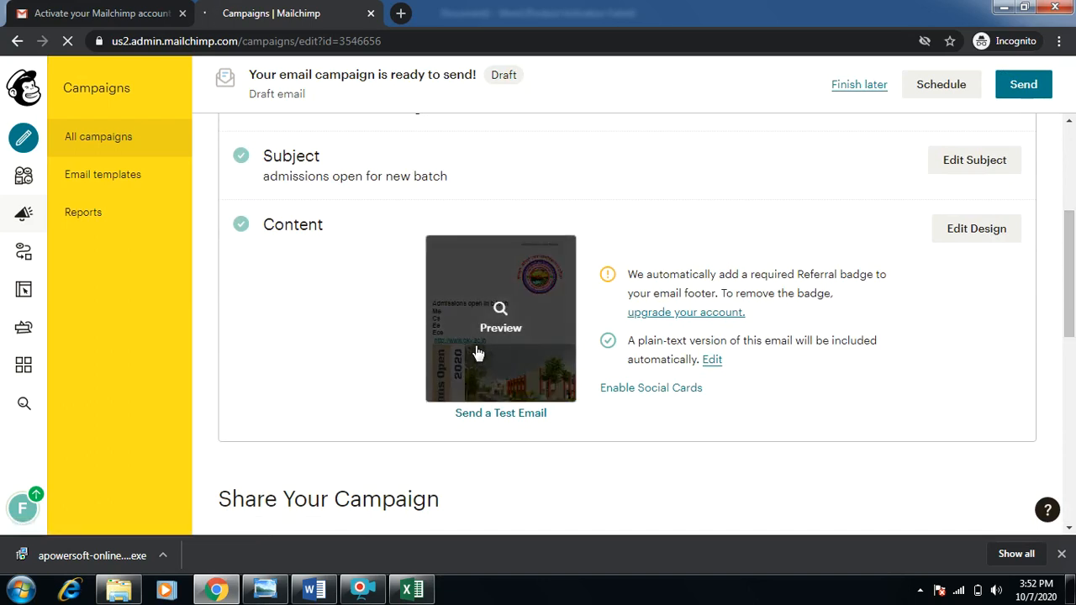
{"action": "left_click", "coordinate": [508, 313]}
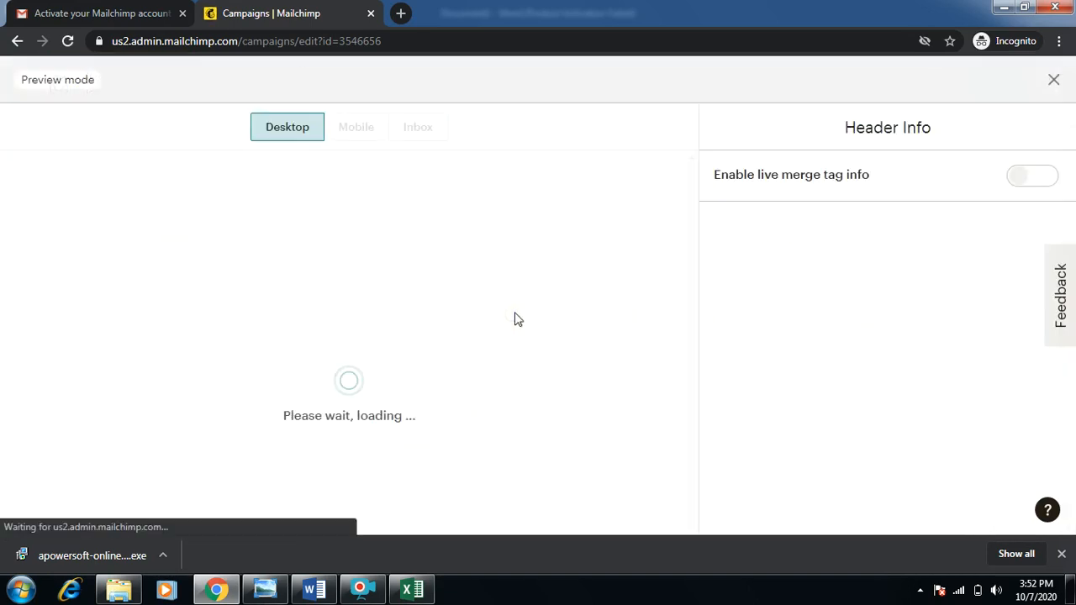
{"action": "mouse_move", "coordinate": [676, 198]}
{"action": "left_mouse_down"}
{"action": "mouse_move", "coordinate": [679, 405]}
{"action": "mouse_move", "coordinate": [692, 202]}
{"action": "mouse_move", "coordinate": [676, 285]}
{"action": "mouse_move", "coordinate": [687, 286]}
{"action": "mouse_move", "coordinate": [701, 377]}
{"action": "mouse_move", "coordinate": [681, 204]}
{"action": "left_mouse_up"}
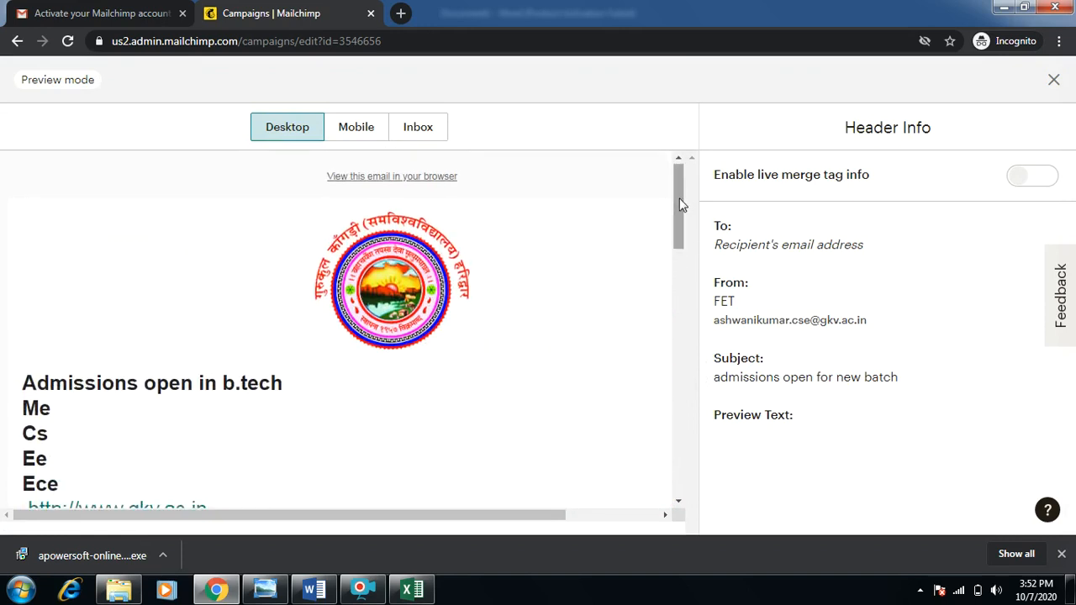
{"action": "left_click", "coordinate": [1054, 81]}
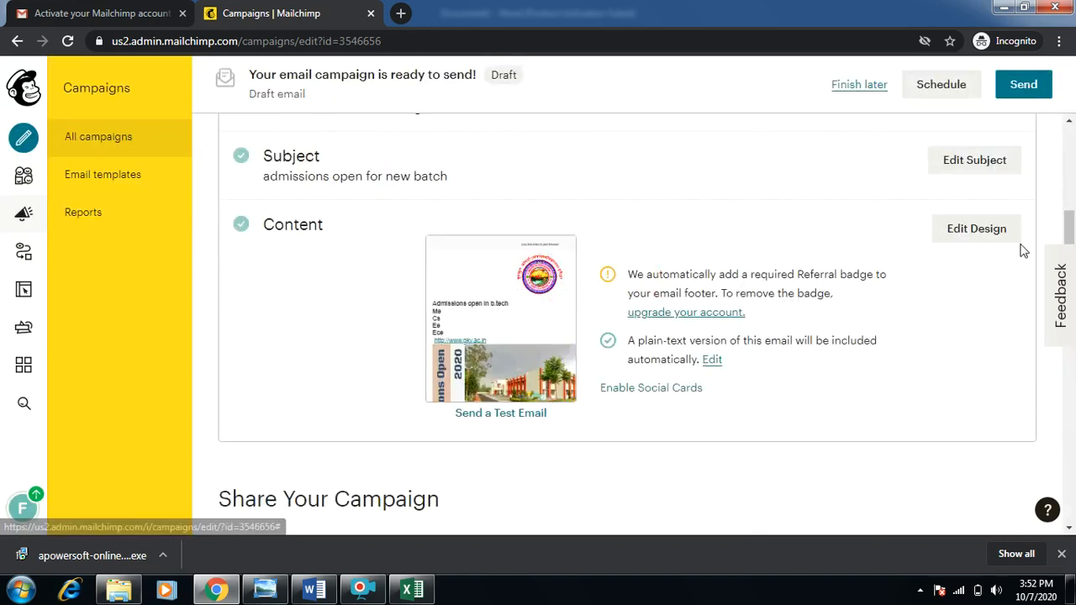
{"action": "left_click_drag", "start_coordinate": [1071, 225], "coordinate": [1068, 130]}
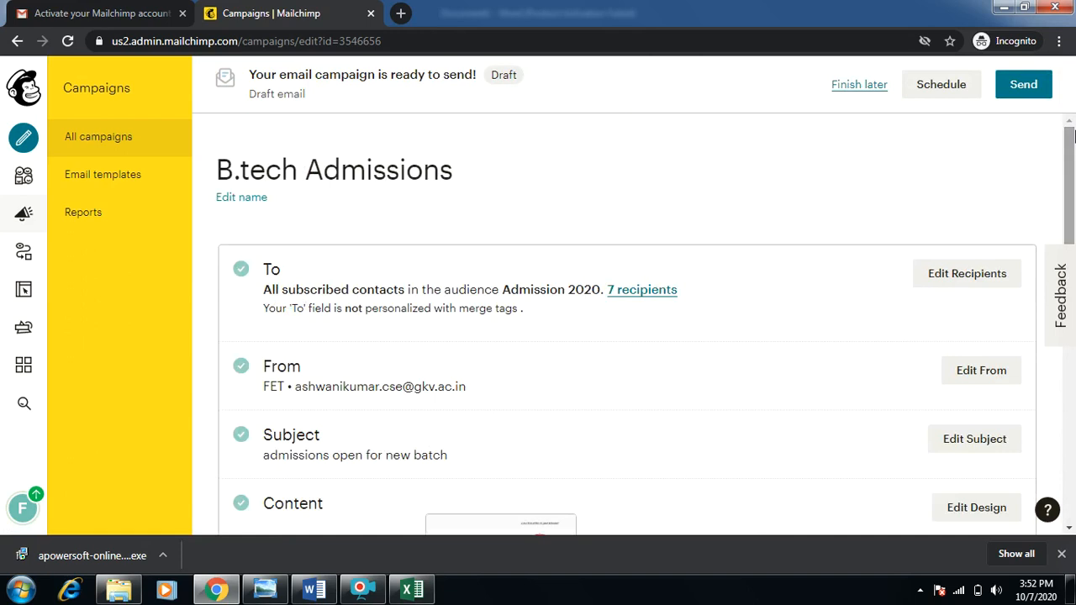
- Send the campaign now to the 7 Admission 2020 subscribers and go to All campaigns
{"action": "left_click", "coordinate": [1026, 87]}
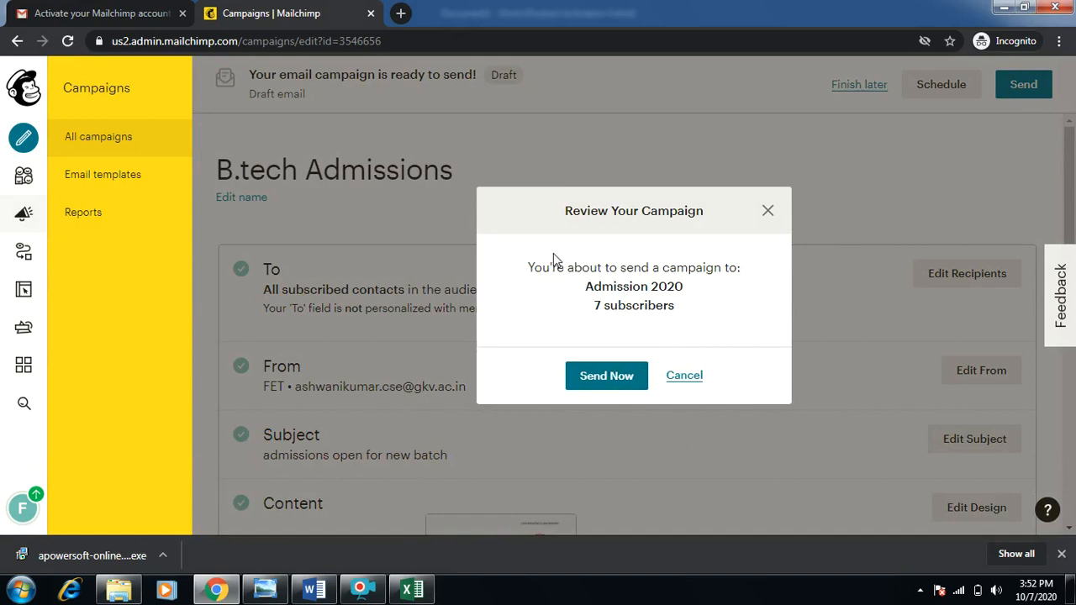
{"action": "left_click", "coordinate": [625, 380]}
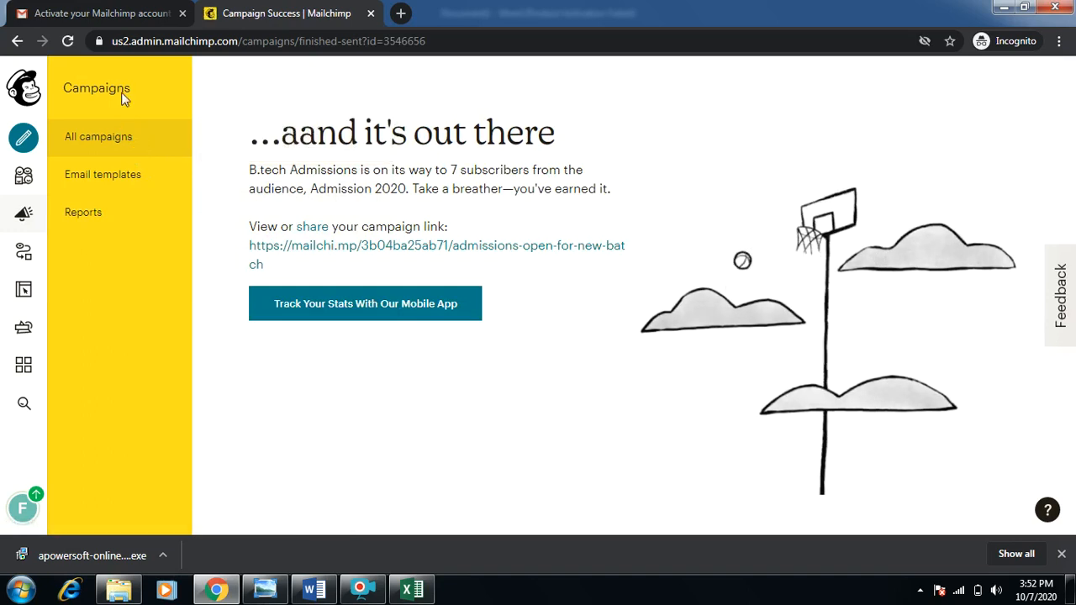
{"action": "left_click", "coordinate": [83, 148]}
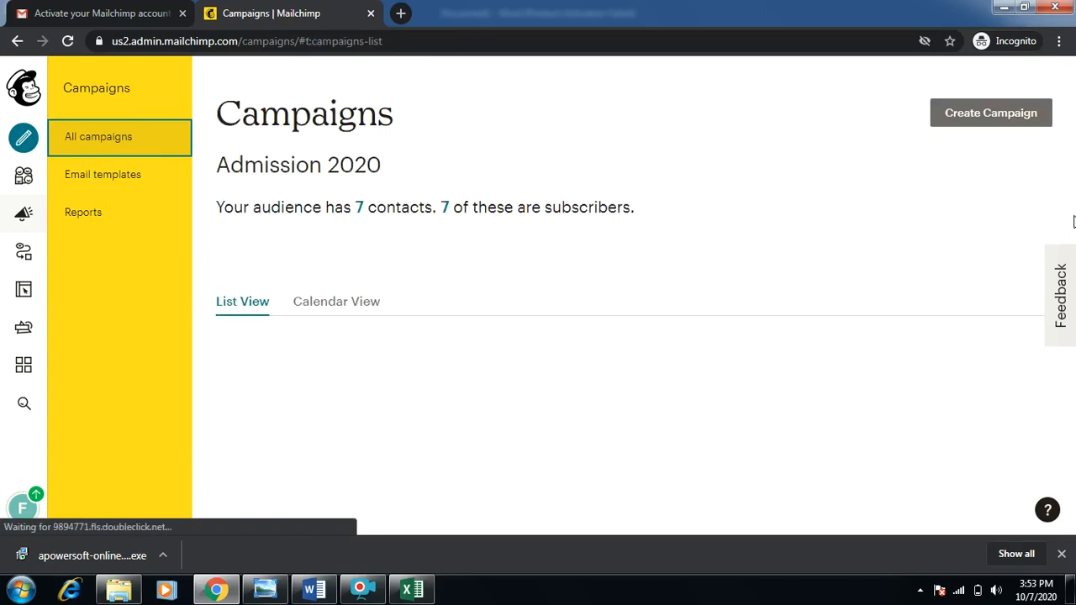
- Check that B.tech Admissions shows Sent to 7 recipients, then open the account menu
{"action": "left_click_drag", "start_coordinate": [1073, 183], "coordinate": [1074, 215]}
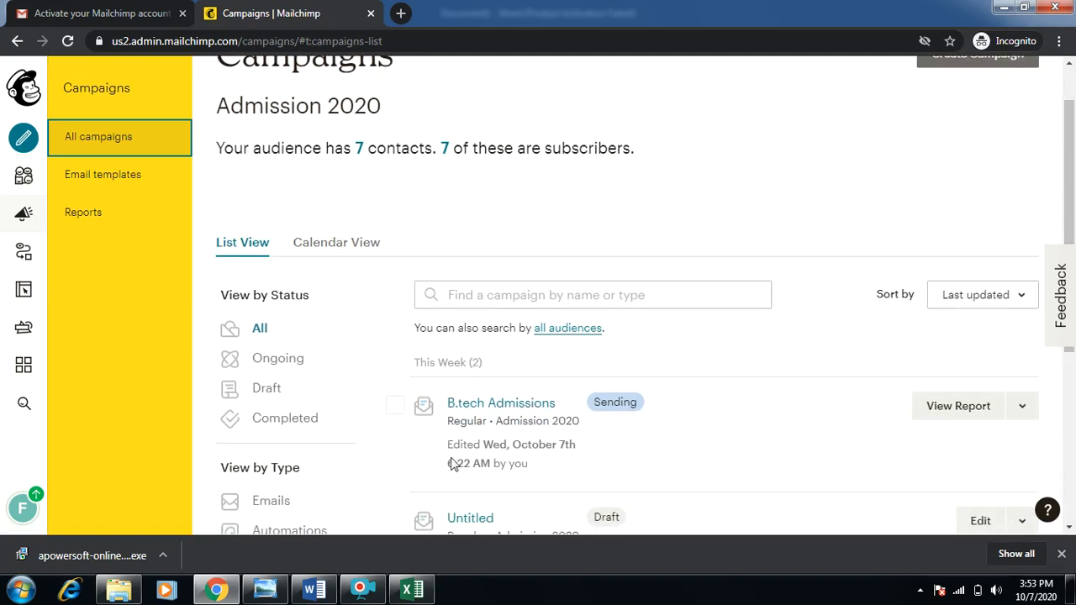
{"action": "mouse_move", "coordinate": [1073, 156]}
{"action": "left_mouse_down"}
{"action": "mouse_move", "coordinate": [1073, 217]}
{"action": "mouse_move", "coordinate": [1074, 151]}
{"action": "left_mouse_up"}
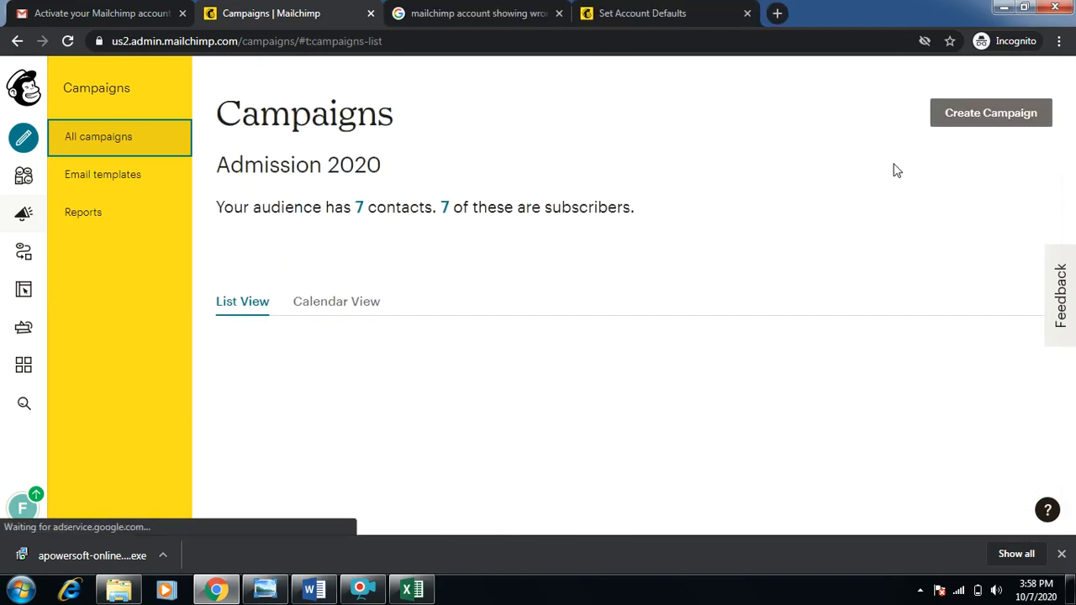
{"action": "left_click_drag", "start_coordinate": [1074, 153], "coordinate": [1074, 187]}
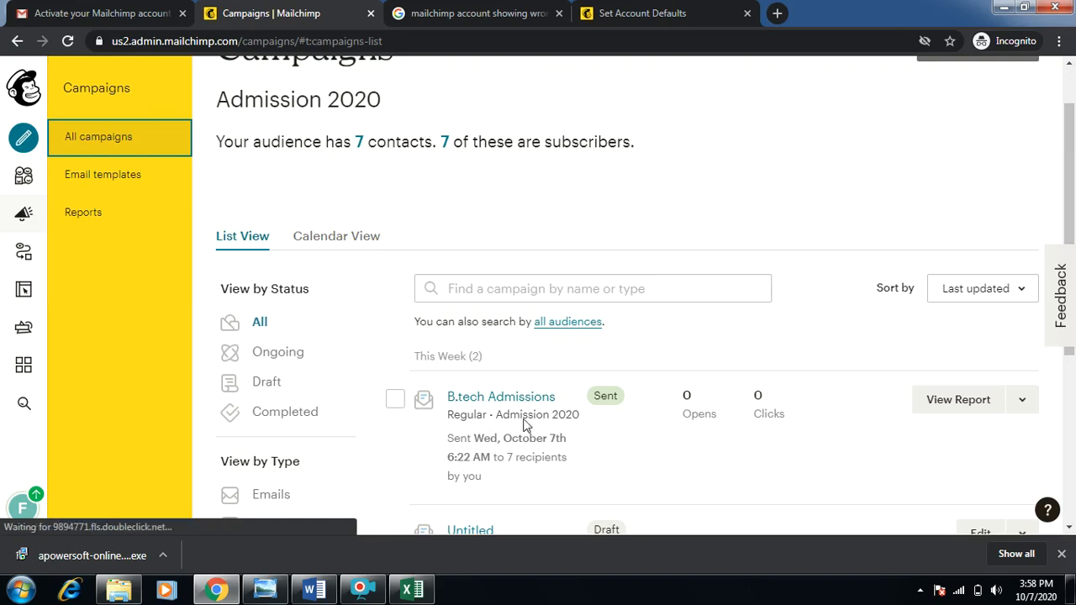
{"action": "left_click", "coordinate": [23, 510]}
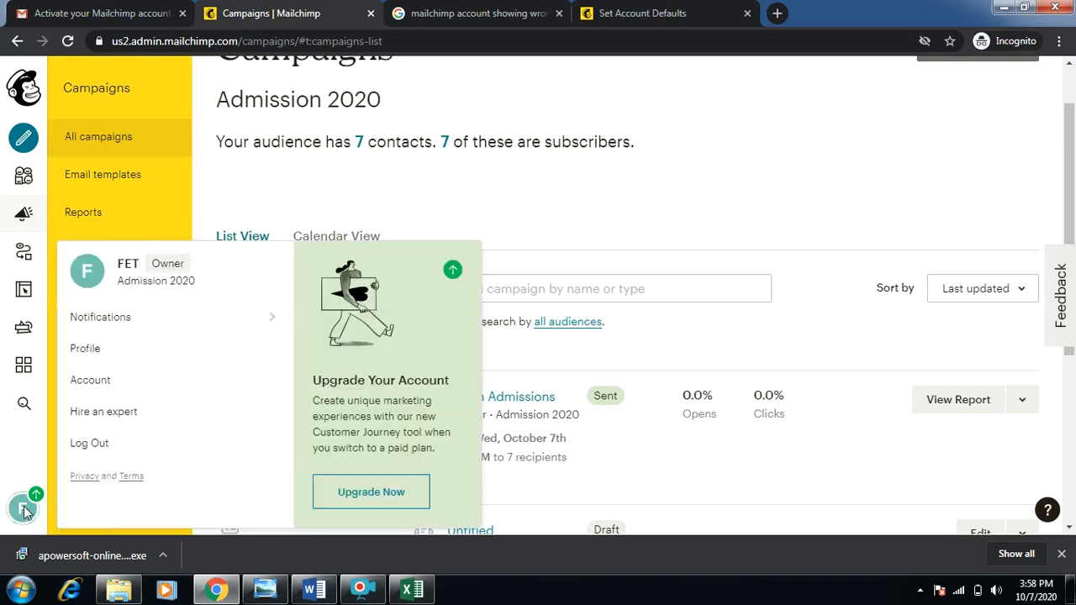
- Open the Admission 2020 account overview, close the search and Set Account Defaults tabs, and expand Settings
{"action": "left_click", "coordinate": [143, 377]}
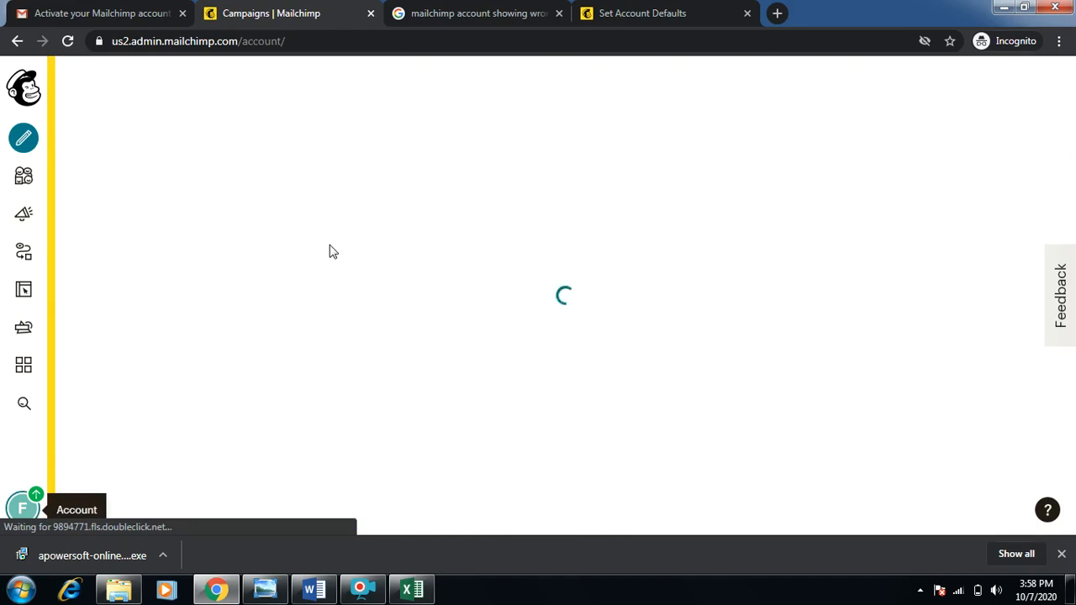
{"action": "left_click", "coordinate": [559, 13]}
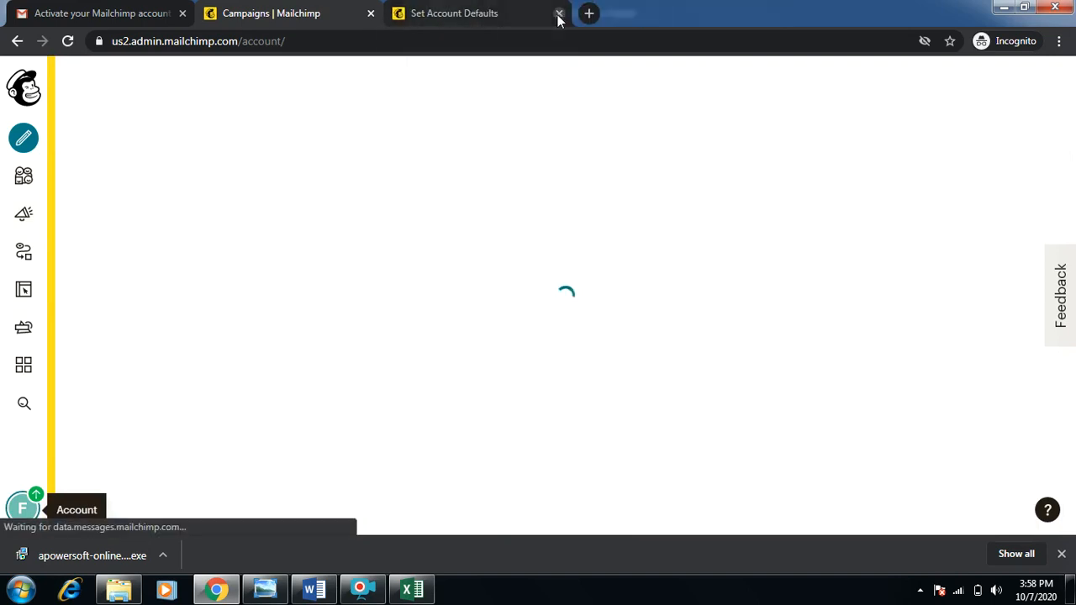
{"action": "left_click", "coordinate": [560, 13]}
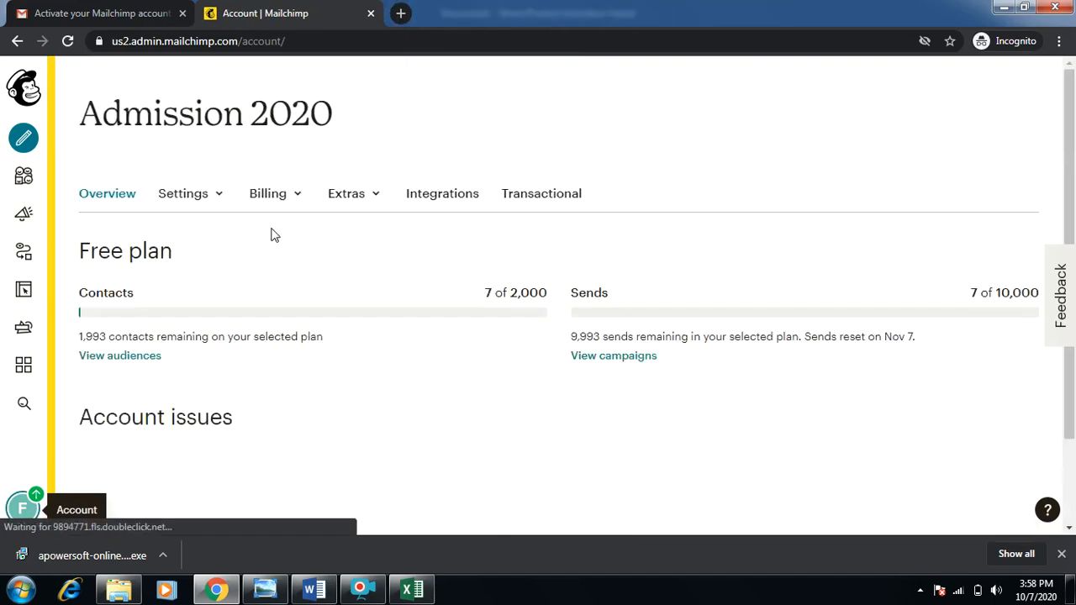
{"action": "left_click", "coordinate": [215, 204]}
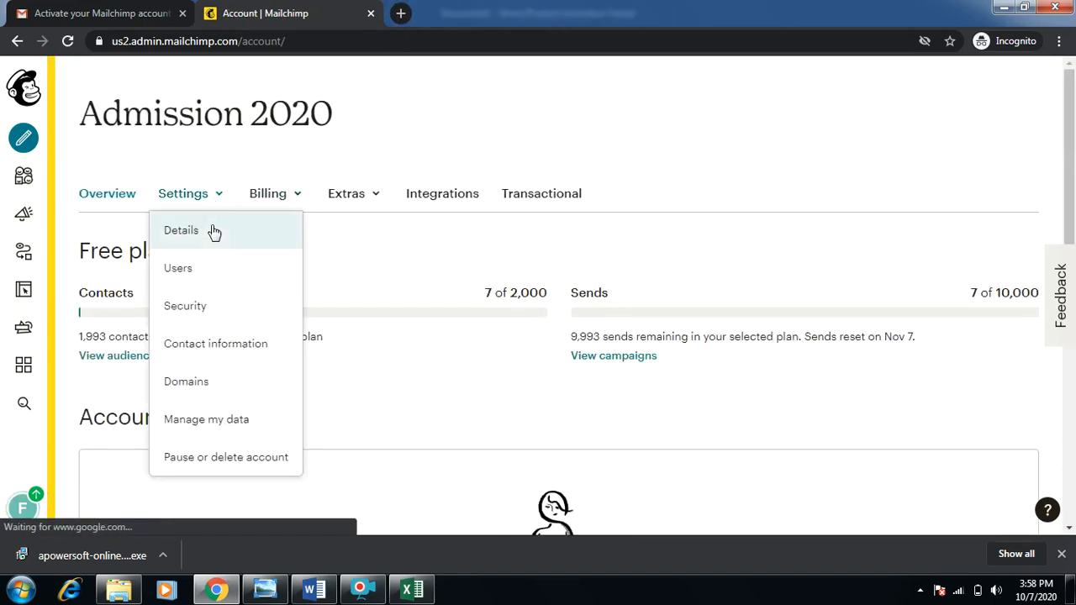
- In account Details, select the (GMT+05:30) Kolkata timezone and save the details
{"action": "left_click", "coordinate": [212, 232]}
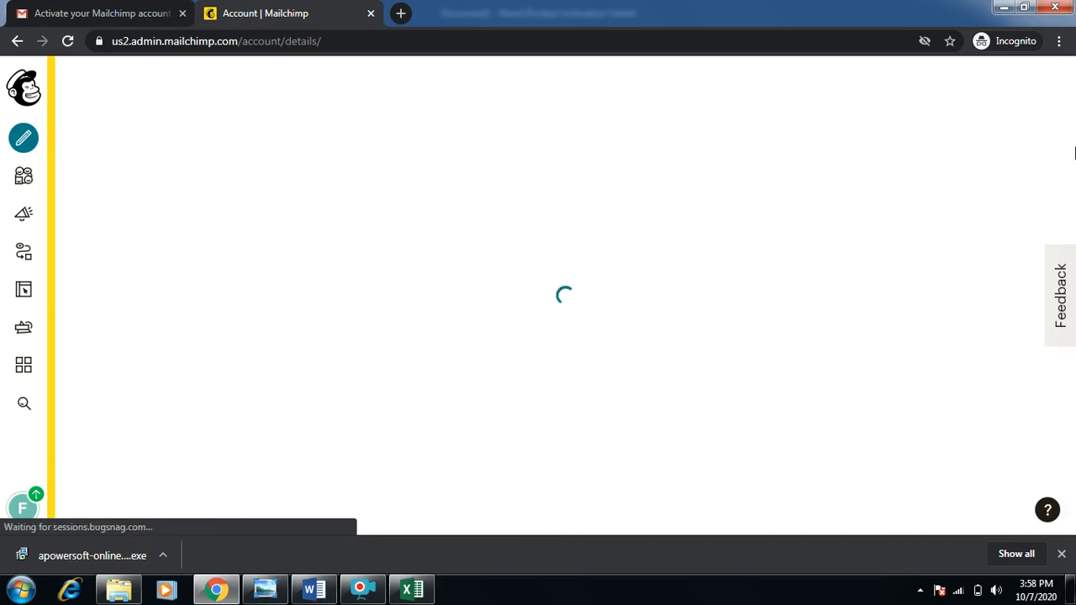
{"action": "left_click_drag", "start_coordinate": [1072, 150], "coordinate": [1071, 185]}
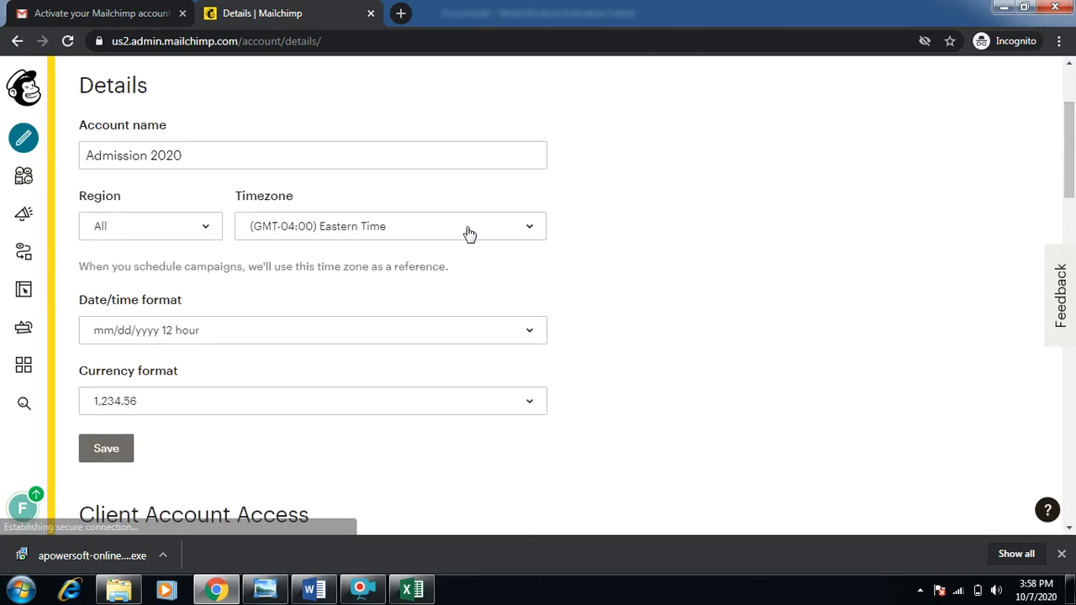
{"action": "left_click", "coordinate": [425, 240]}
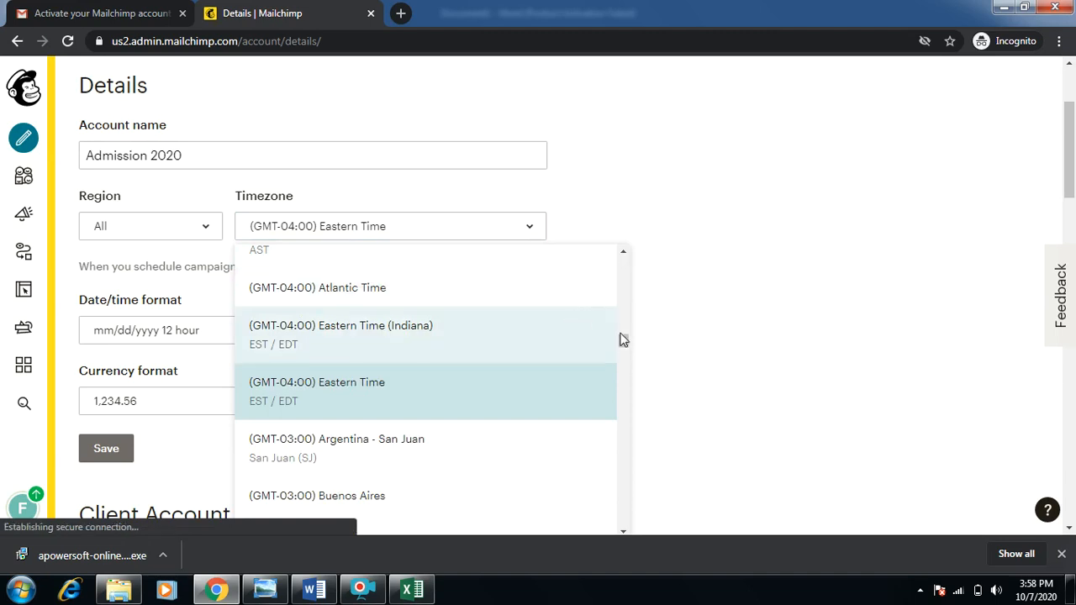
{"action": "left_click_drag", "start_coordinate": [623, 342], "coordinate": [623, 461]}
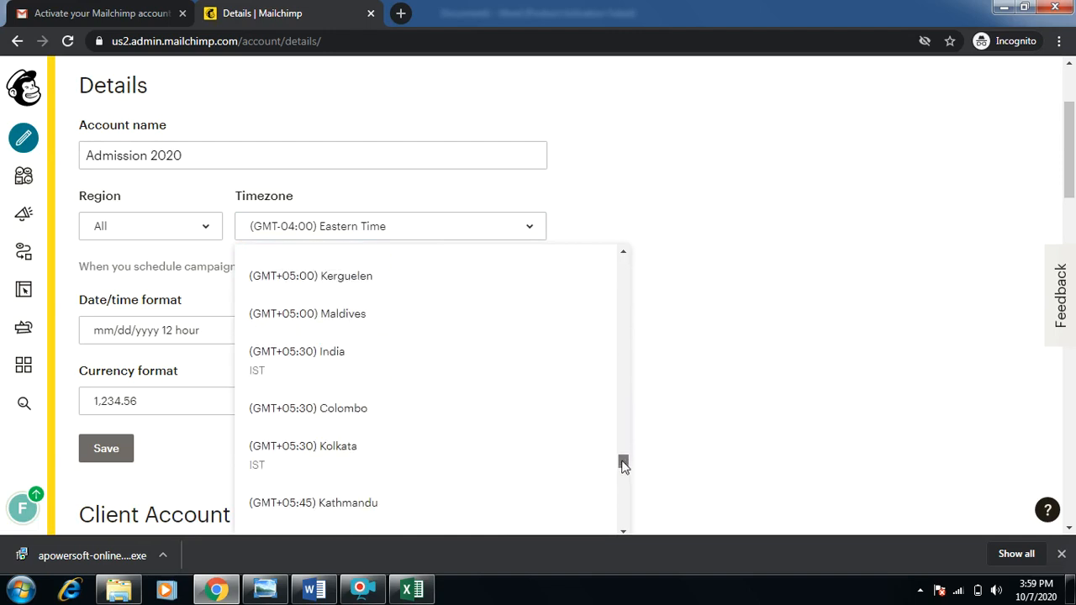
{"action": "left_click", "coordinate": [412, 473]}
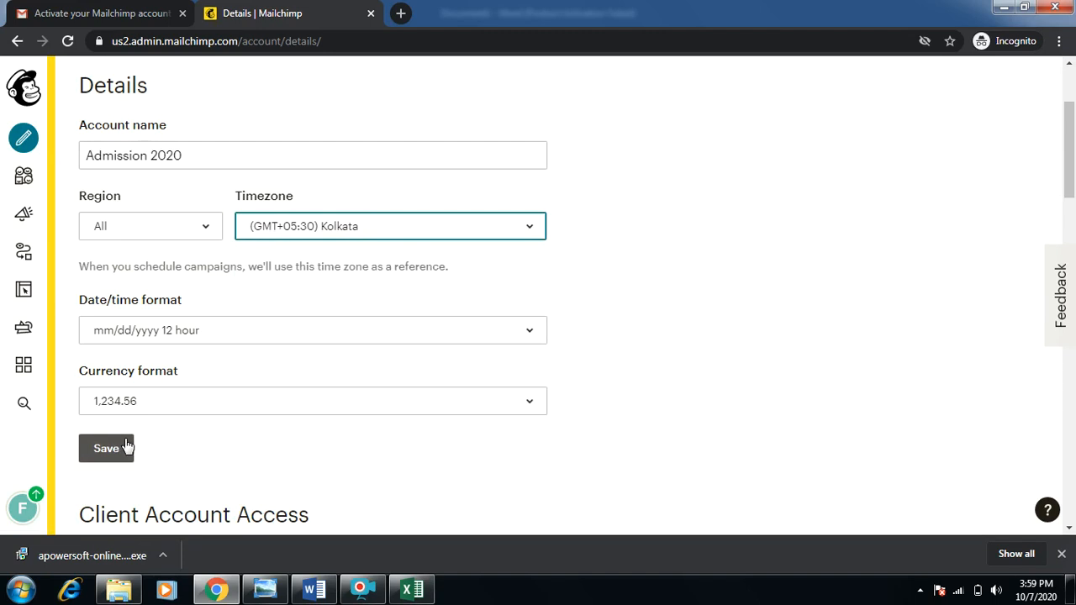
{"action": "left_click", "coordinate": [124, 446]}
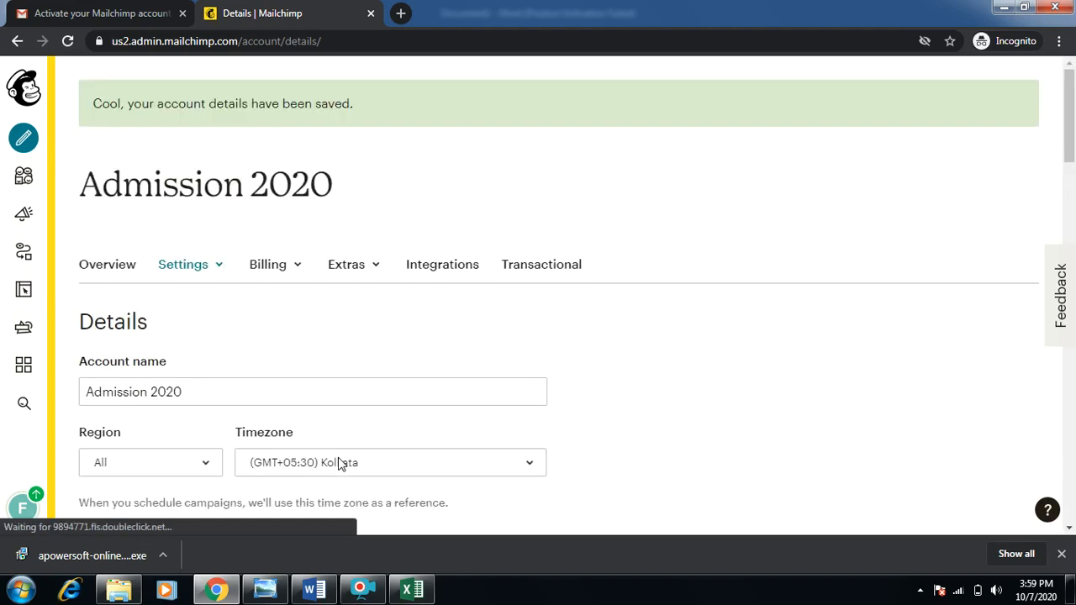
{"action": "left_click_drag", "start_coordinate": [1070, 147], "coordinate": [1071, 192]}
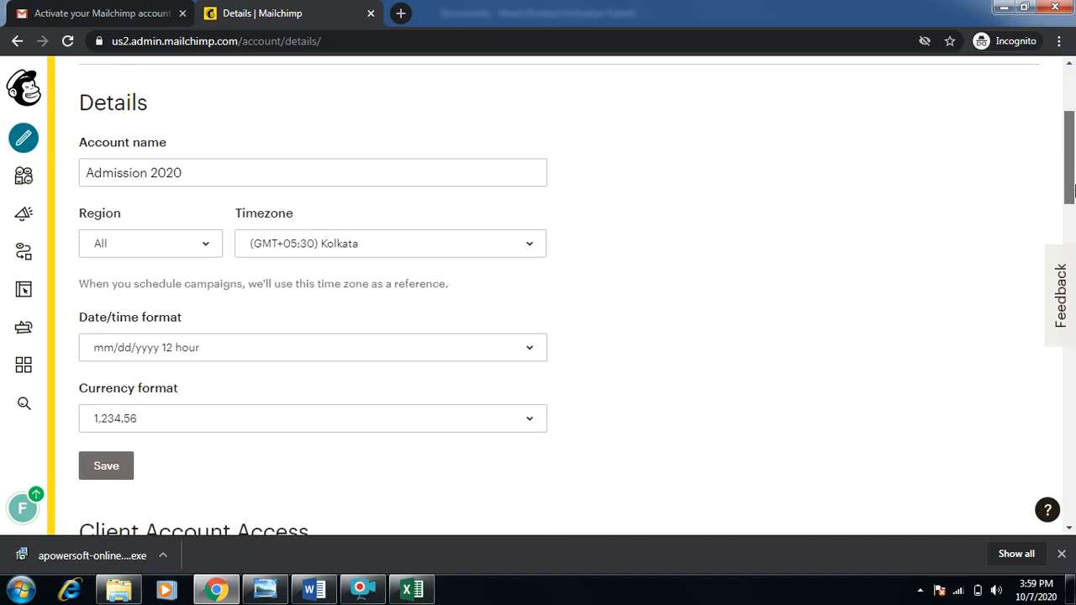
{"action": "left_click_drag", "start_coordinate": [1074, 192], "coordinate": [1073, 150]}
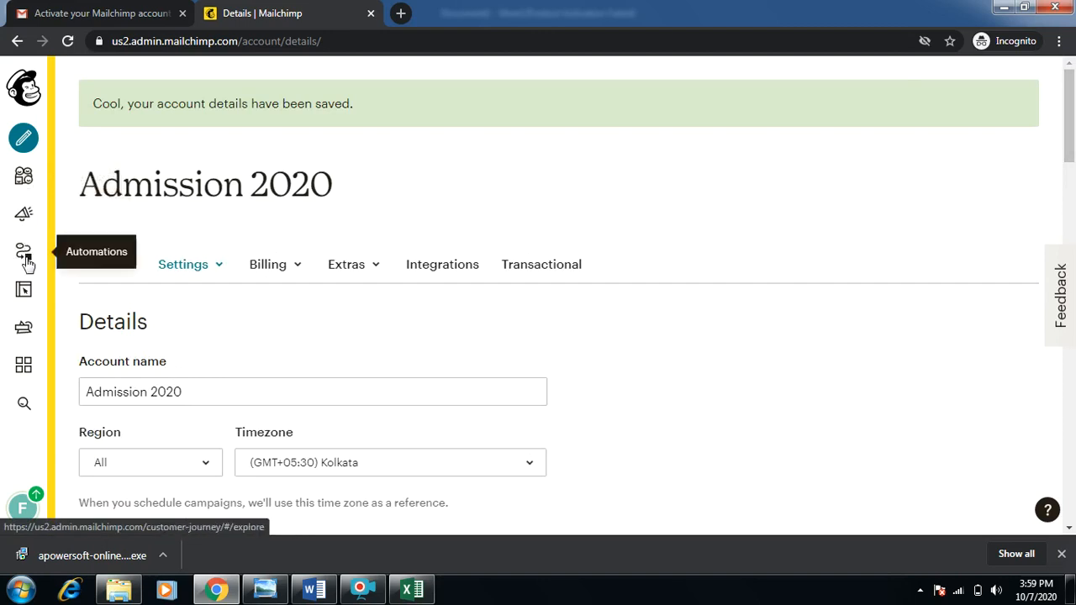
- Return to the campaign list showing B.tech Admissions sent at 3:52 PM, then open the Create panel
{"action": "left_click", "coordinate": [24, 179]}
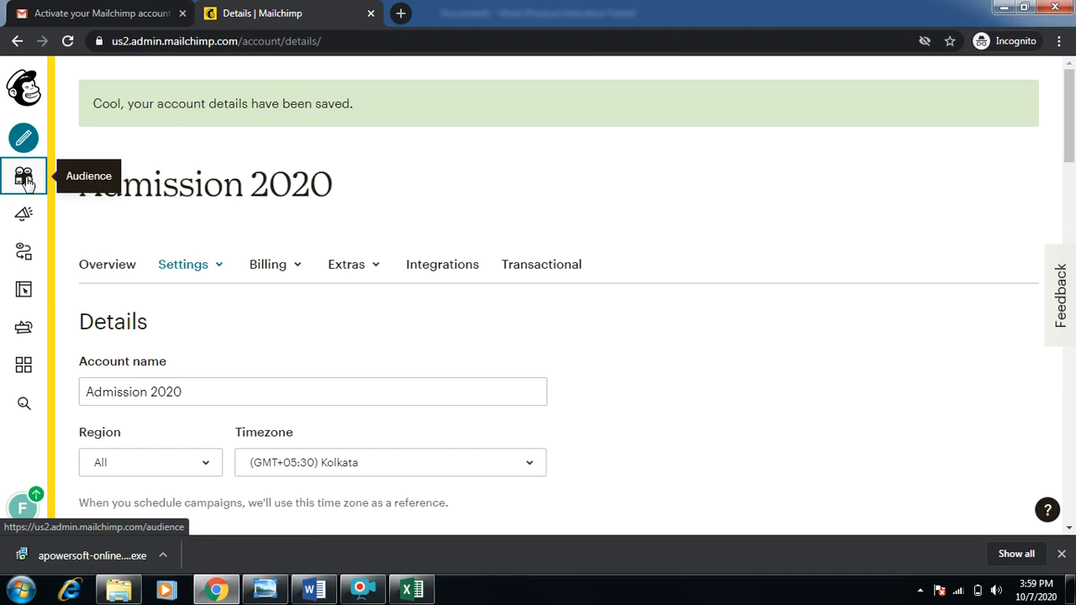
{"action": "left_click", "coordinate": [26, 216]}
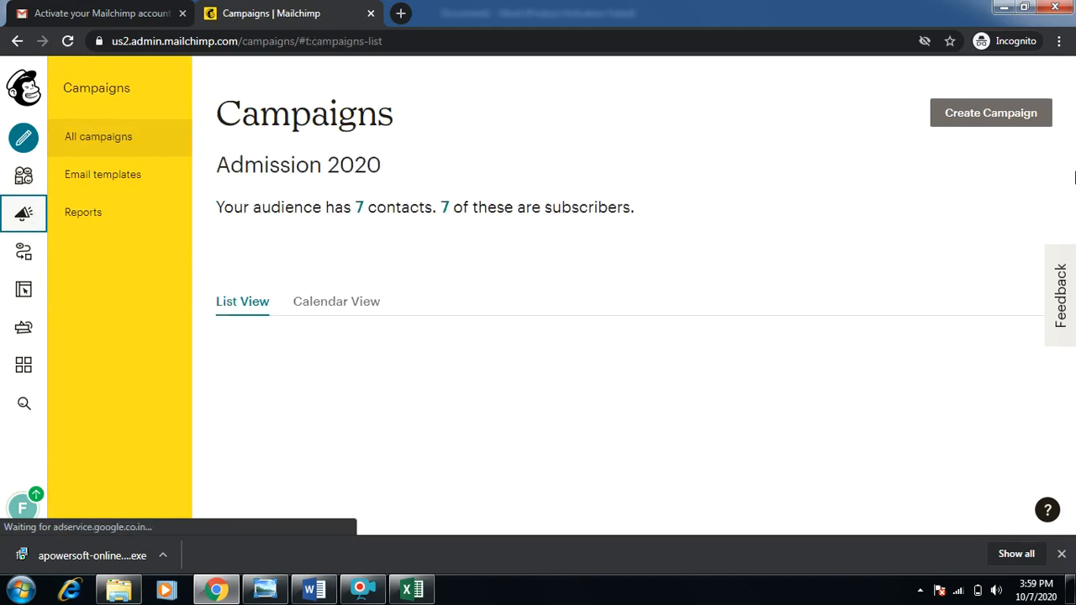
{"action": "scroll", "coordinate": [1073, 185], "scroll_direction": "down", "scroll_amount": 1}
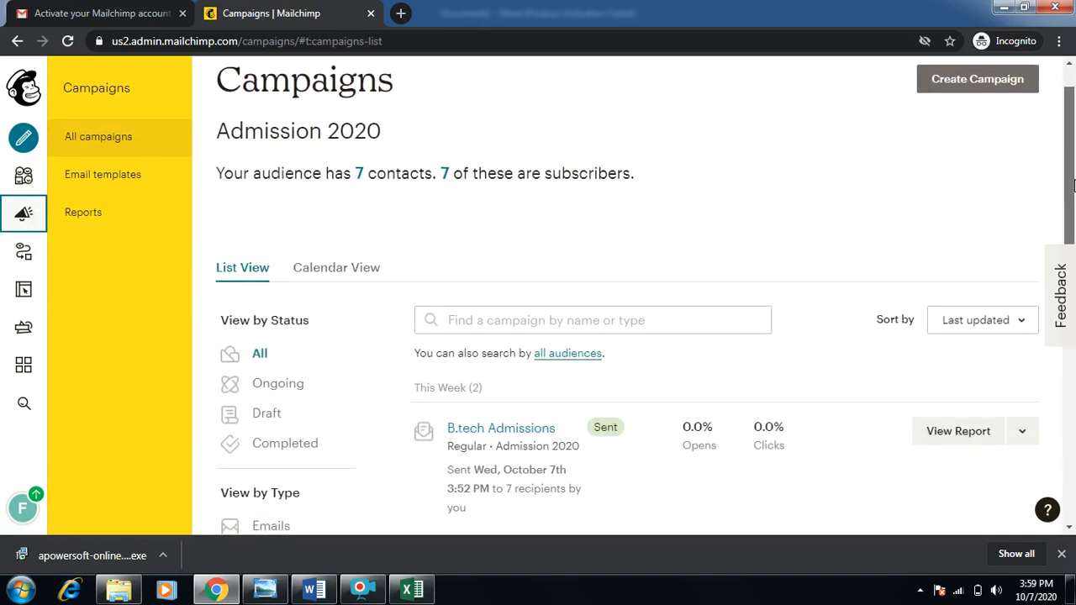
{"action": "scroll", "coordinate": [1073, 185], "scroll_direction": "down", "scroll_amount": 1}
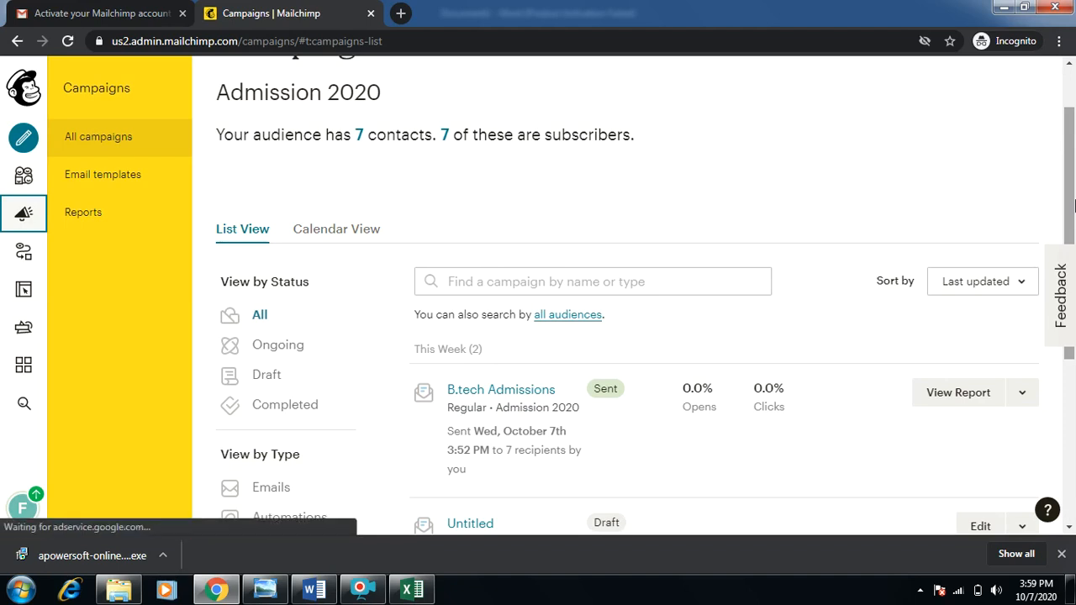
{"action": "left_click", "coordinate": [23, 139]}
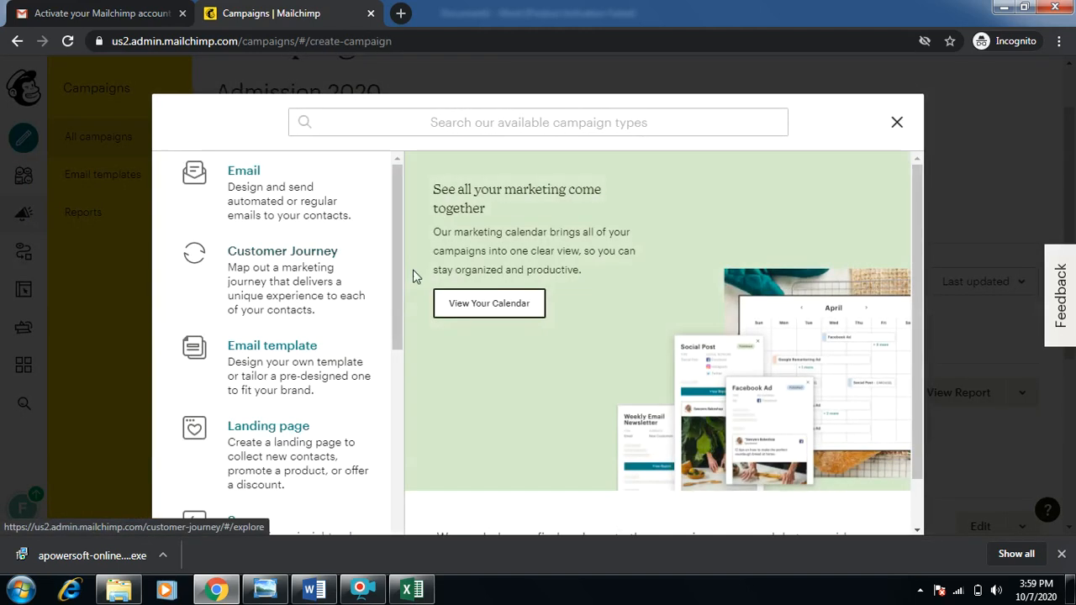
- Pick Email as the campaign type, then close the Create an email form without naming it
{"action": "left_click", "coordinate": [253, 182]}
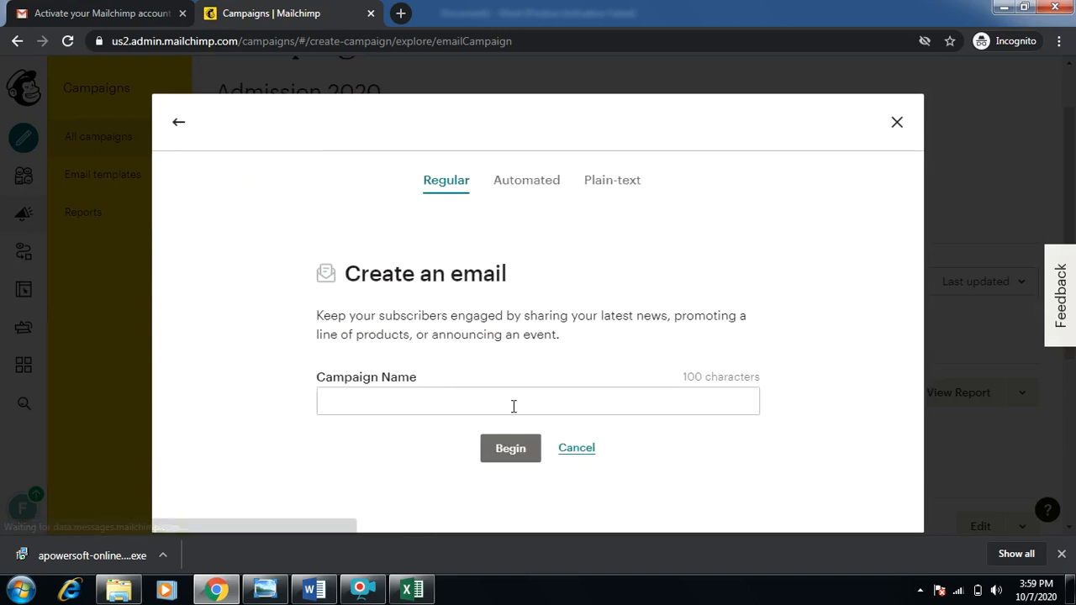
{"action": "left_click", "coordinate": [898, 124]}
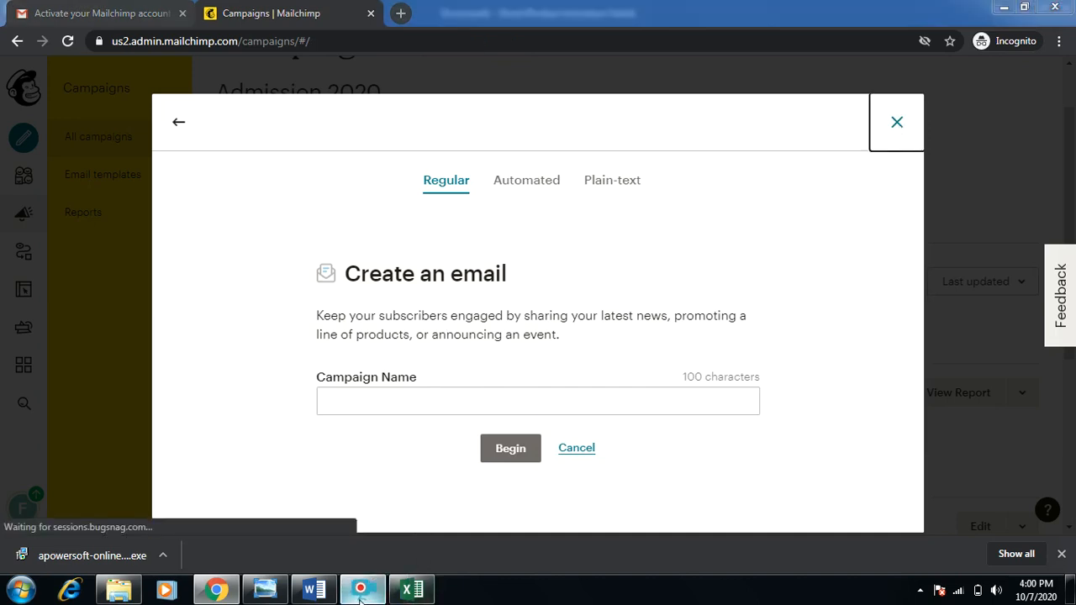